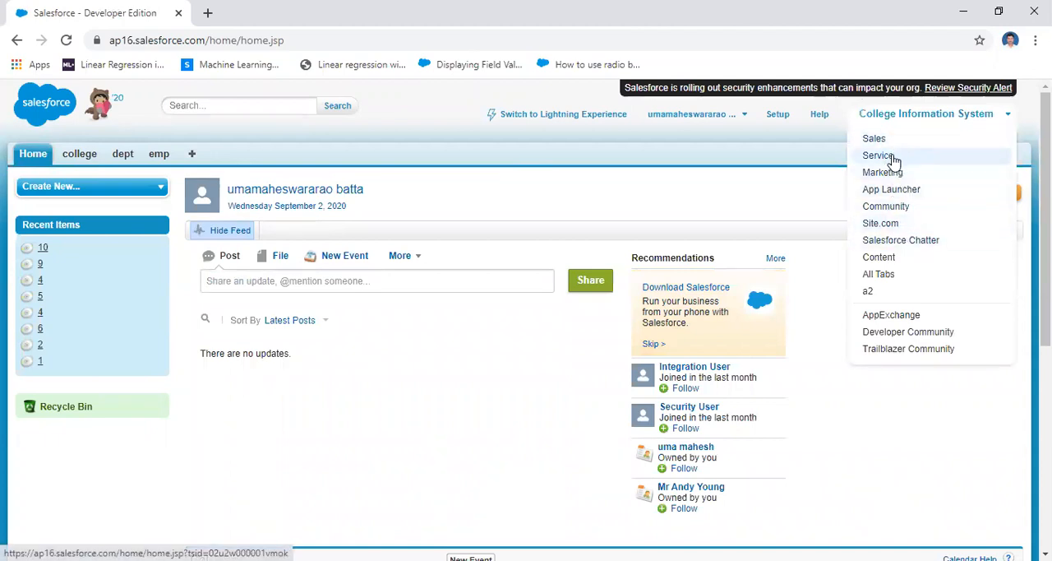
View the Service and Marketing apps and return to the College Information System app
{"action": "left_click", "coordinate": [895, 158]}
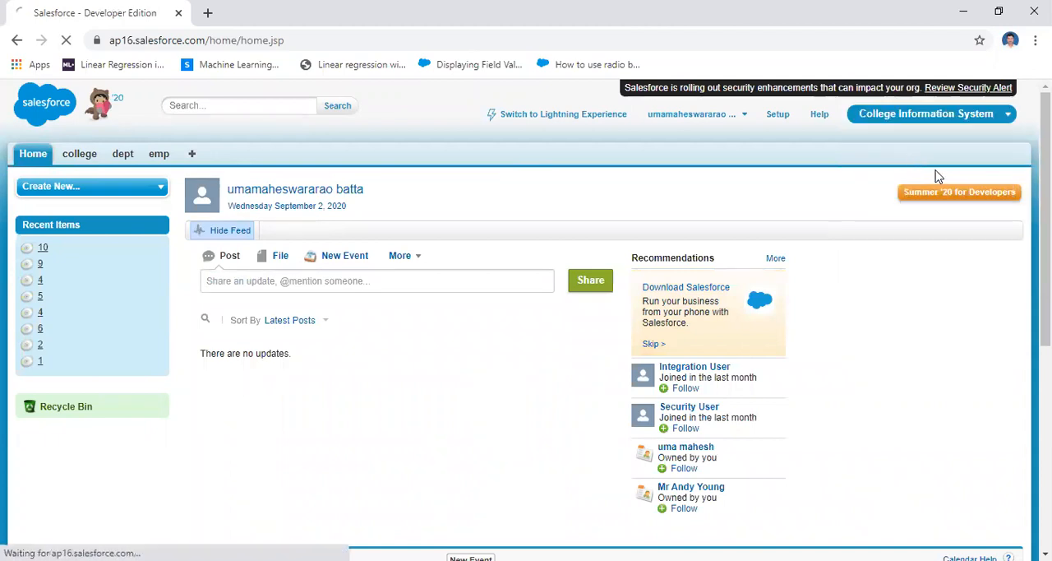
{"action": "left_click", "coordinate": [949, 115]}
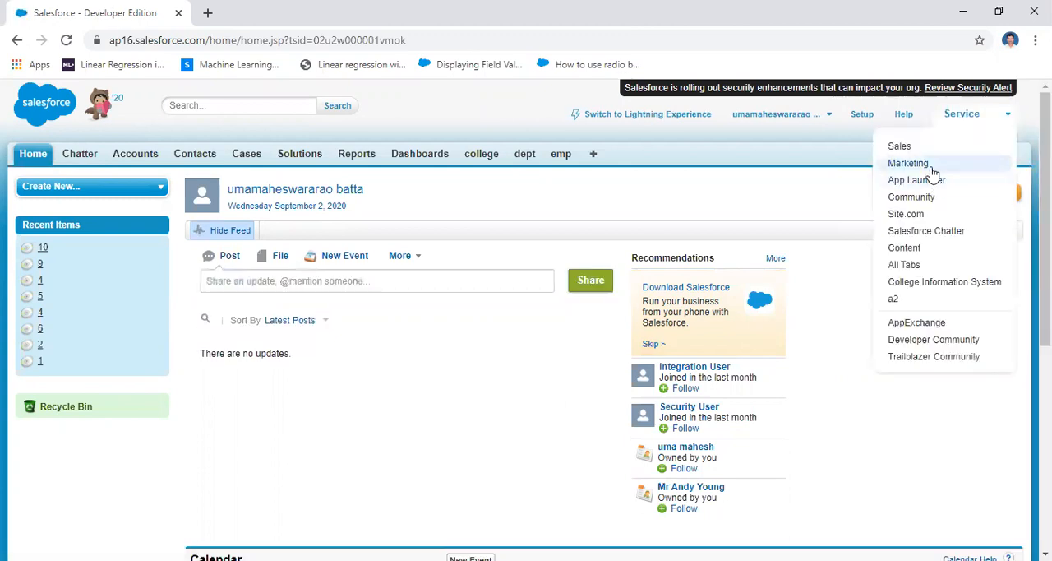
{"action": "left_click", "coordinate": [929, 165]}
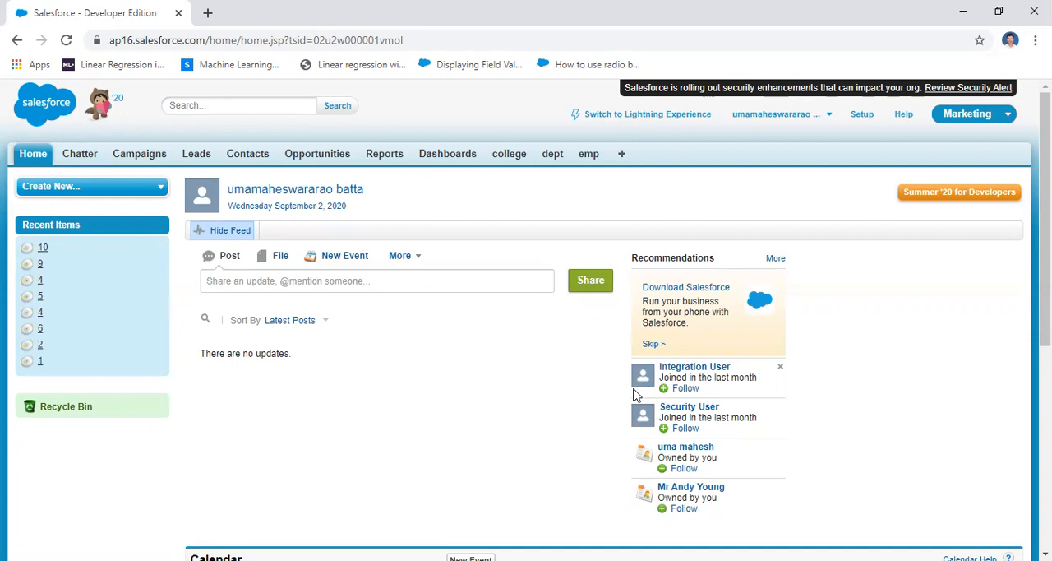
{"action": "left_click", "coordinate": [995, 112]}
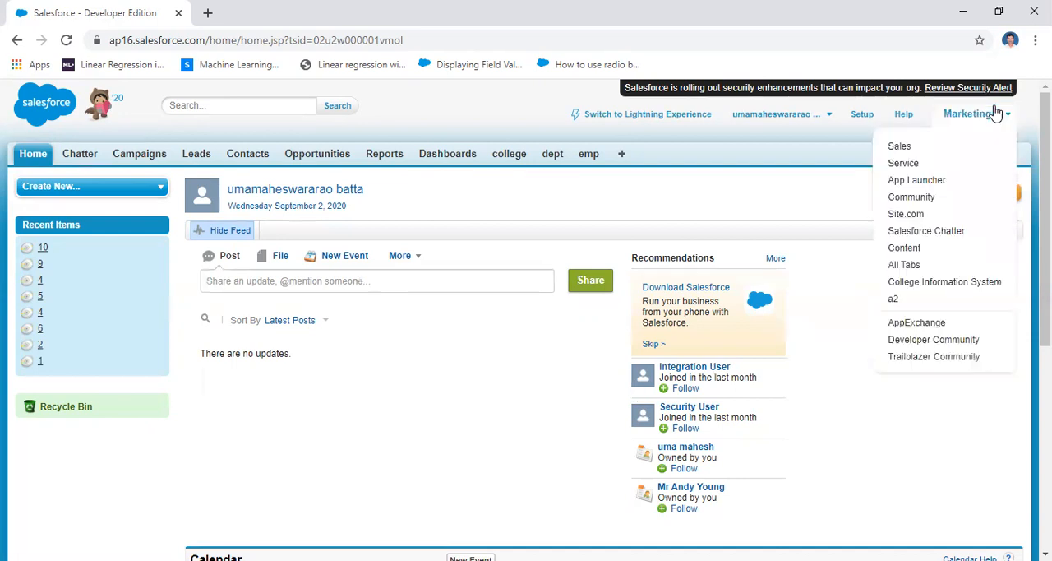
{"action": "left_click", "coordinate": [945, 283]}
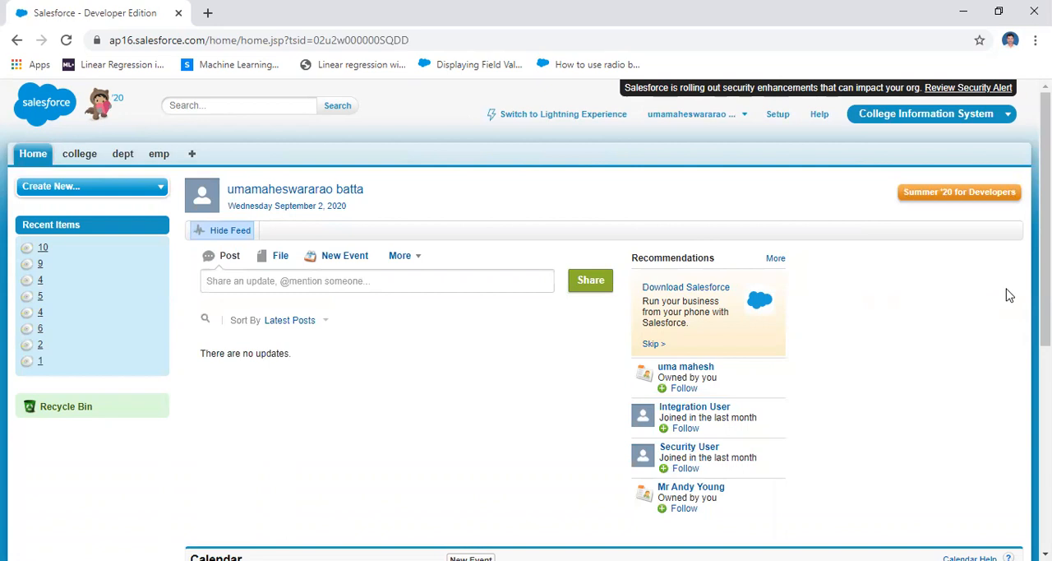
List all dept records and all emp records using the All view of each object
{"action": "left_click", "coordinate": [123, 154]}
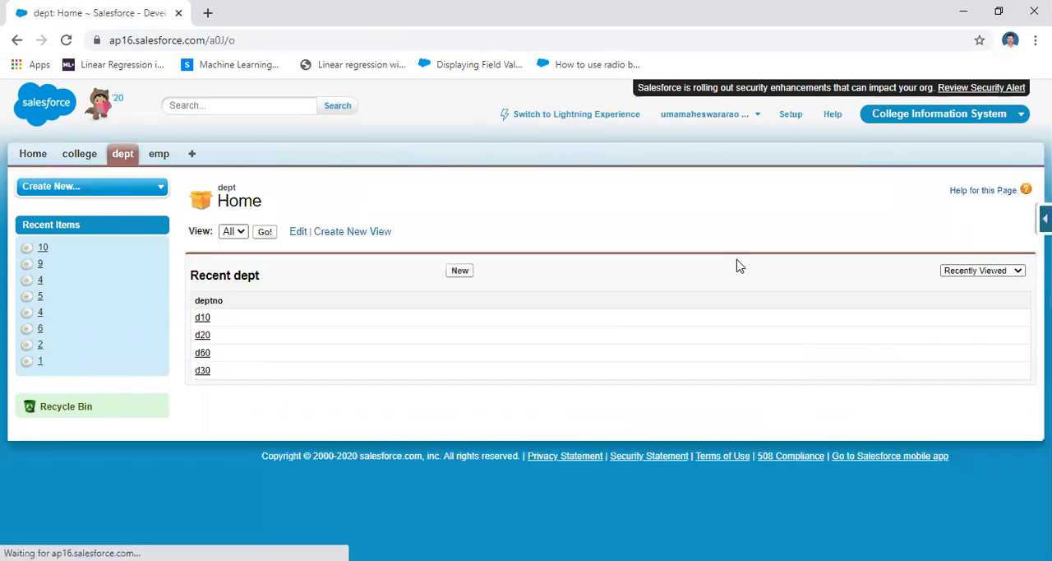
{"action": "left_click", "coordinate": [265, 233]}
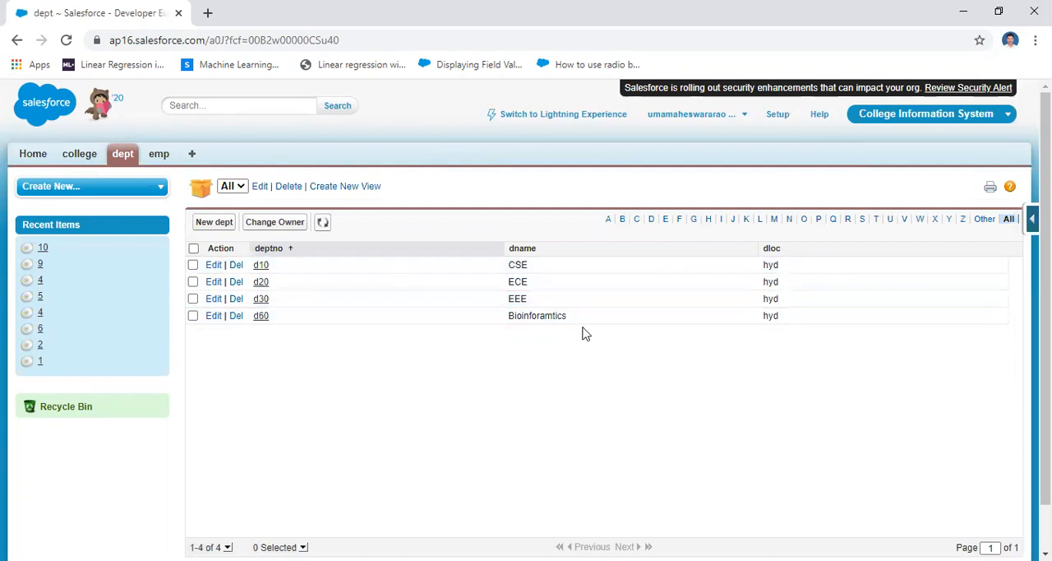
{"action": "left_click", "coordinate": [159, 155]}
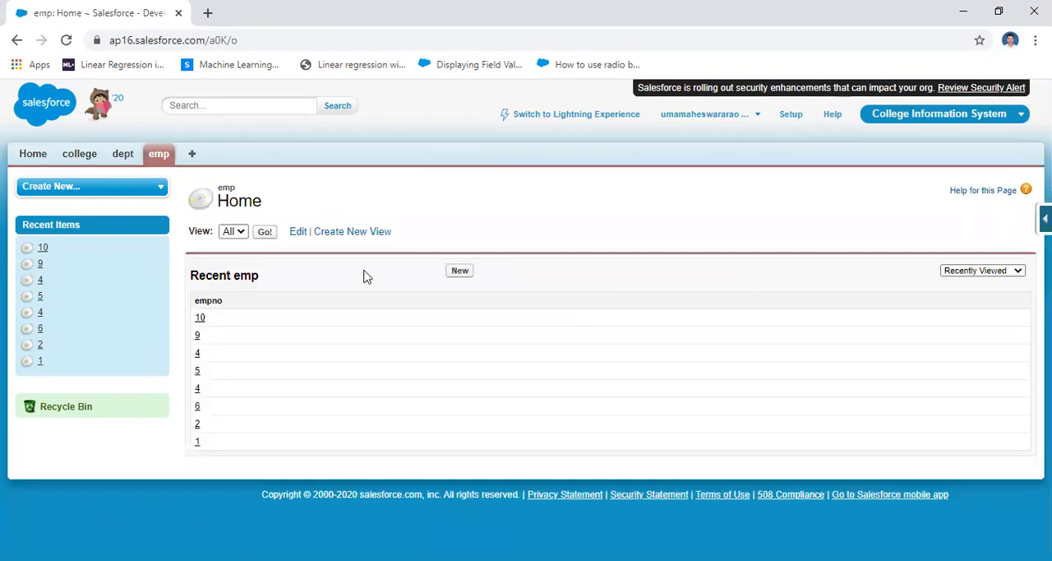
{"action": "left_click", "coordinate": [266, 232]}
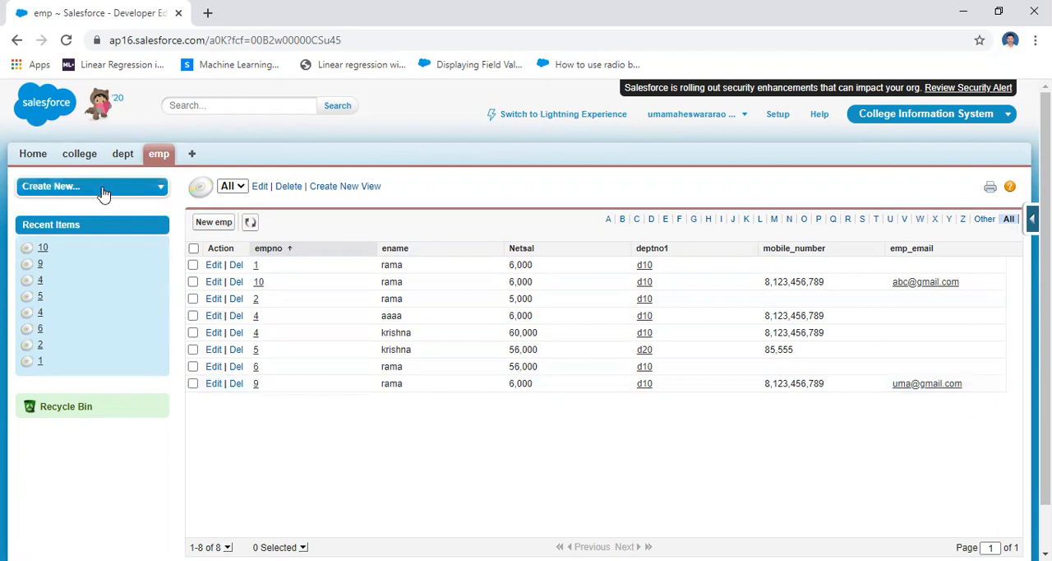
Open the definition of the dept custom object in Setup
{"action": "left_click", "coordinate": [775, 112]}
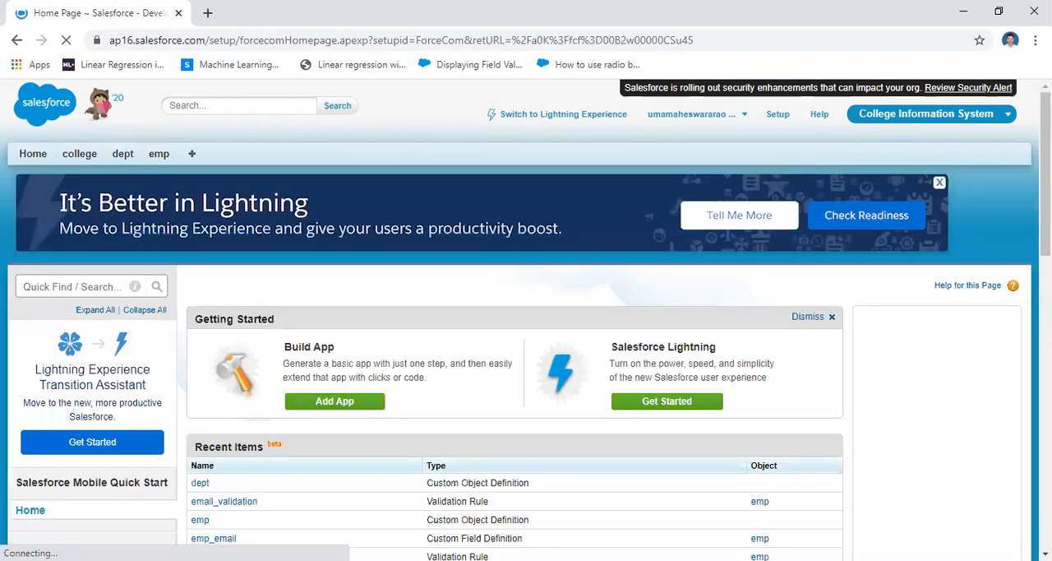
{"action": "scroll", "coordinate": [24, 355], "scroll_direction": "down", "scroll_amount": 7}
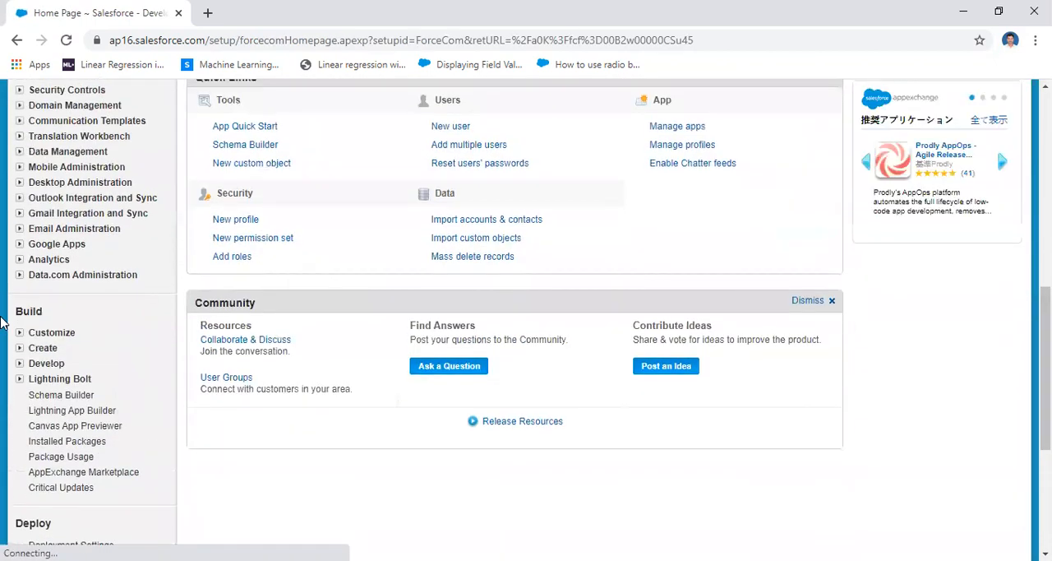
{"action": "left_click", "coordinate": [21, 348]}
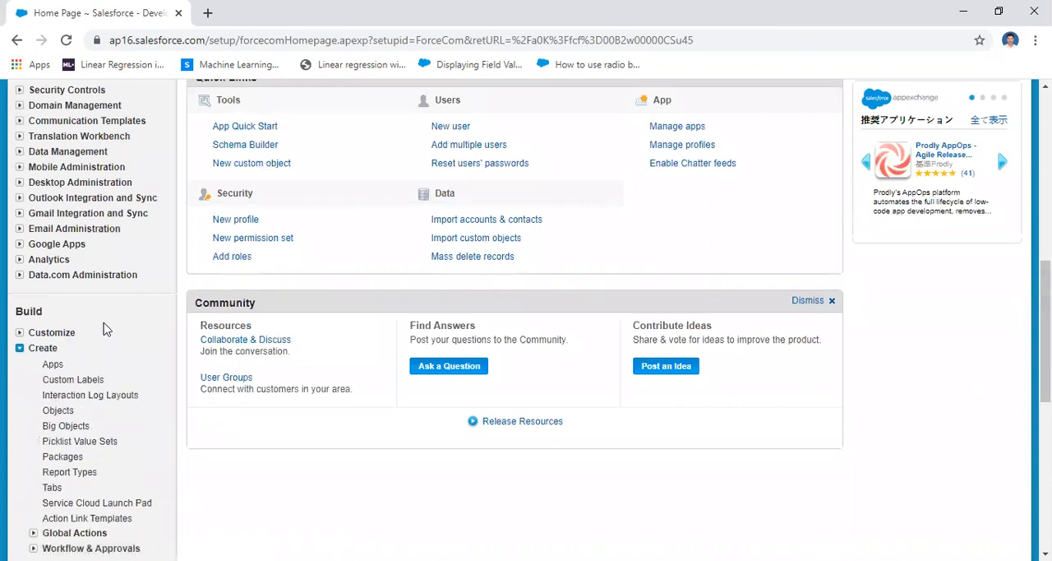
{"action": "left_click", "coordinate": [51, 412]}
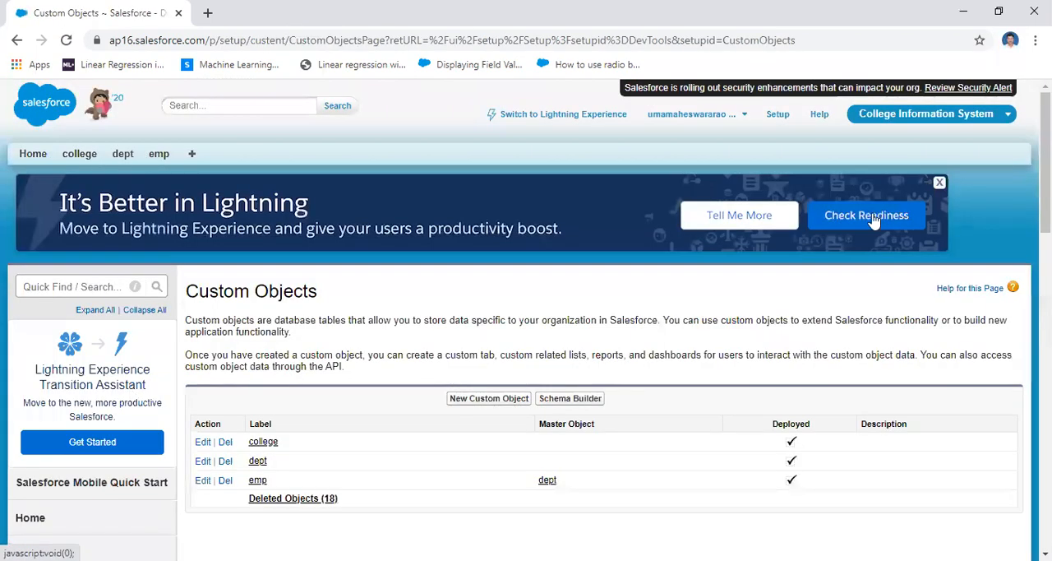
{"action": "scroll", "coordinate": [165, 369], "scroll_direction": "down", "scroll_amount": 4}
{"action": "scroll", "coordinate": [622, 329], "scroll_direction": "up", "scroll_amount": 1}
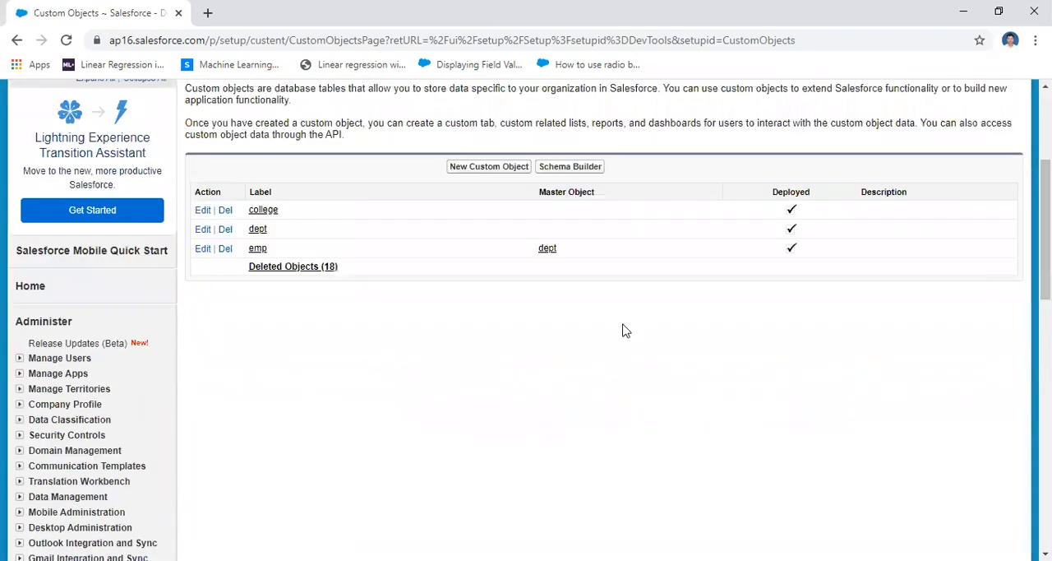
{"action": "left_click", "coordinate": [258, 231]}
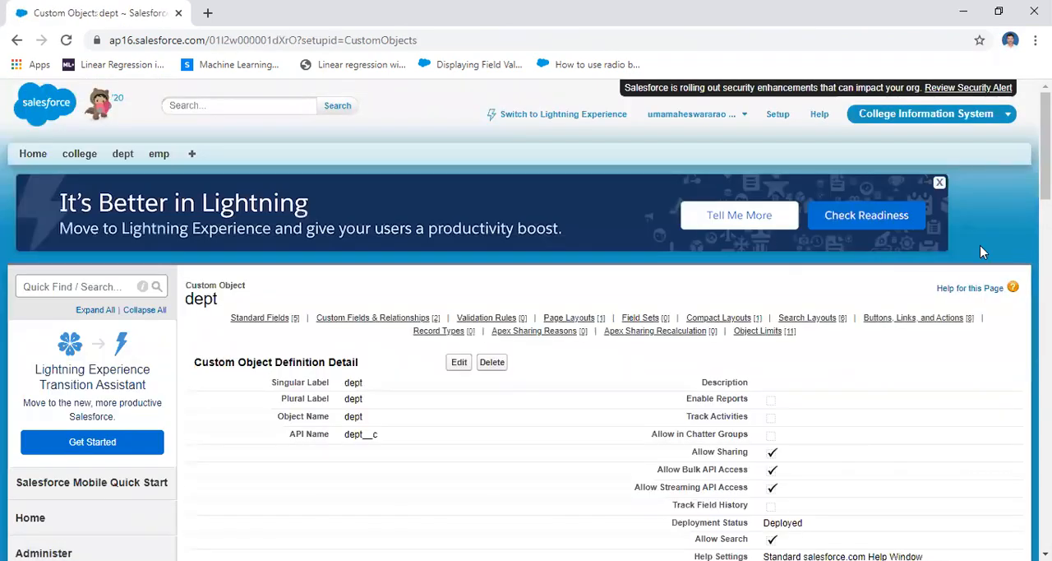
Start a new custom field on the dept object and examine the Auto Number, Formula and Roll-Up Summary data types
{"action": "scroll", "coordinate": [526, 321], "scroll_direction": "down", "scroll_amount": 6}
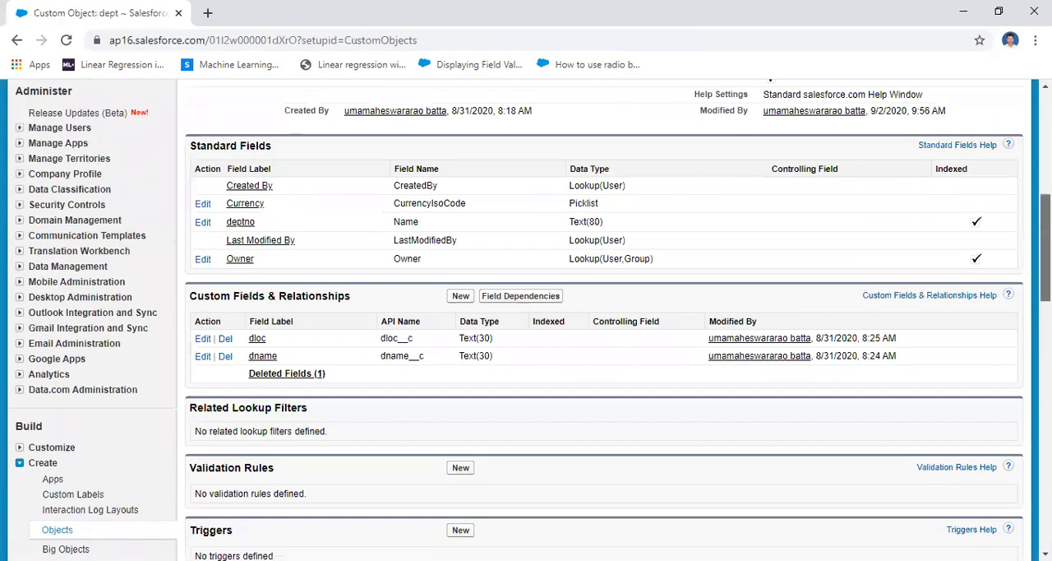
{"action": "scroll", "coordinate": [526, 320], "scroll_direction": "down", "scroll_amount": 1}
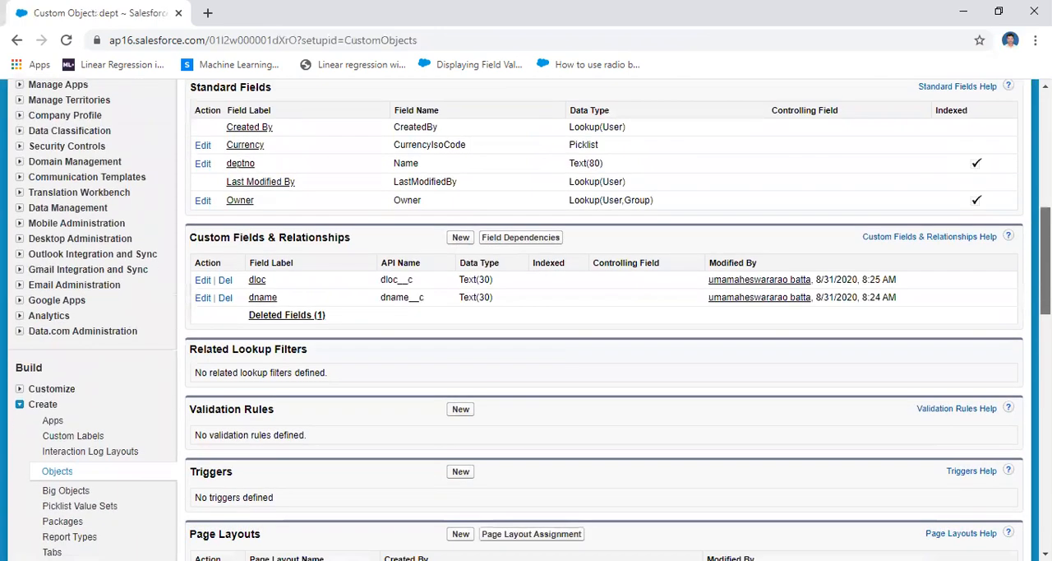
{"action": "scroll", "coordinate": [526, 321], "scroll_direction": "down", "scroll_amount": 3}
{"action": "scroll", "coordinate": [526, 320], "scroll_direction": "up", "scroll_amount": 2}
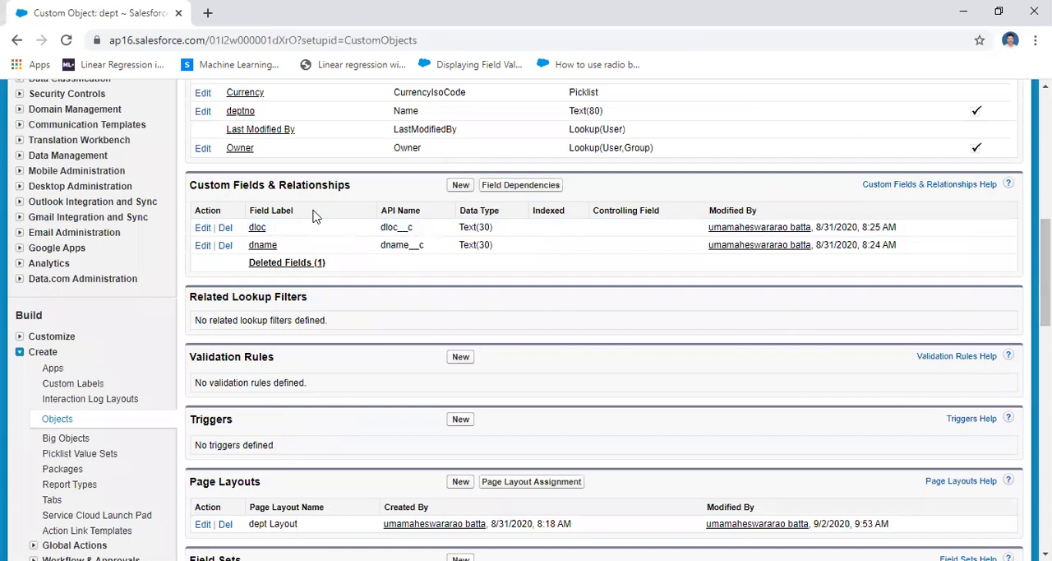
{"action": "left_click_drag", "start_coordinate": [192, 185], "coordinate": [358, 197]}
{"action": "left_click", "coordinate": [458, 188]}
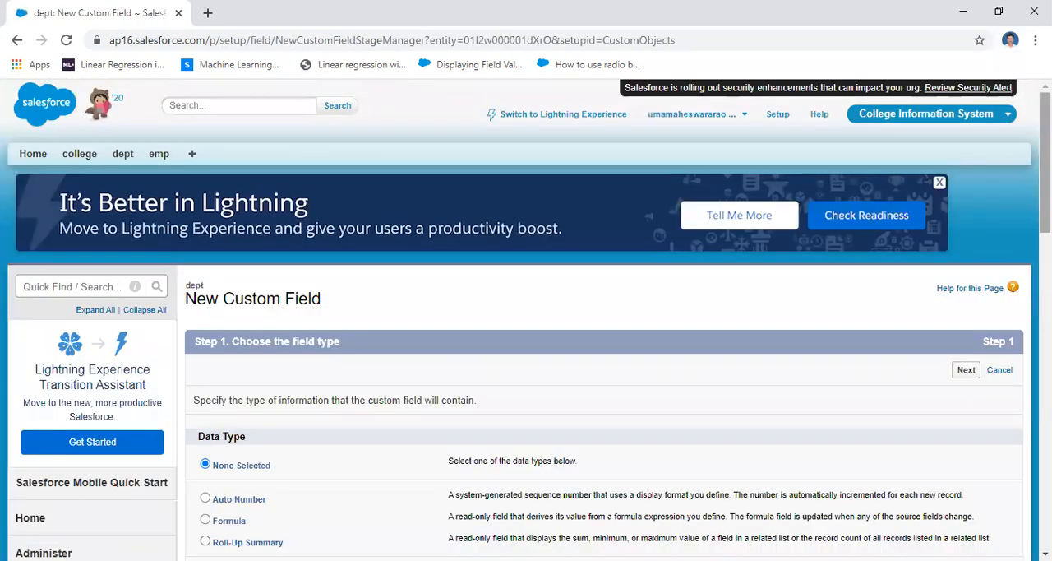
{"action": "scroll", "coordinate": [260, 315], "scroll_direction": "down", "scroll_amount": 3}
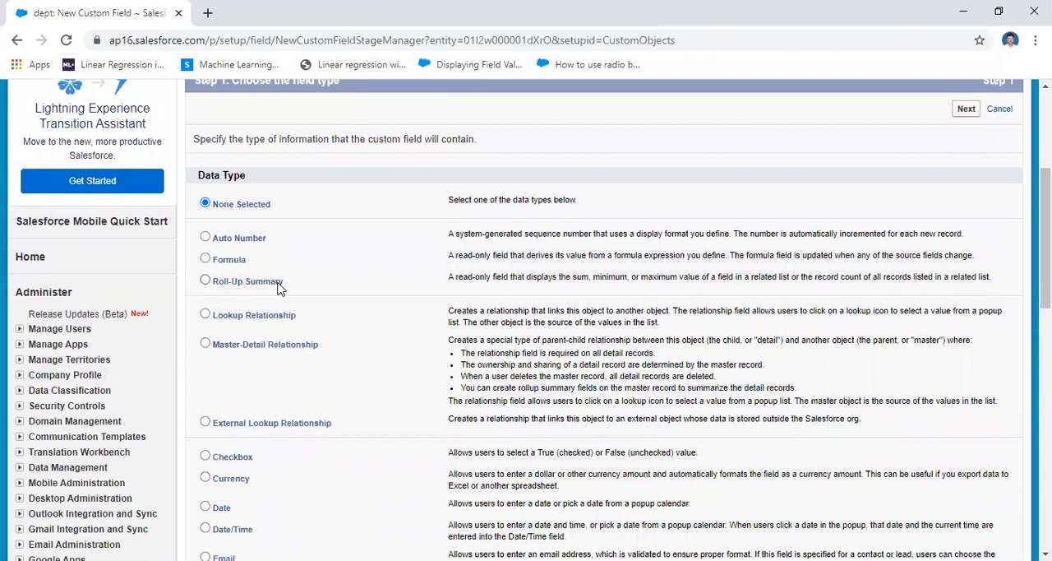
{"action": "left_click_drag", "start_coordinate": [190, 232], "coordinate": [310, 284]}
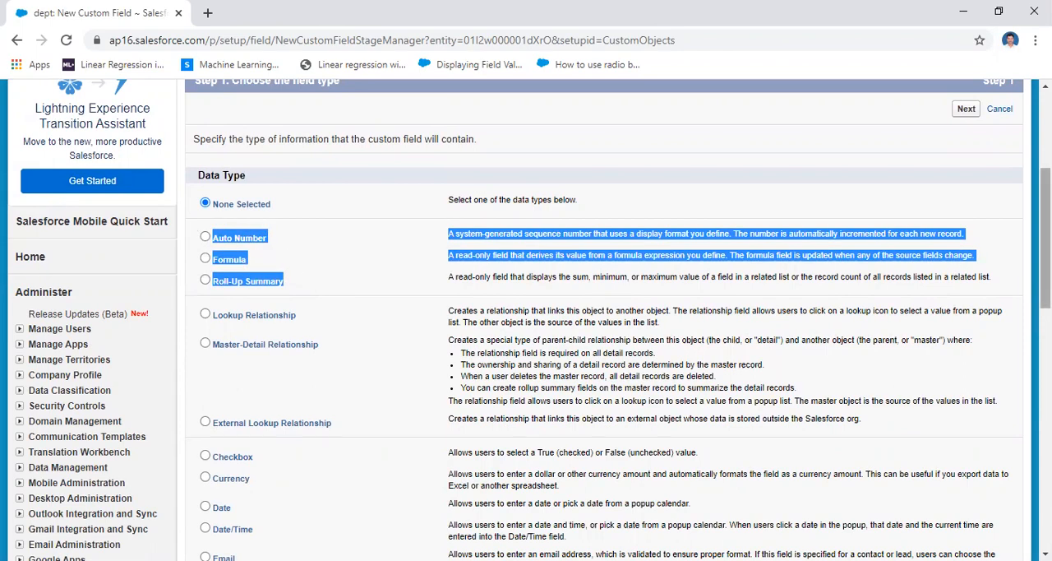
{"action": "scroll", "coordinate": [162, 204], "scroll_direction": "up", "scroll_amount": 3}
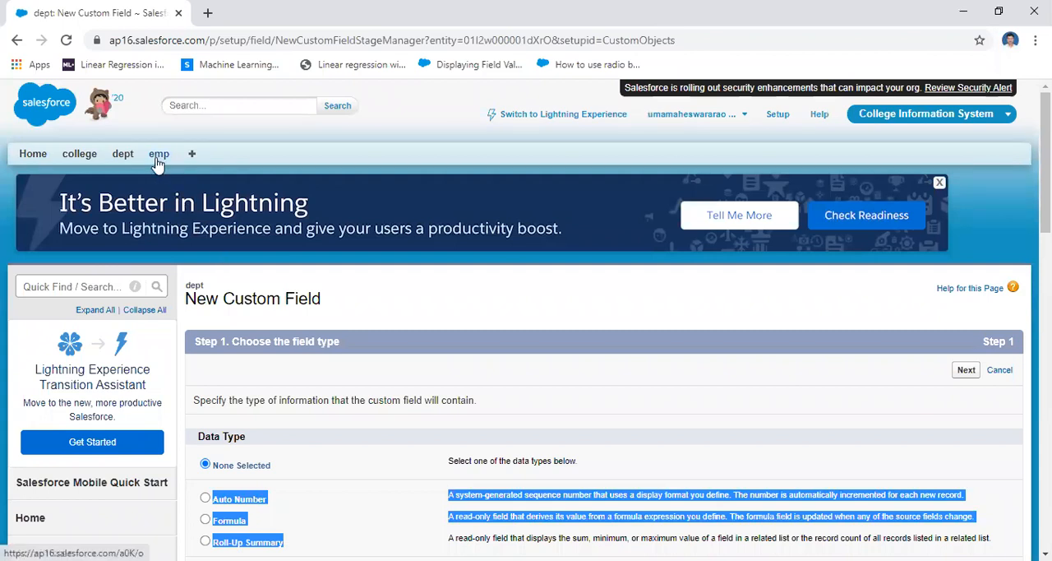
Start a new custom field on the emp object and examine its Roll-Up Summary data type option
{"action": "left_click", "coordinate": [159, 154]}
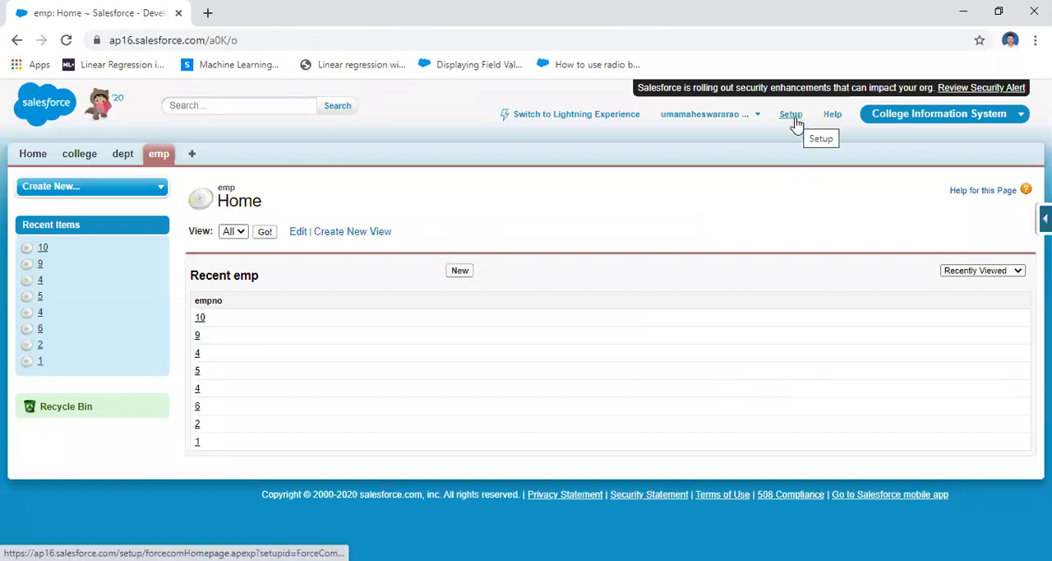
{"action": "left_click", "coordinate": [1045, 218]}
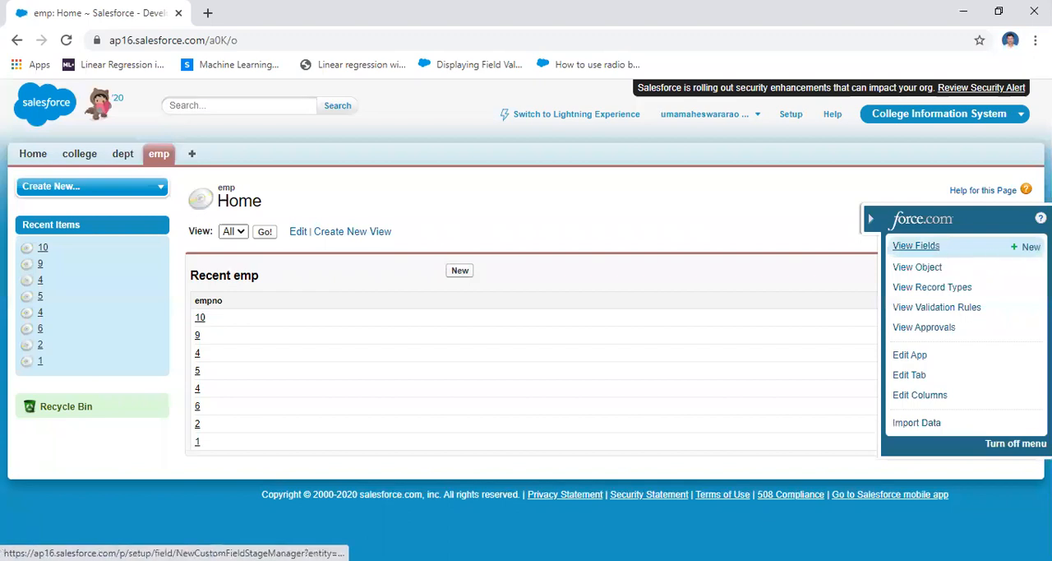
{"action": "left_click", "coordinate": [1027, 247]}
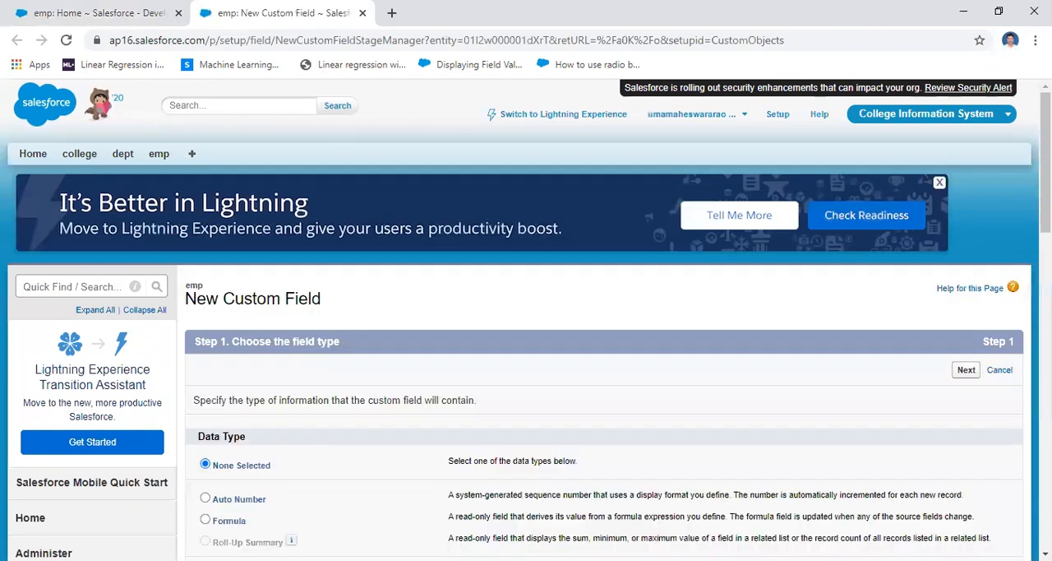
{"action": "scroll", "coordinate": [729, 342], "scroll_direction": "down", "scroll_amount": 4}
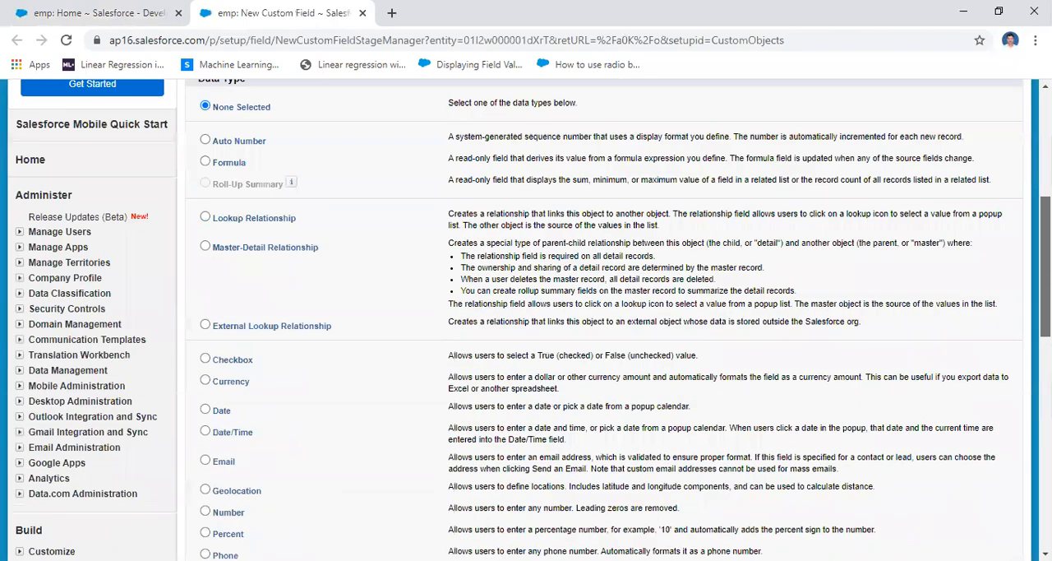
{"action": "left_click_drag", "start_coordinate": [326, 235], "coordinate": [187, 223]}
{"action": "left_click", "coordinate": [319, 206]}
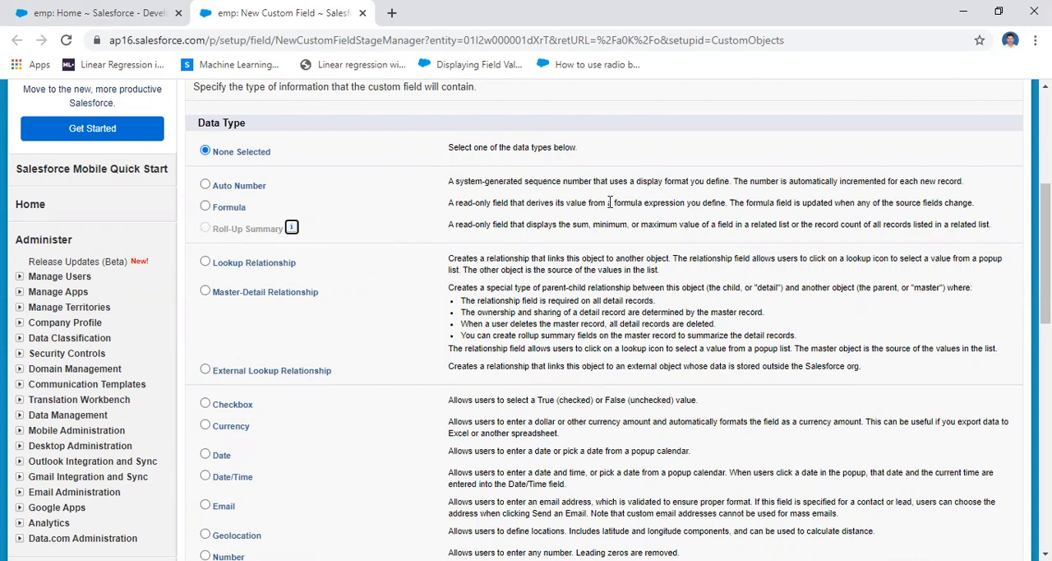
{"action": "scroll", "coordinate": [914, 249], "scroll_direction": "up", "scroll_amount": 4}
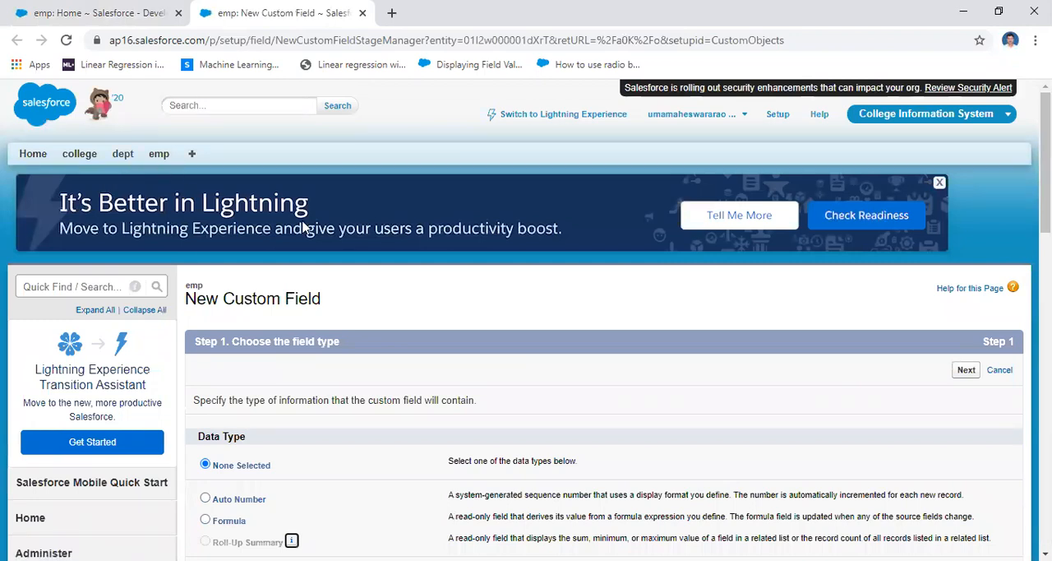
{"action": "left_click", "coordinate": [127, 162]}
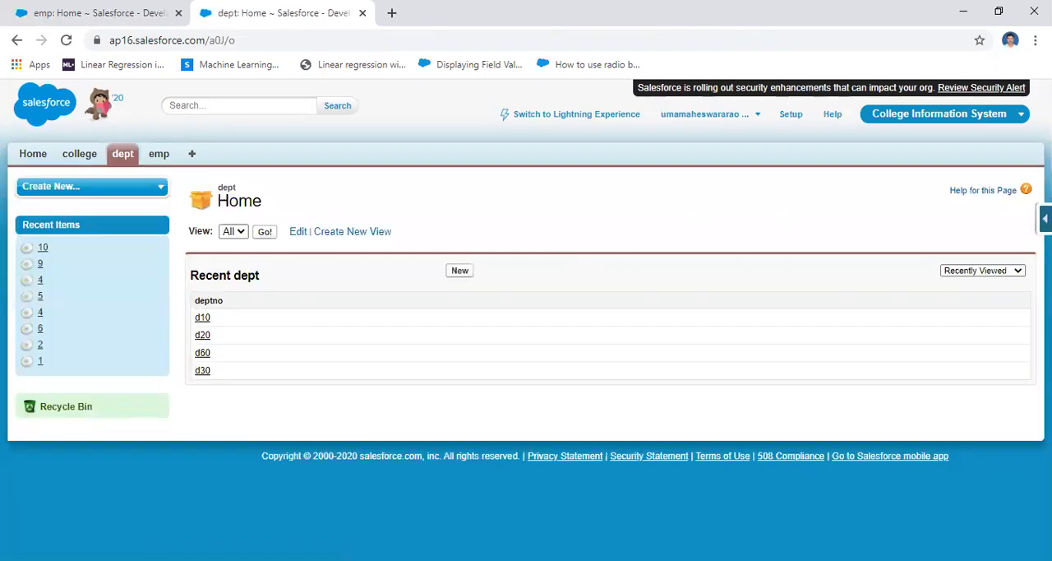
{"action": "left_click", "coordinate": [1045, 218]}
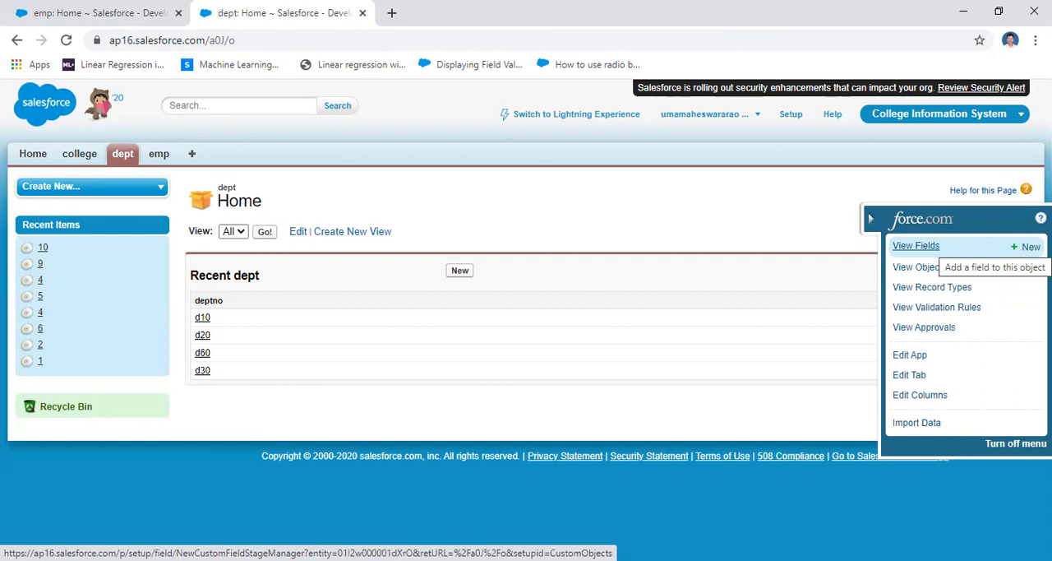
{"action": "left_click", "coordinate": [1029, 247]}
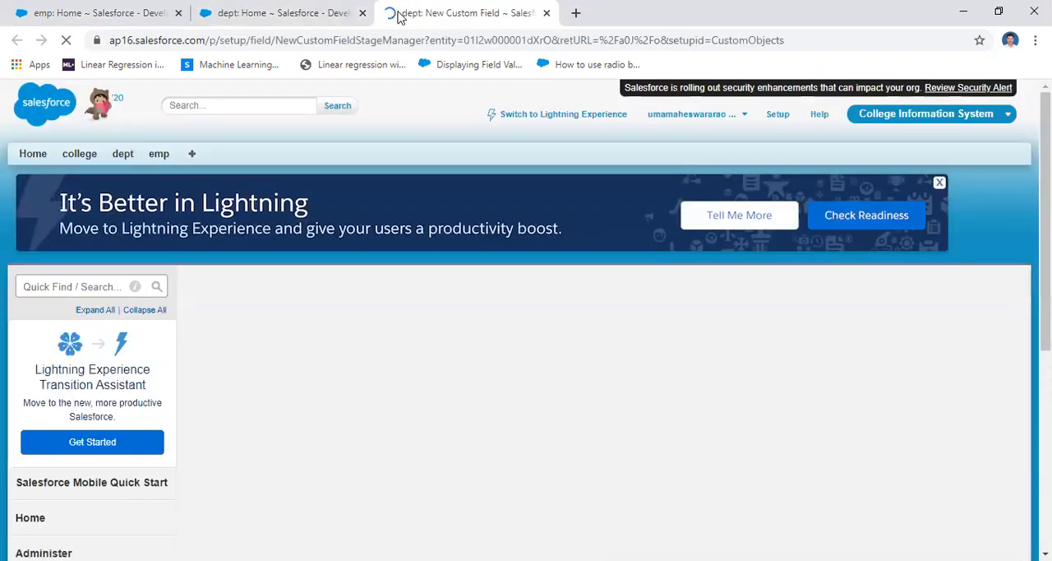
{"action": "left_click", "coordinate": [546, 13]}
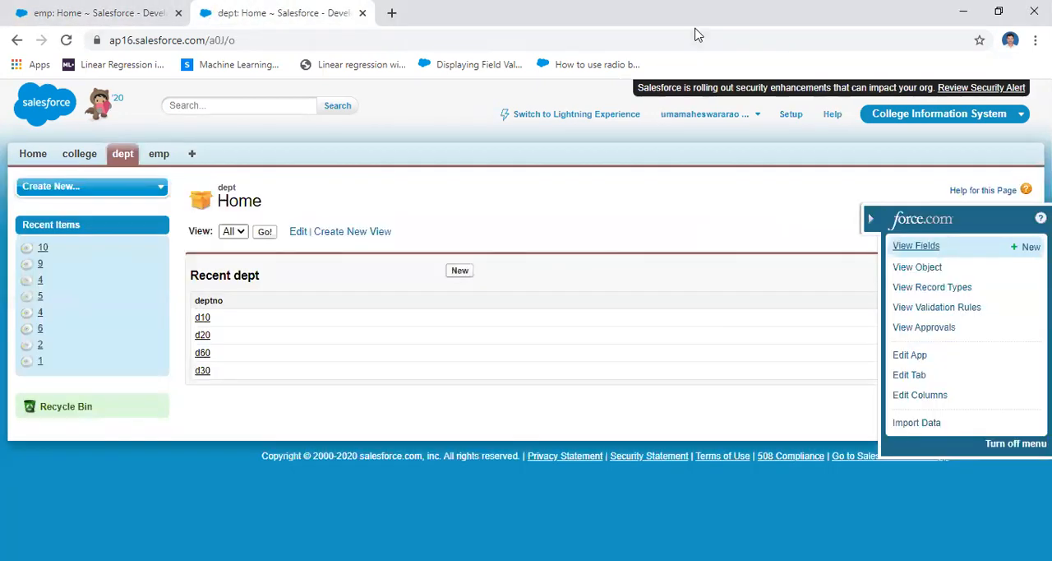
Open the definition of the dept custom object from the Custom Objects list in Setup
{"action": "left_click", "coordinate": [790, 115]}
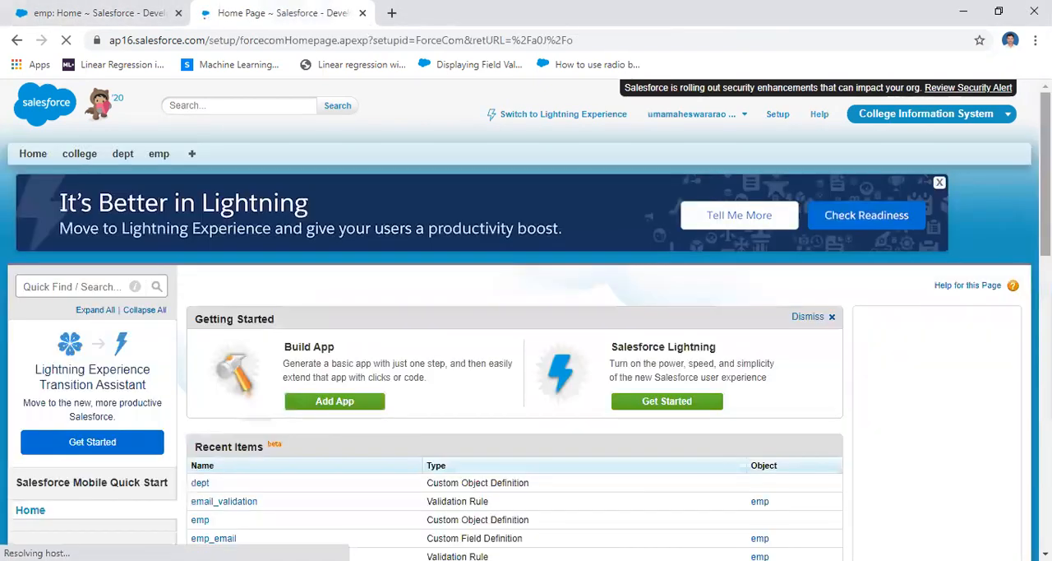
{"action": "scroll", "coordinate": [904, 404], "scroll_direction": "down", "scroll_amount": 10}
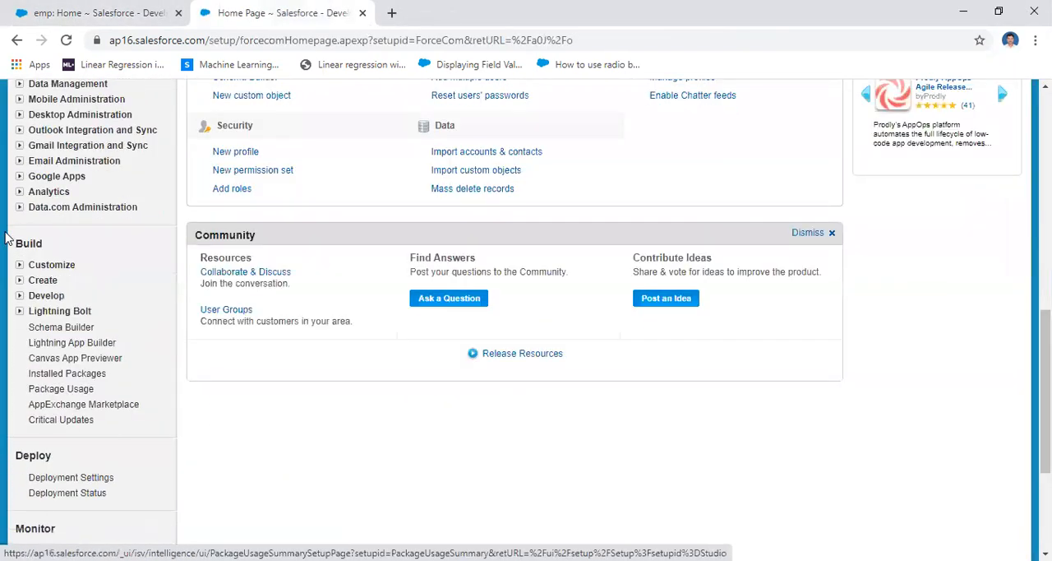
{"action": "left_click", "coordinate": [46, 295]}
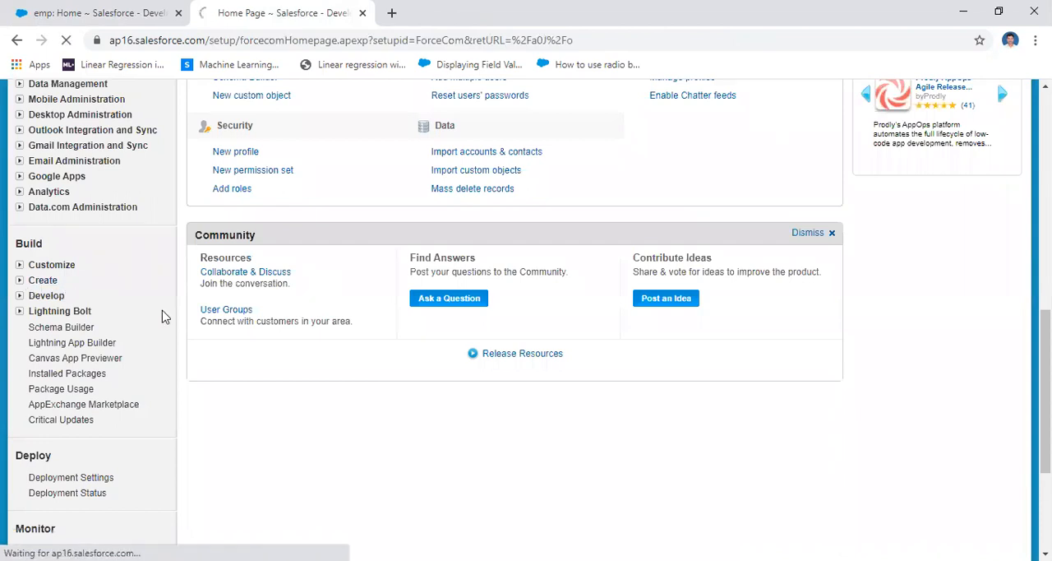
{"action": "scroll", "coordinate": [162, 317], "scroll_direction": "down", "scroll_amount": 5}
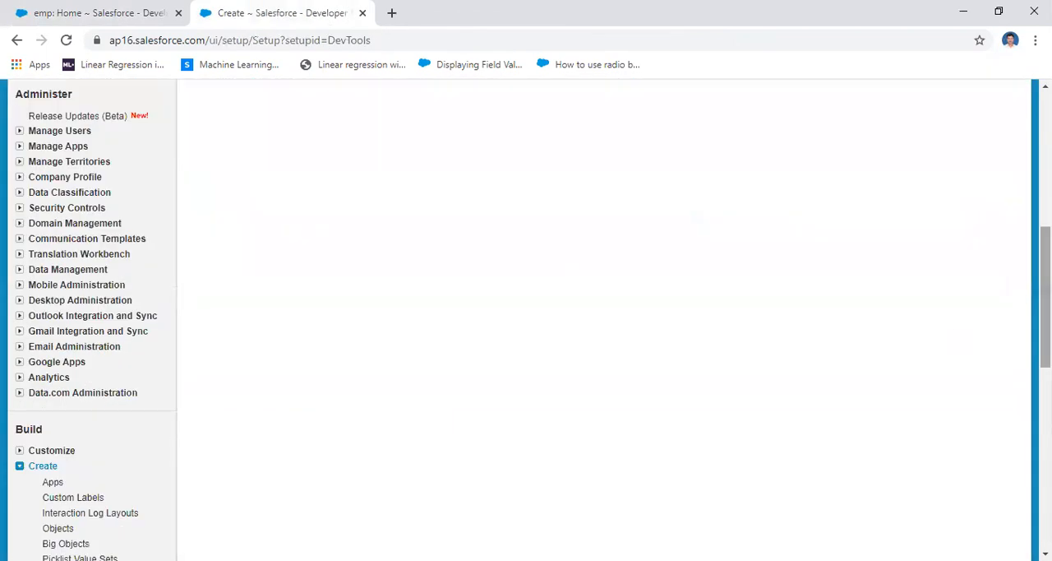
{"action": "left_click", "coordinate": [57, 527]}
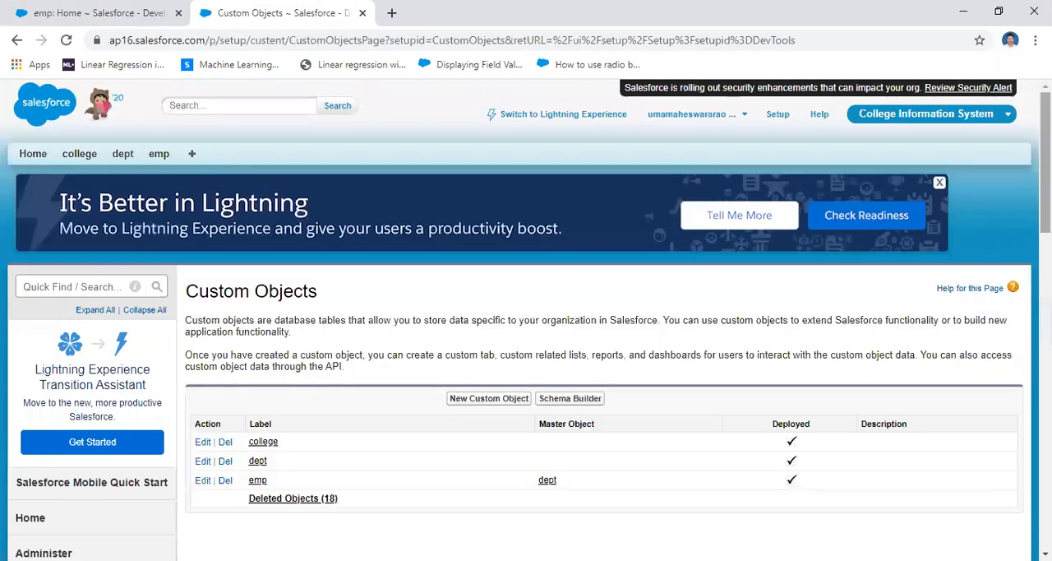
{"action": "scroll", "coordinate": [301, 322], "scroll_direction": "down", "scroll_amount": 3}
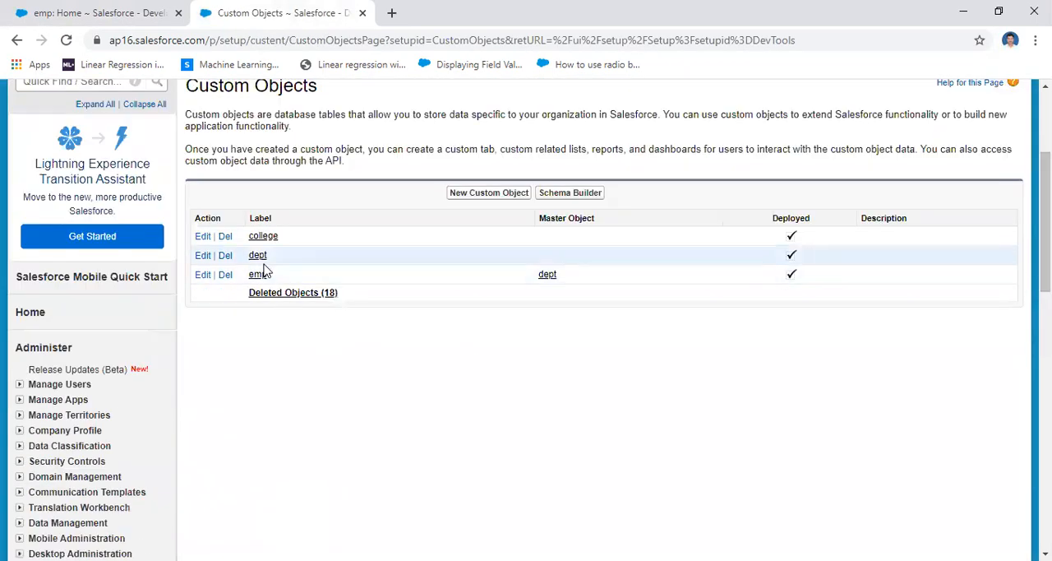
{"action": "left_click", "coordinate": [259, 260]}
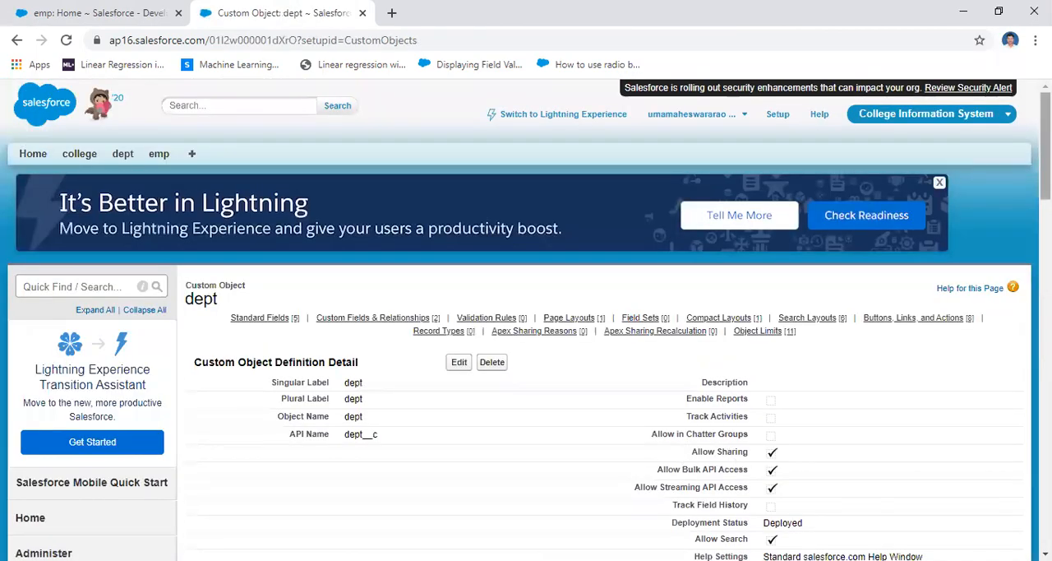
Start a new custom field on the dept object with Roll-Up Summary as its data type and continue to the field details
{"action": "scroll", "coordinate": [526, 320], "scroll_direction": "down", "scroll_amount": 6}
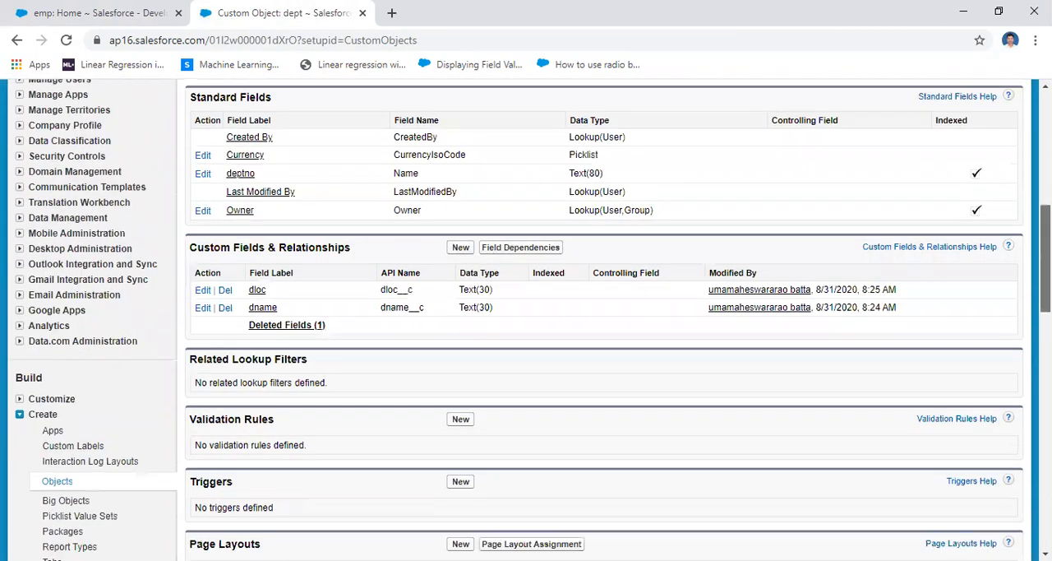
{"action": "left_click_drag", "start_coordinate": [188, 246], "coordinate": [360, 259]}
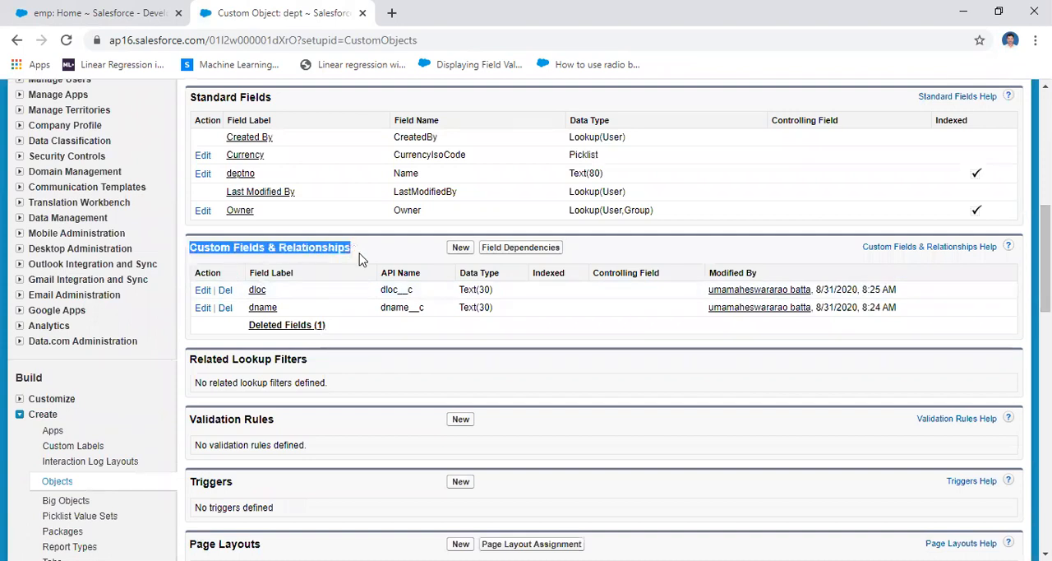
{"action": "left_click", "coordinate": [461, 248]}
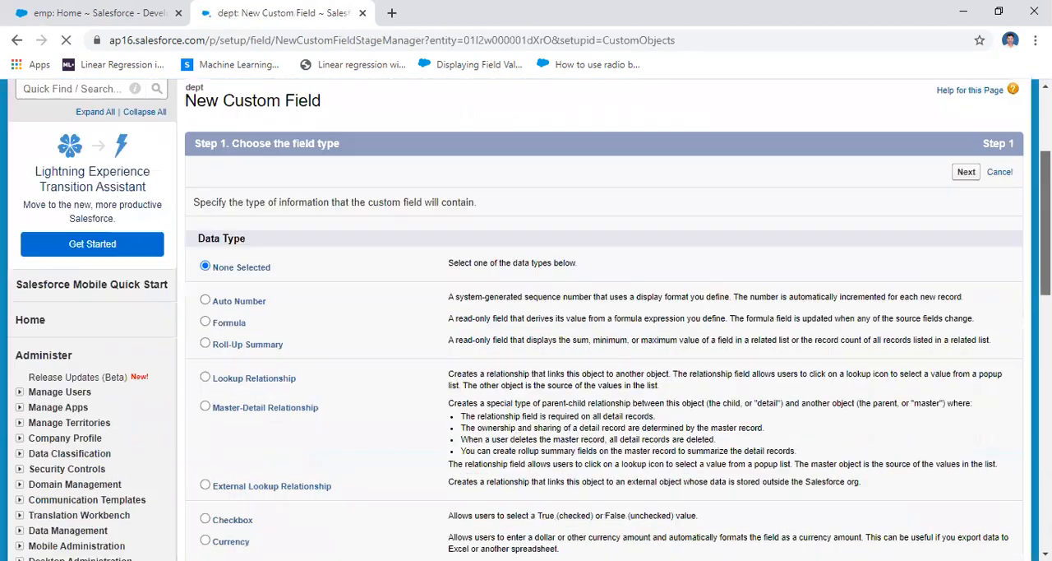
{"action": "scroll", "coordinate": [212, 246], "scroll_direction": "down", "scroll_amount": 1}
{"action": "left_click", "coordinate": [205, 238]}
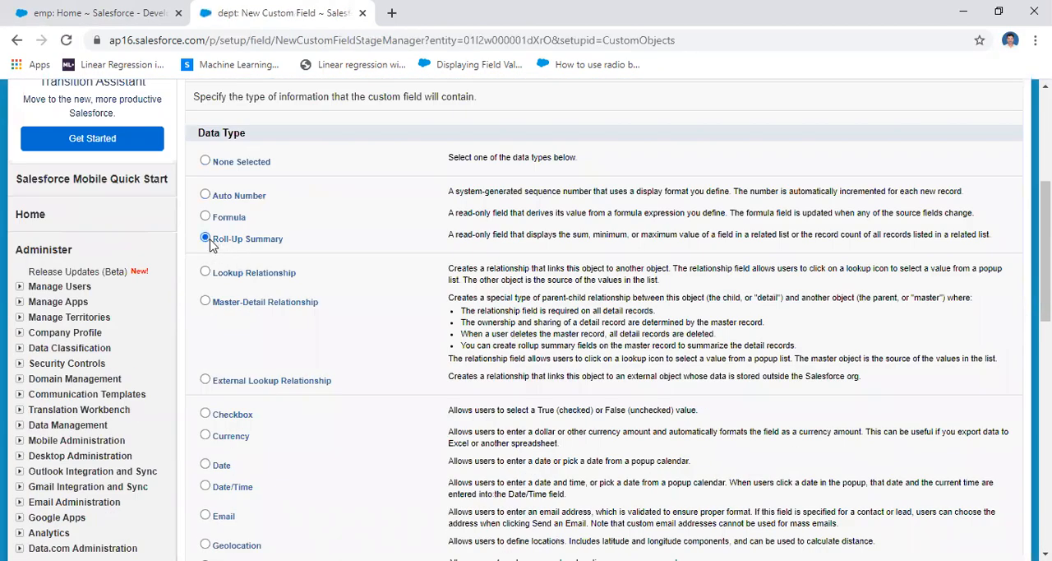
{"action": "scroll", "coordinate": [1046, 247], "scroll_direction": "down", "scroll_amount": 1}
{"action": "scroll", "coordinate": [1046, 271], "scroll_direction": "down", "scroll_amount": 8}
{"action": "left_click", "coordinate": [964, 318]}
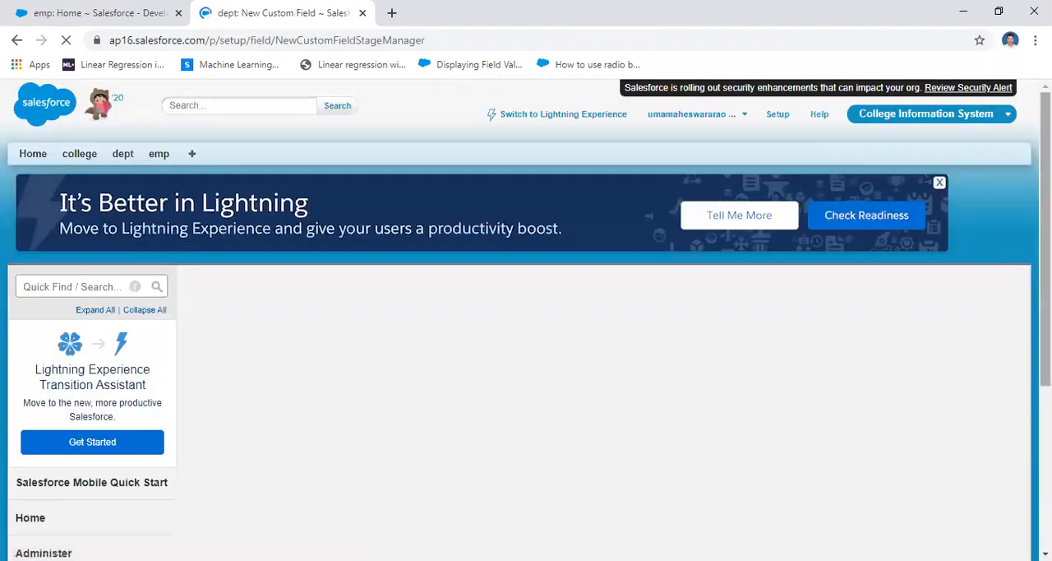
Label the new field sum_salary, let the field name fill in to match, and continue to the summary calculation
{"action": "left_click_drag", "start_coordinate": [1046, 206], "coordinate": [1046, 279]}
{"action": "left_click", "coordinate": [383, 211]}
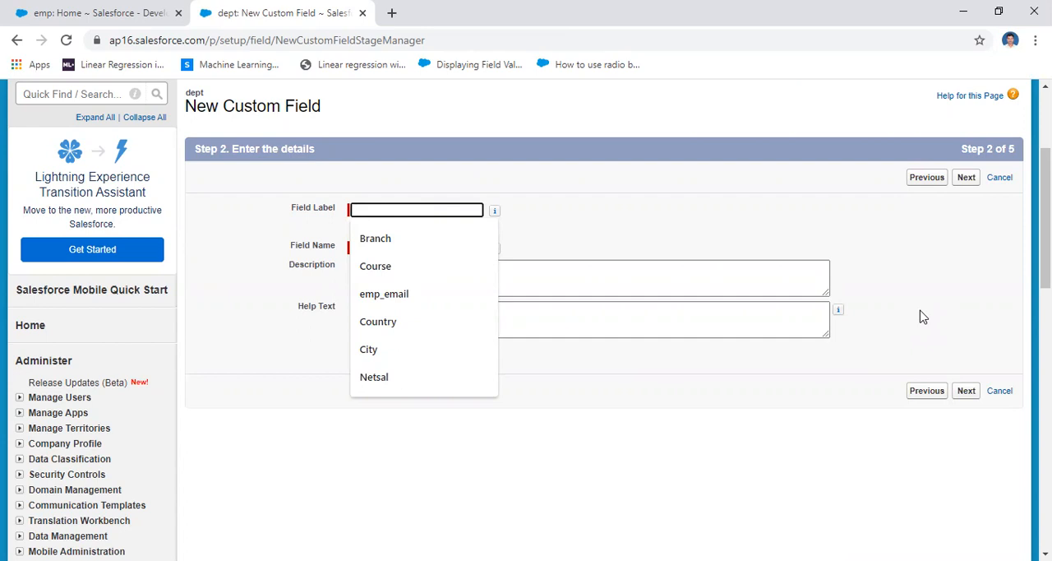
{"action": "type", "text": "Total"}
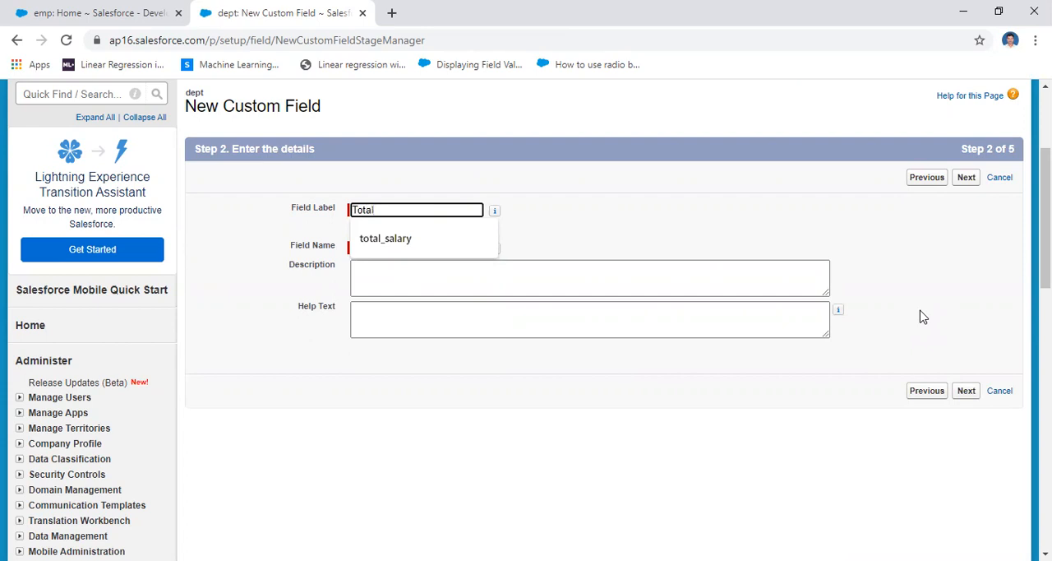
{"action": "key", "text": "BackSpace"}
{"action": "key", "text": "BackSpace"}
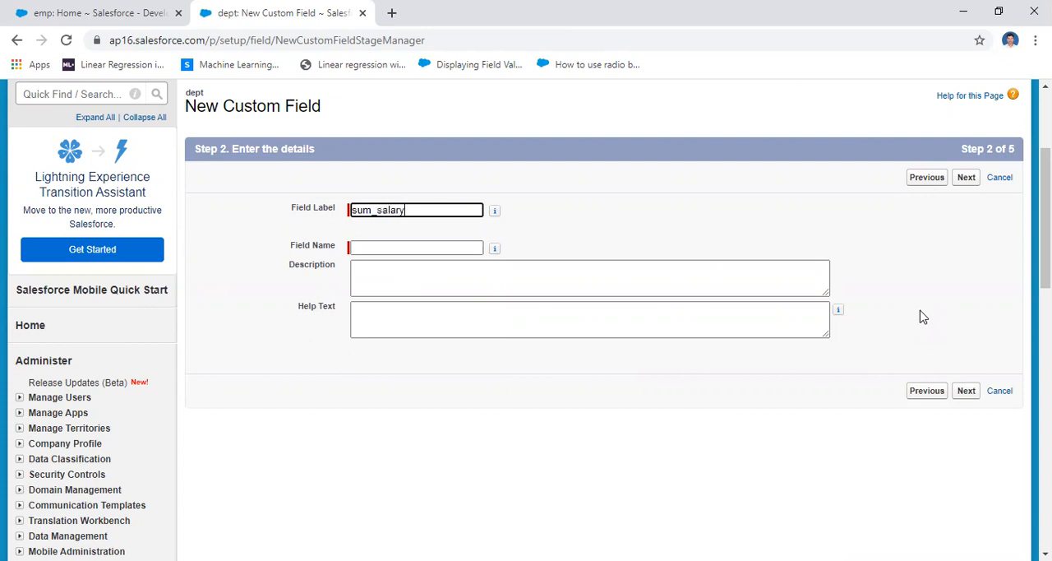
{"action": "left_click", "coordinate": [569, 312]}
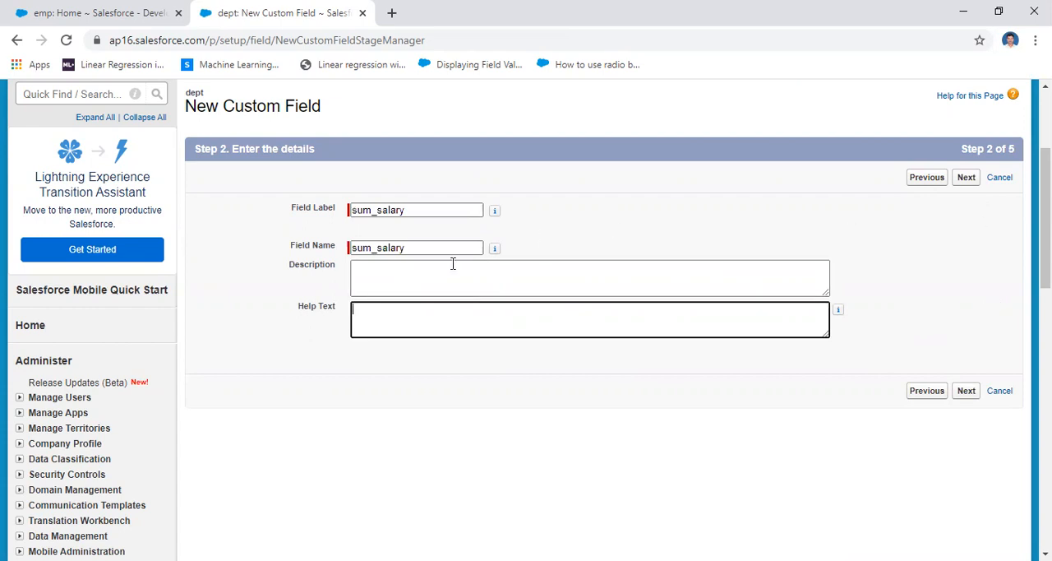
{"action": "left_click", "coordinate": [968, 179]}
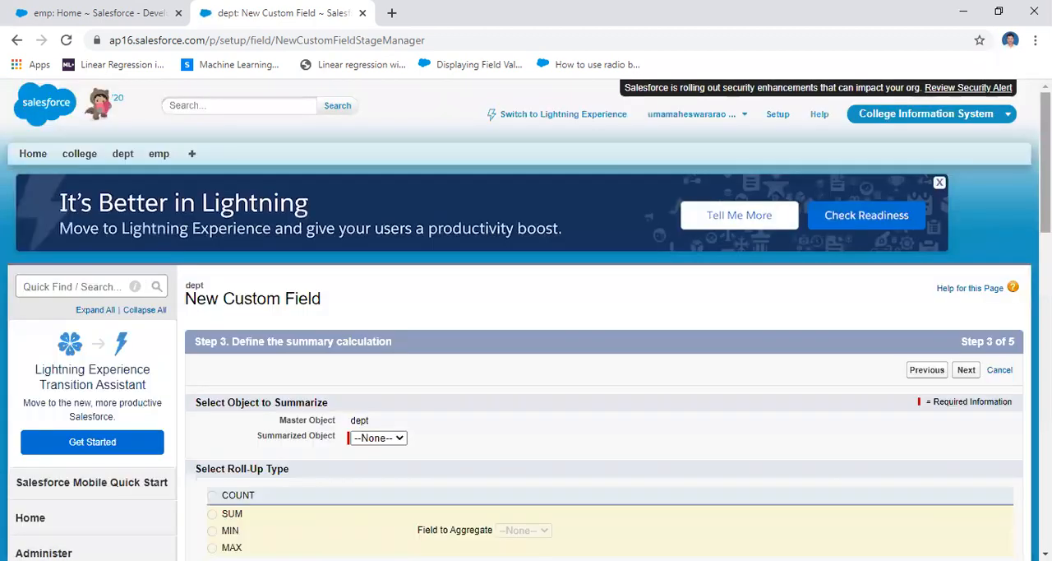
Set emp as the summarized object for the dept roll-up and review the available roll-up types
{"action": "scroll", "coordinate": [526, 320], "scroll_direction": "down", "scroll_amount": 3}
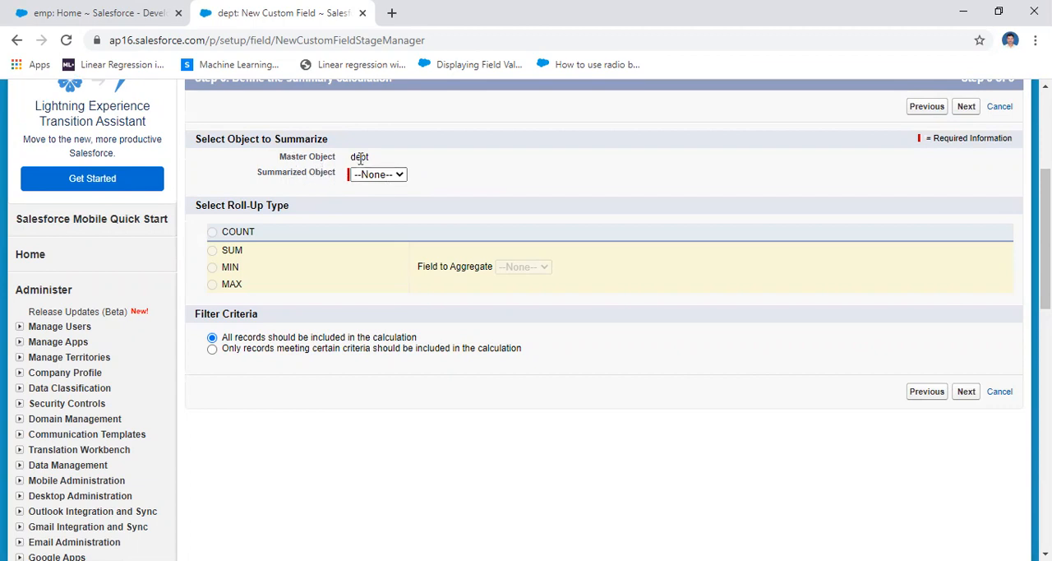
{"action": "left_click", "coordinate": [365, 183]}
{"action": "left_click", "coordinate": [378, 202]}
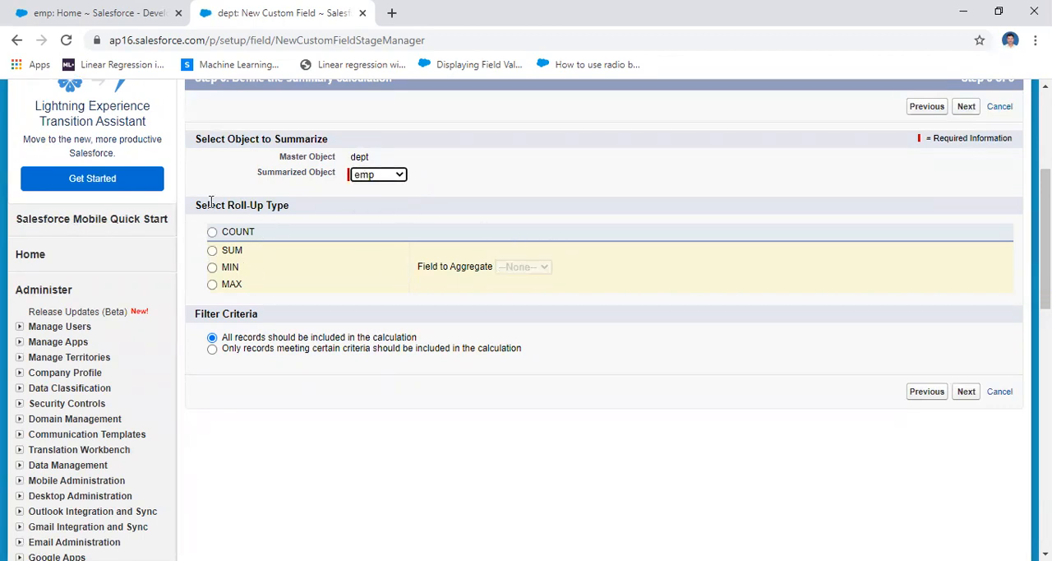
{"action": "left_click_drag", "start_coordinate": [196, 206], "coordinate": [290, 207]}
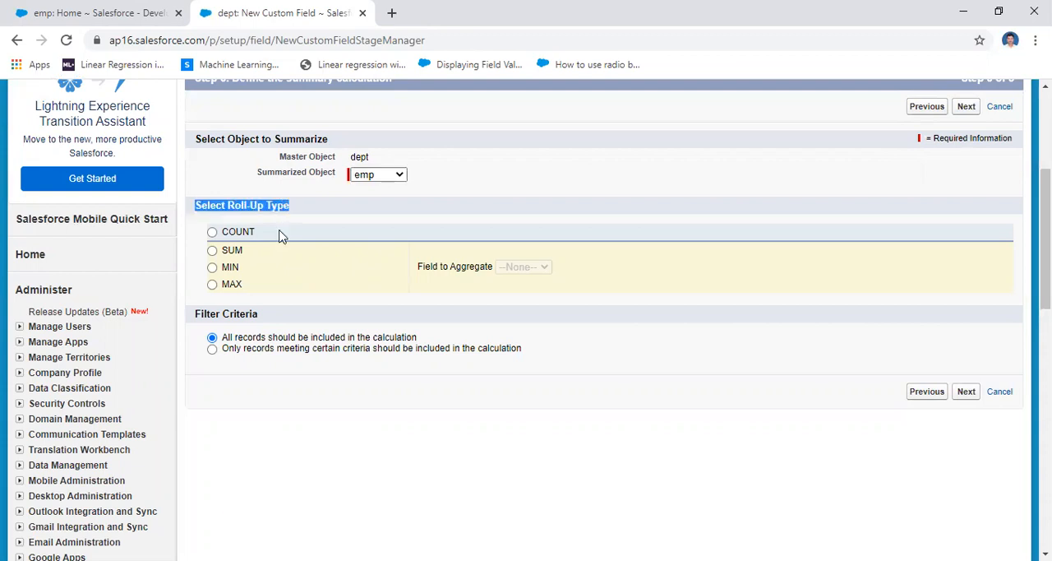
{"action": "left_click_drag", "start_coordinate": [186, 230], "coordinate": [262, 285]}
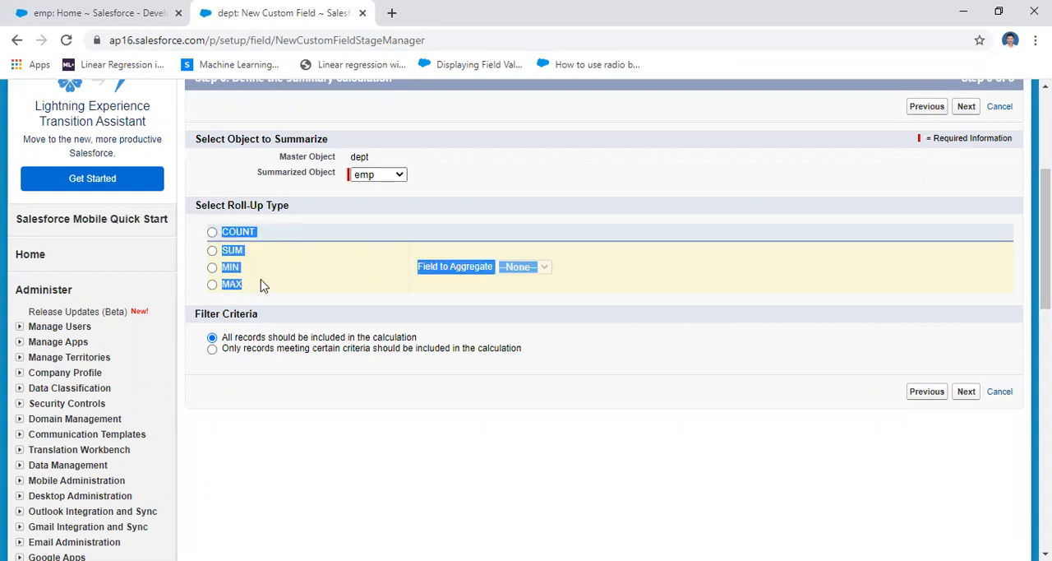
{"action": "left_click", "coordinate": [187, 250]}
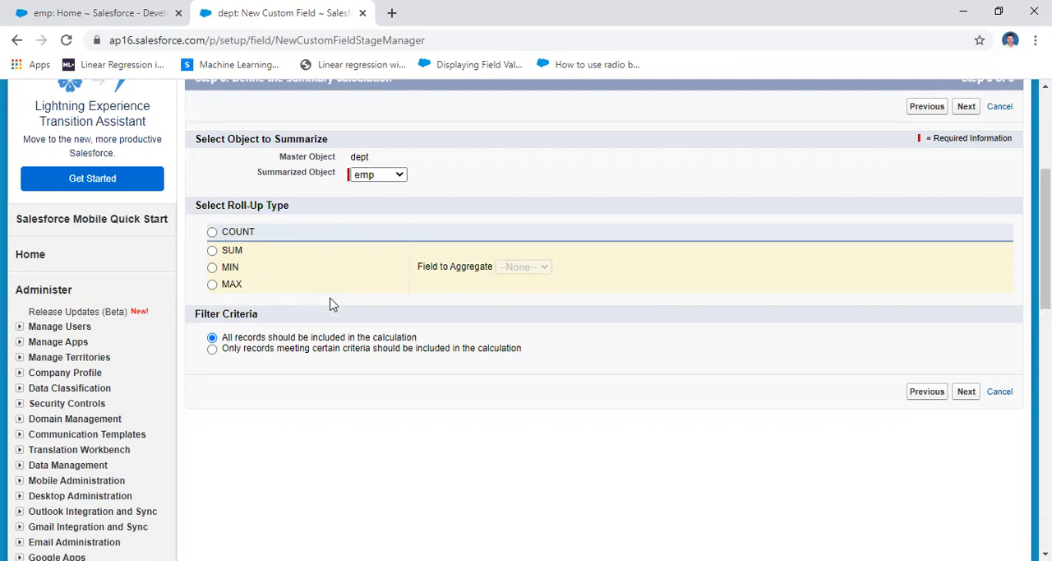
Compare which emp fields can be aggregated under the COUNT, SUM, MIN and MAX roll-up types
{"action": "left_click", "coordinate": [212, 233]}
{"action": "left_click", "coordinate": [212, 250]}
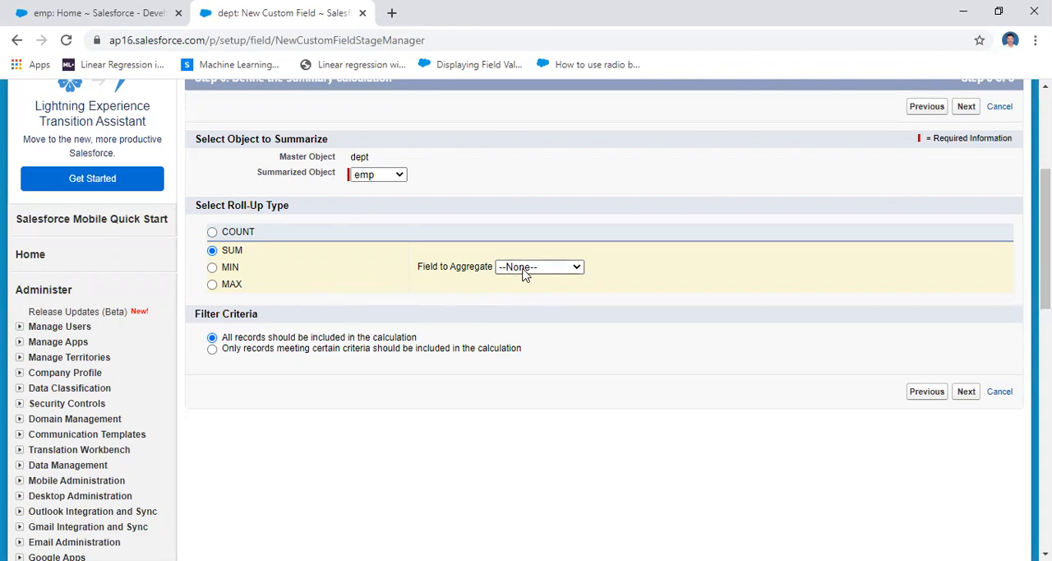
{"action": "left_click", "coordinate": [576, 267]}
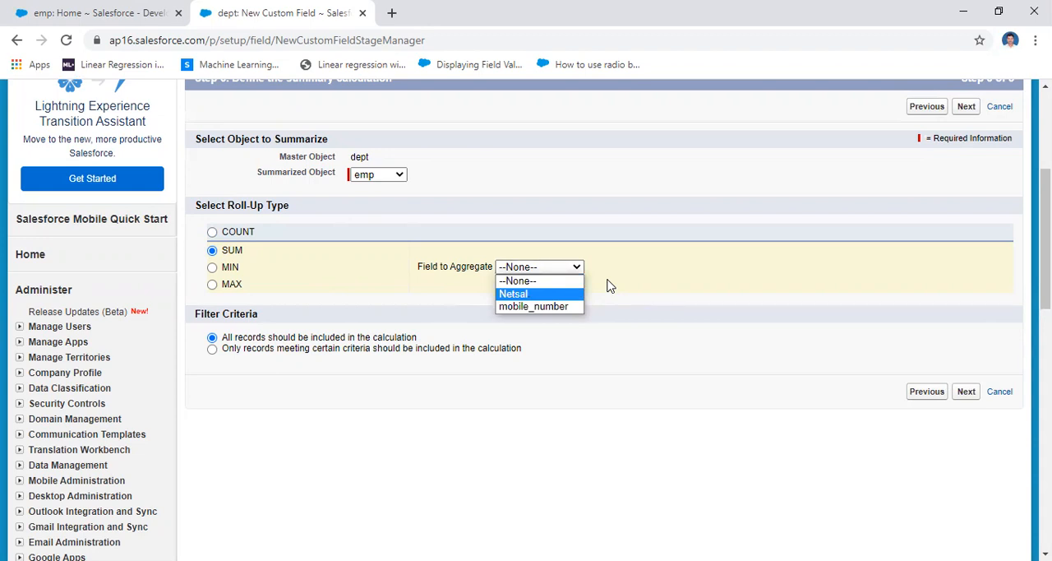
{"action": "left_click", "coordinate": [213, 268]}
{"action": "left_click", "coordinate": [544, 267]}
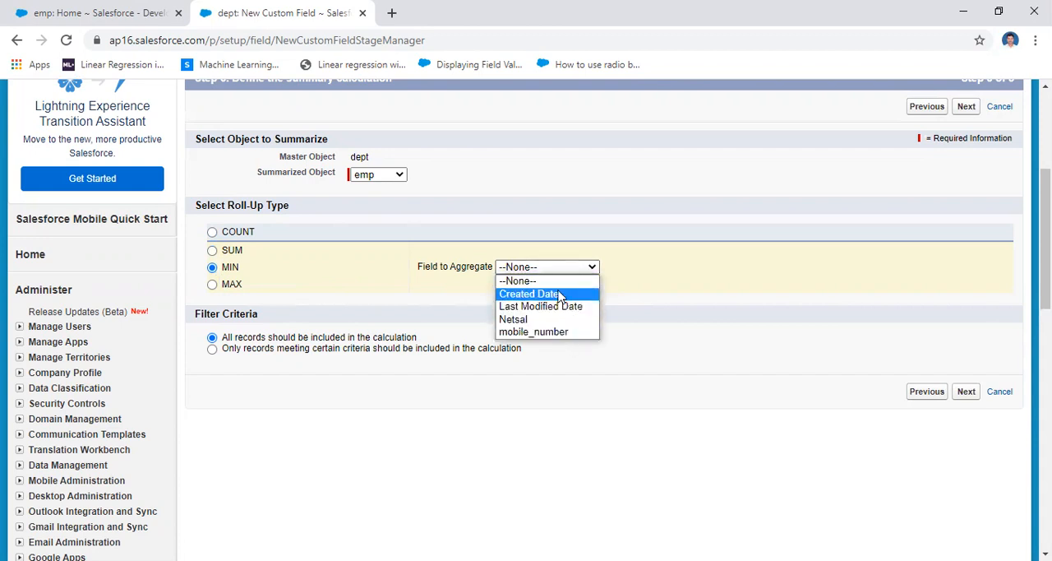
{"action": "left_click", "coordinate": [212, 284]}
{"action": "left_click", "coordinate": [528, 267]}
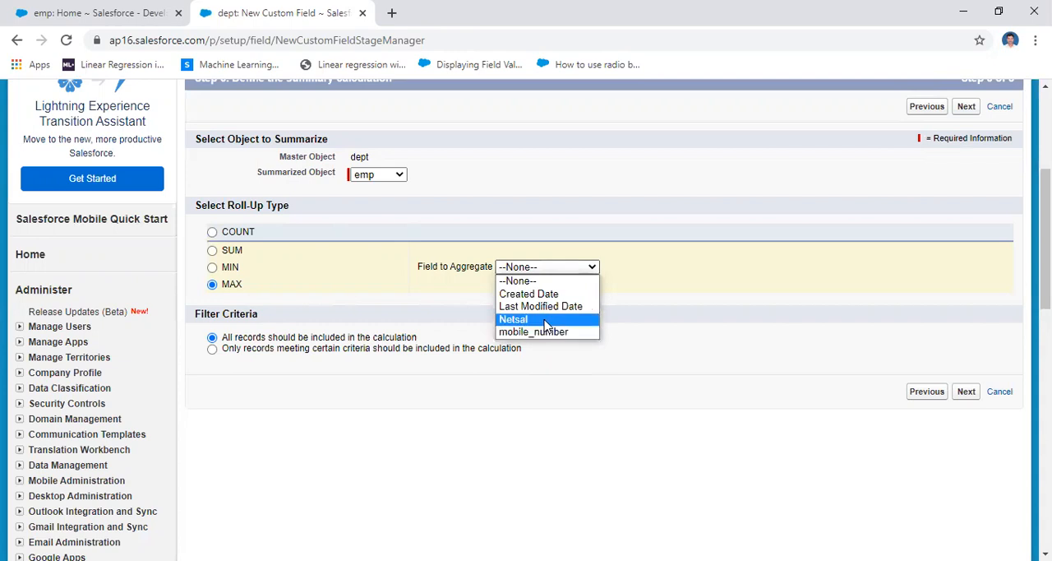
{"action": "left_click", "coordinate": [212, 232]}
Define the roll-up as the SUM of the Netsal field over all records and continue to field-level security
{"action": "left_click", "coordinate": [212, 251]}
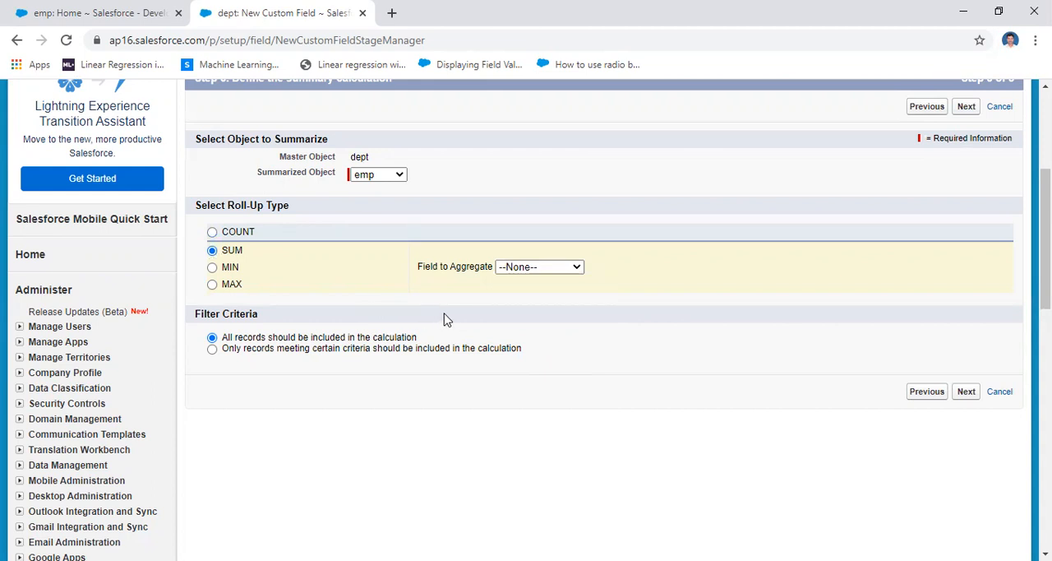
{"action": "left_click", "coordinate": [540, 270]}
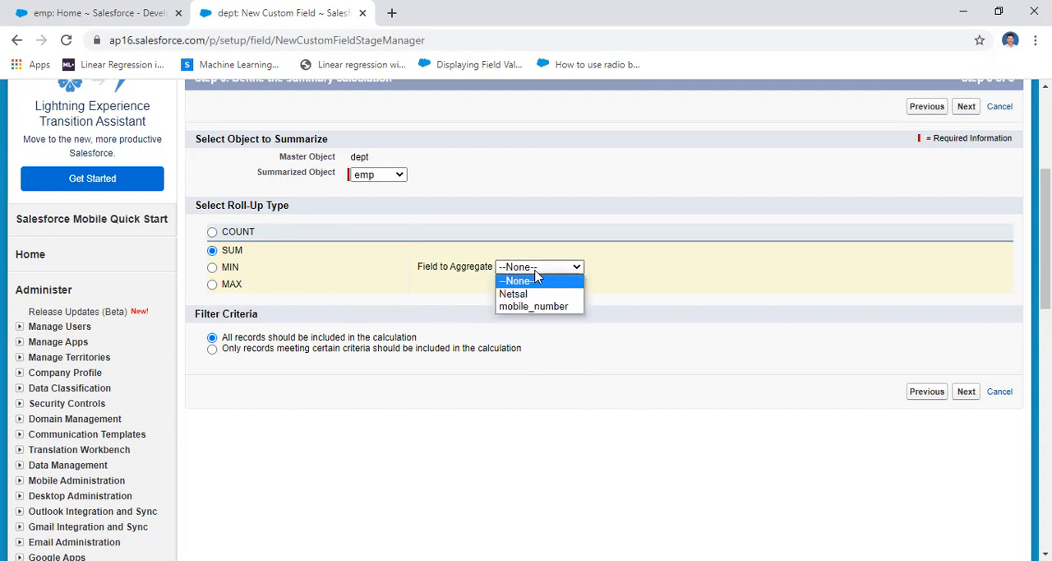
{"action": "left_click", "coordinate": [535, 294]}
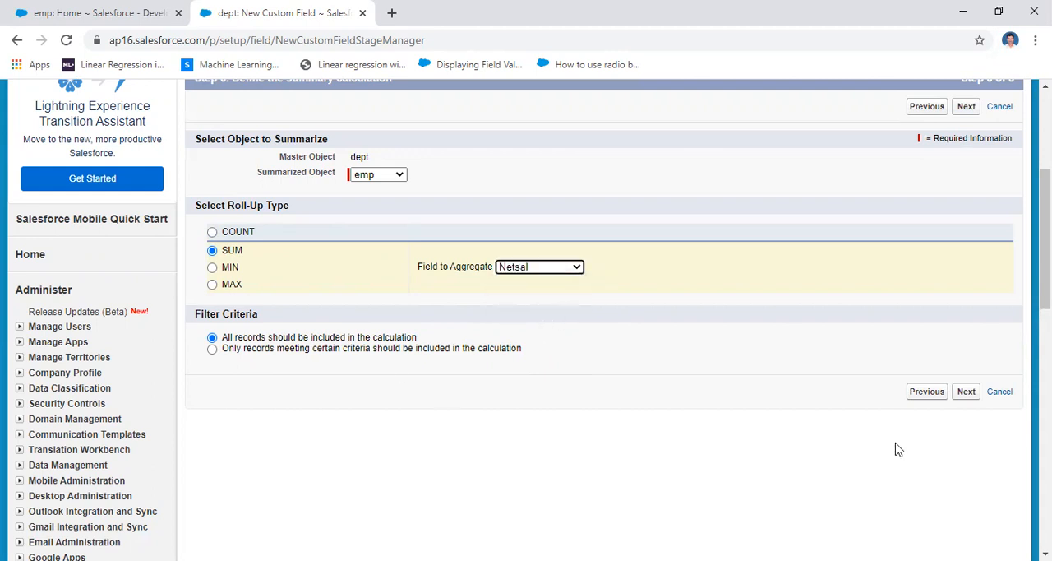
{"action": "left_click", "coordinate": [966, 393]}
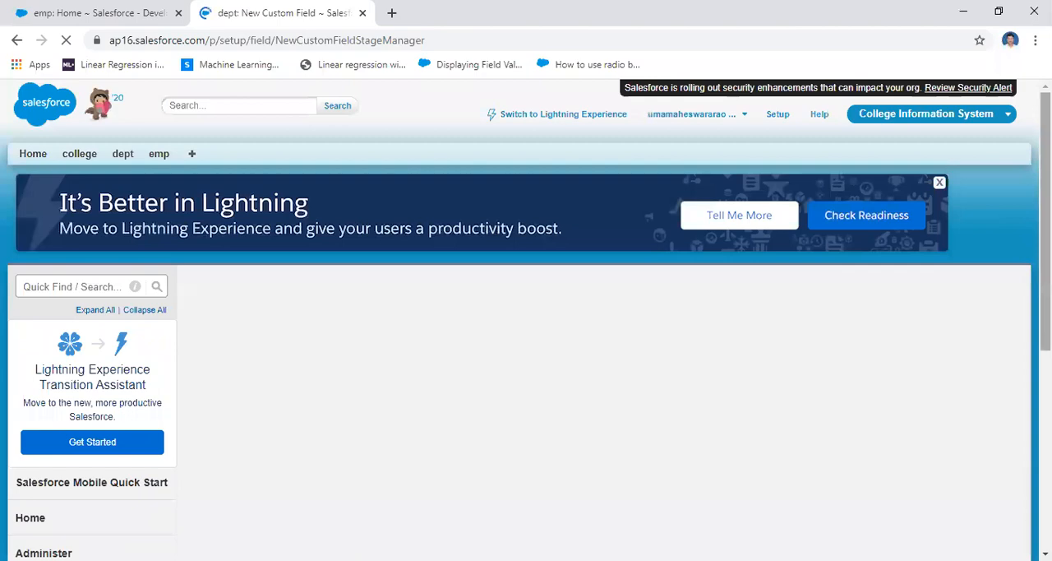
Accept the default field-level security, keep the field on the dept Layout, and save the sum_salary field
{"action": "scroll", "coordinate": [526, 328], "scroll_direction": "down", "scroll_amount": 4}
{"action": "scroll", "coordinate": [526, 328], "scroll_direction": "up", "scroll_amount": 2}
{"action": "scroll", "coordinate": [526, 329], "scroll_direction": "down", "scroll_amount": 1}
{"action": "scroll", "coordinate": [526, 329], "scroll_direction": "up", "scroll_amount": 1}
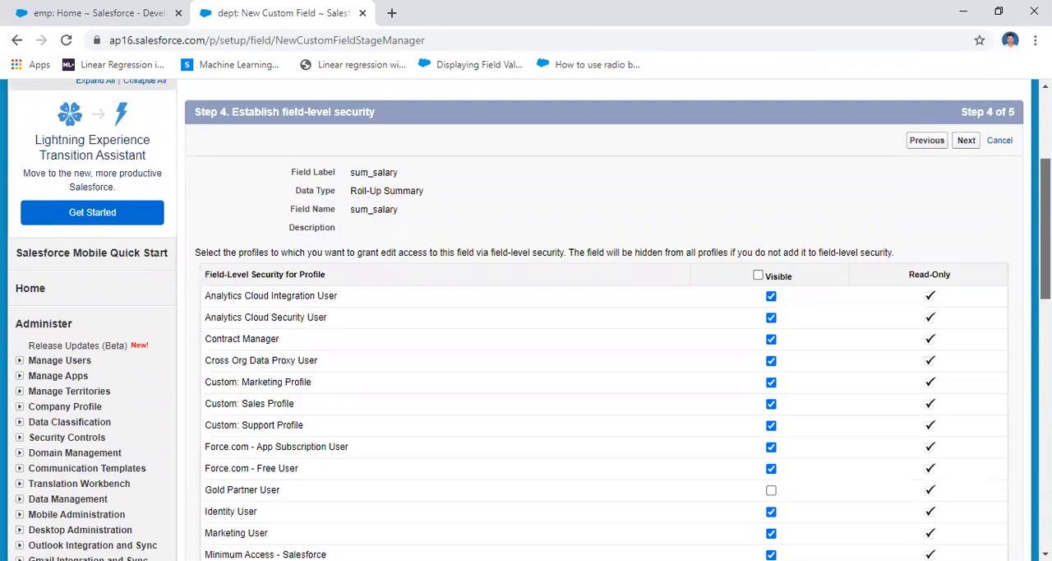
{"action": "scroll", "coordinate": [526, 329], "scroll_direction": "down", "scroll_amount": 5}
{"action": "left_click", "coordinate": [965, 359]}
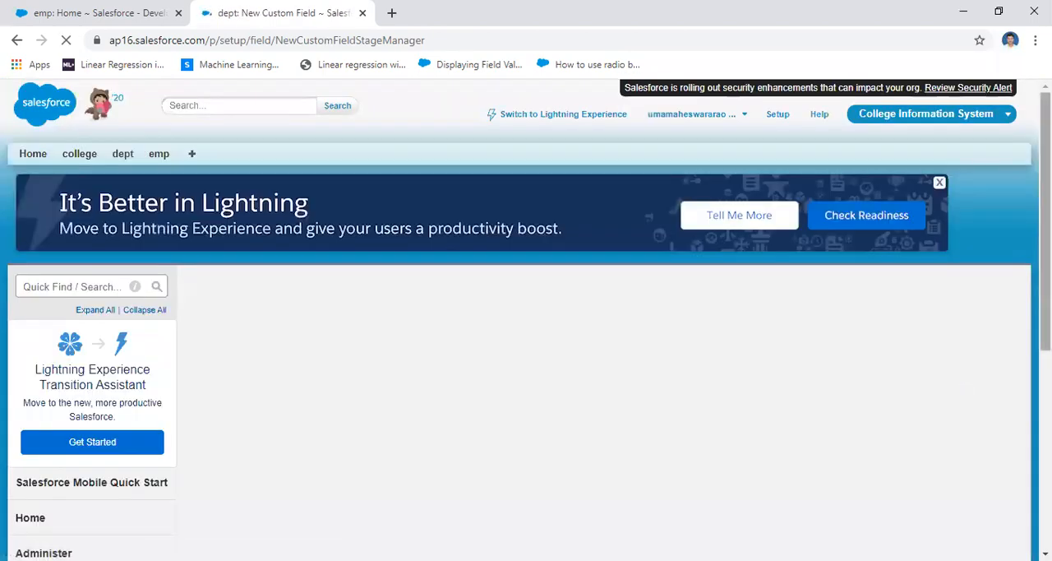
{"action": "scroll", "coordinate": [526, 328], "scroll_direction": "down", "scroll_amount": 4}
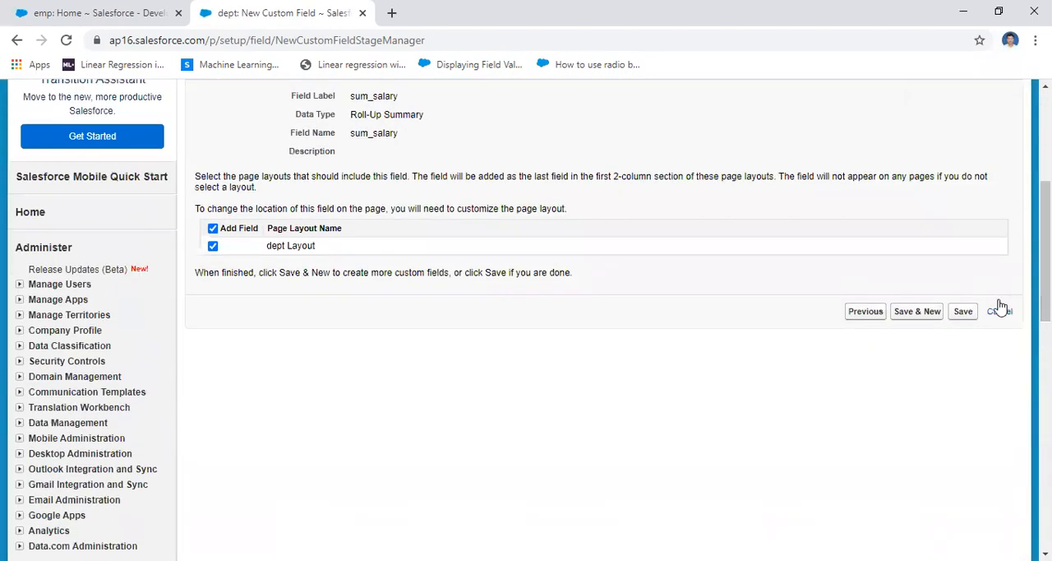
{"action": "left_click", "coordinate": [963, 312]}
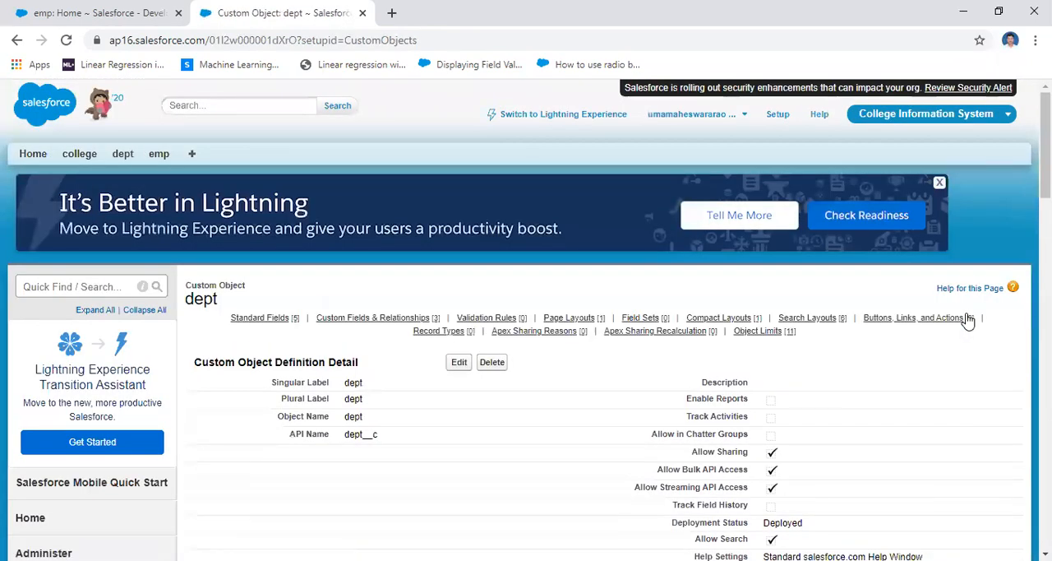
List all dept records and all emp records to check which fields their All views show
{"action": "left_click", "coordinate": [122, 155]}
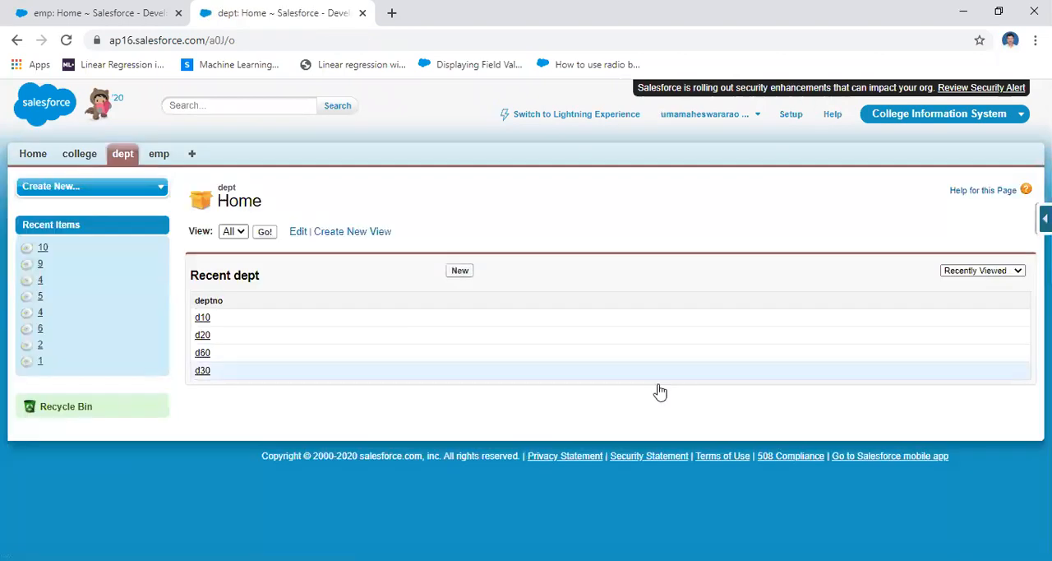
{"action": "left_click", "coordinate": [264, 231]}
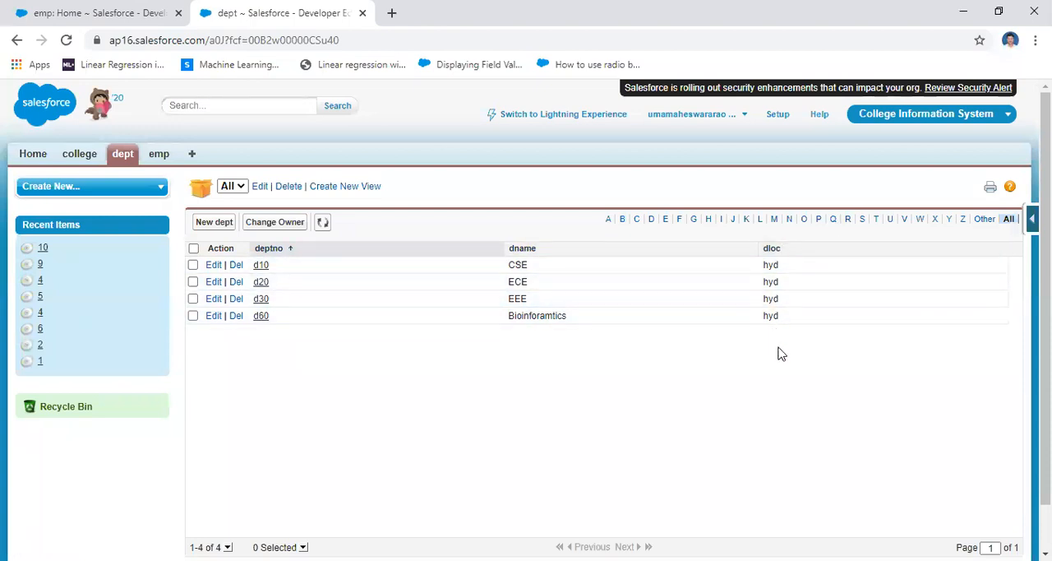
{"action": "left_click", "coordinate": [136, 158]}
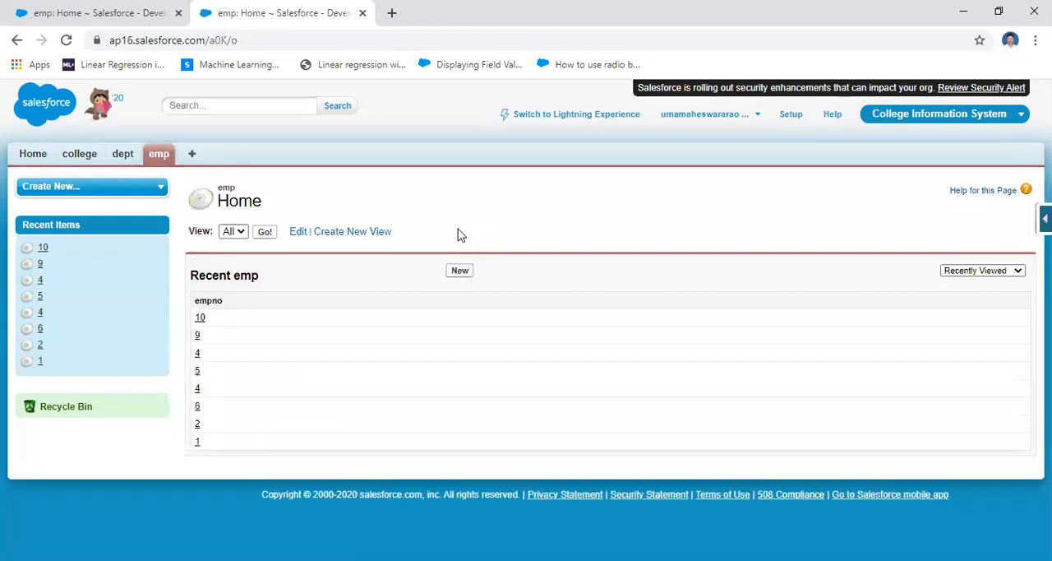
{"action": "left_click", "coordinate": [263, 231]}
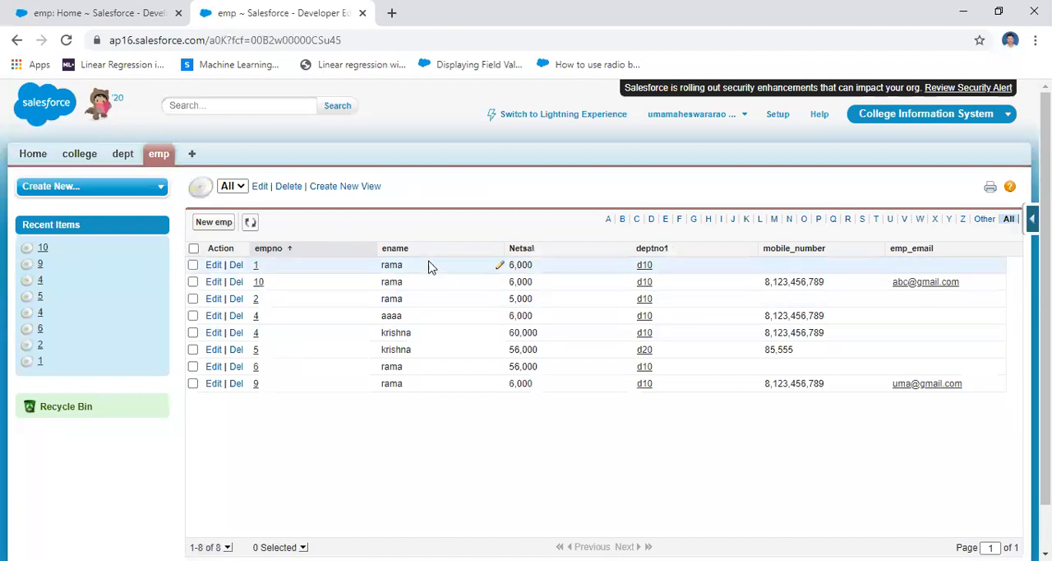
Add the sum_salary field to the displayed columns of the dept All view and save the view
{"action": "left_click", "coordinate": [120, 159]}
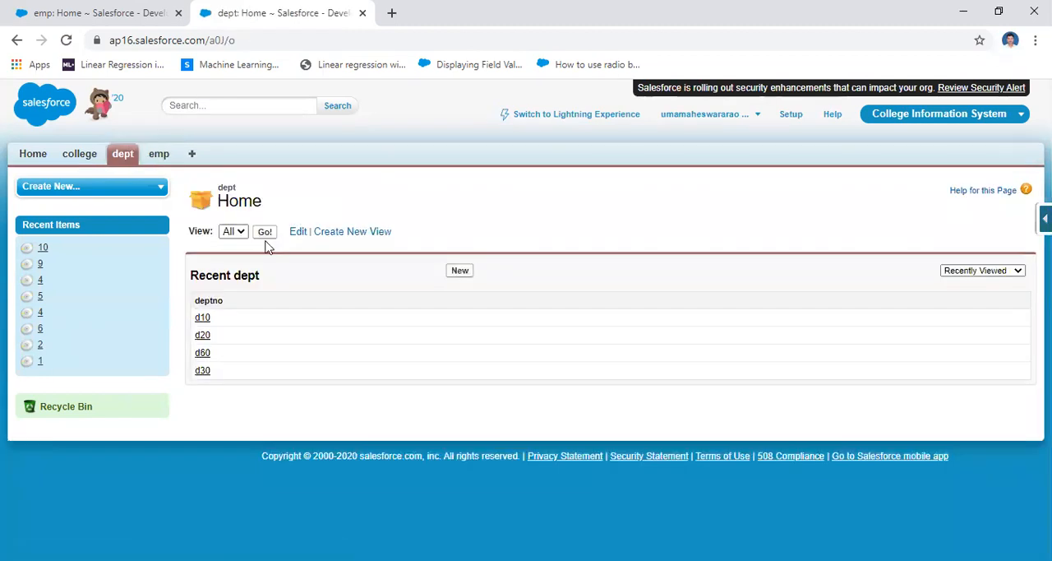
{"action": "left_click", "coordinate": [265, 234]}
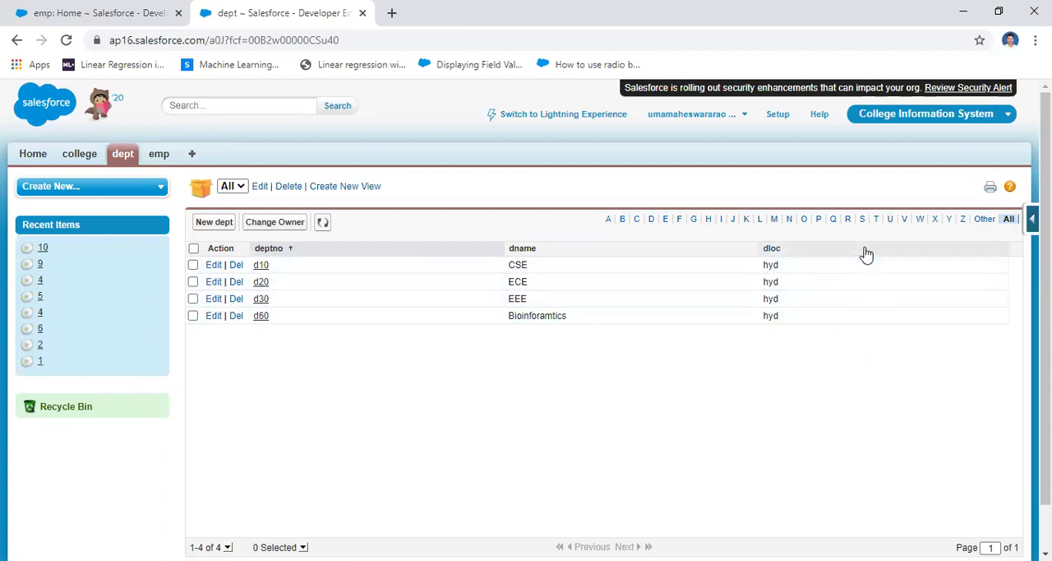
{"action": "left_click", "coordinate": [259, 187]}
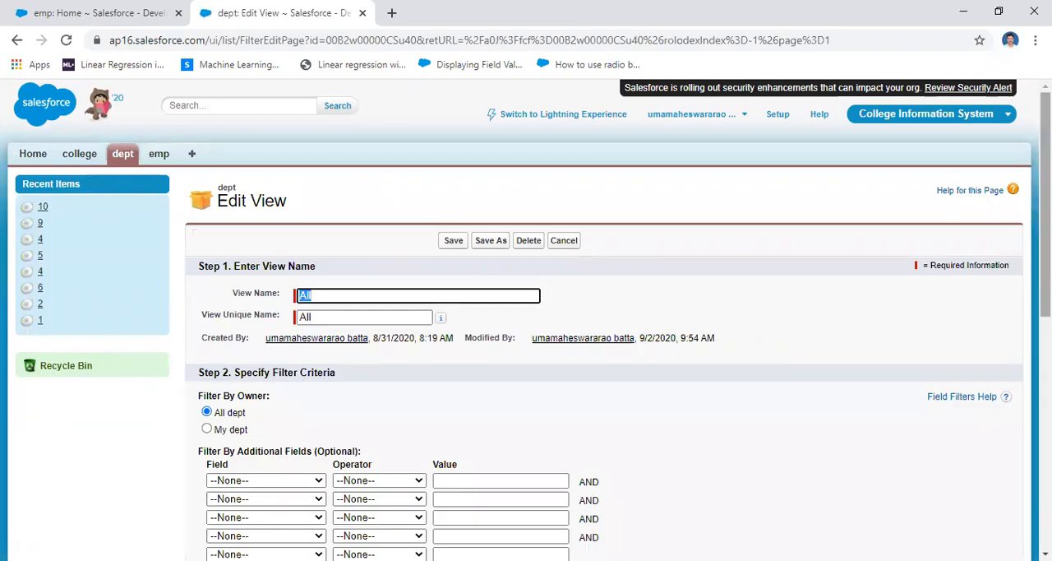
{"action": "scroll", "coordinate": [591, 305], "scroll_direction": "down", "scroll_amount": 10}
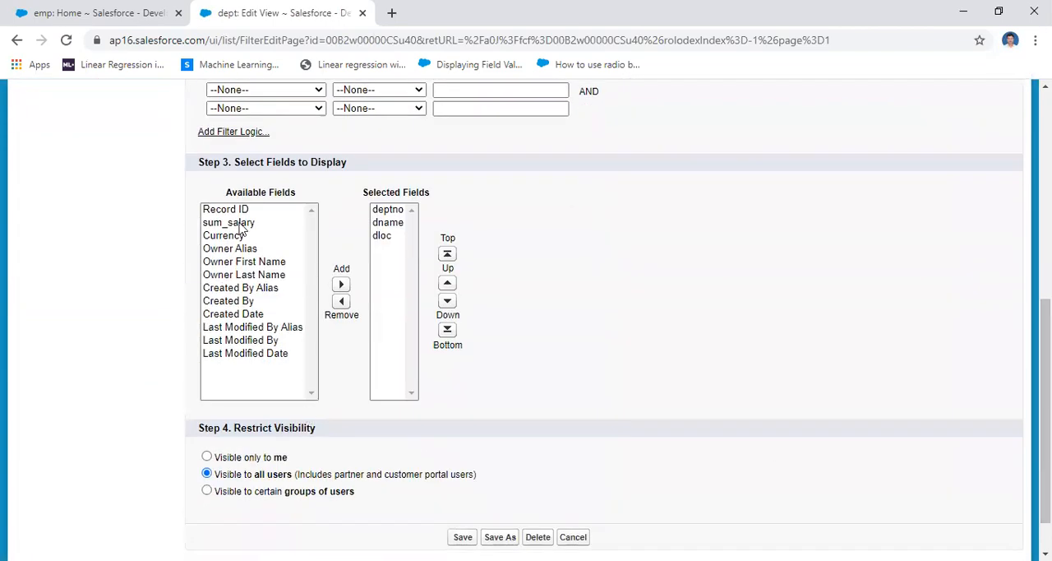
{"action": "left_click", "coordinate": [234, 223]}
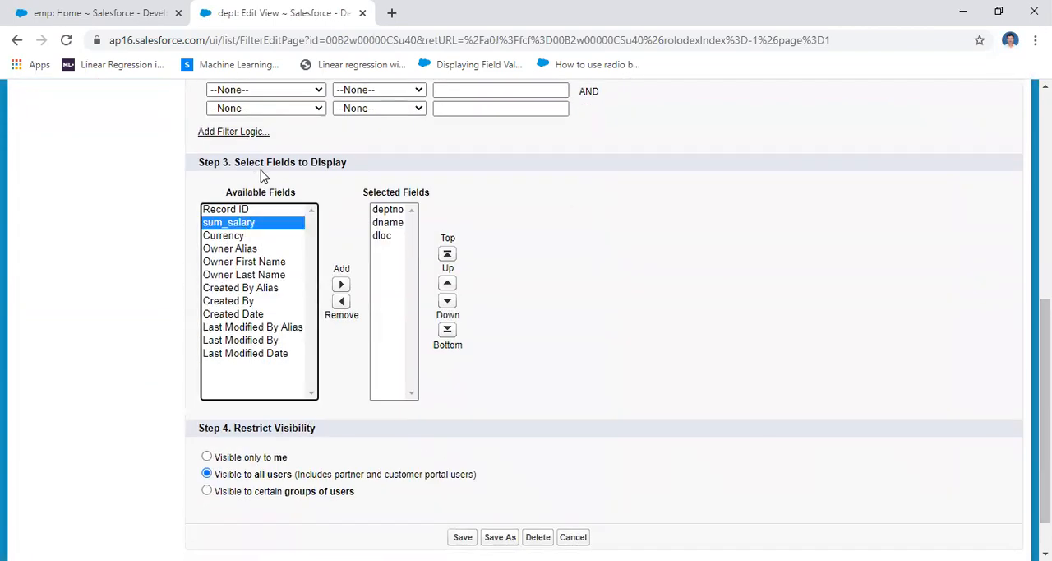
{"action": "left_click", "coordinate": [341, 285]}
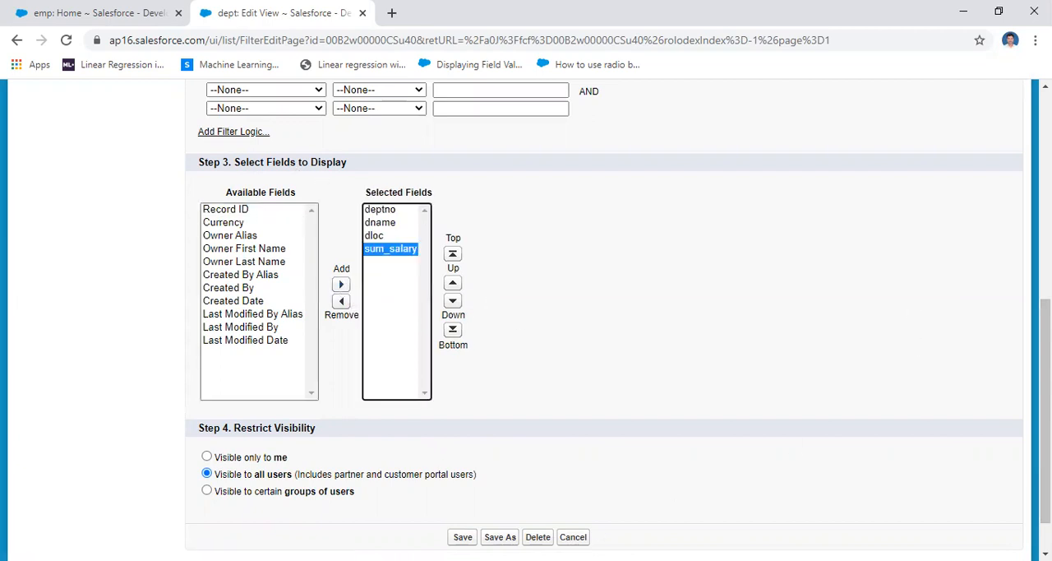
{"action": "left_click", "coordinate": [462, 537]}
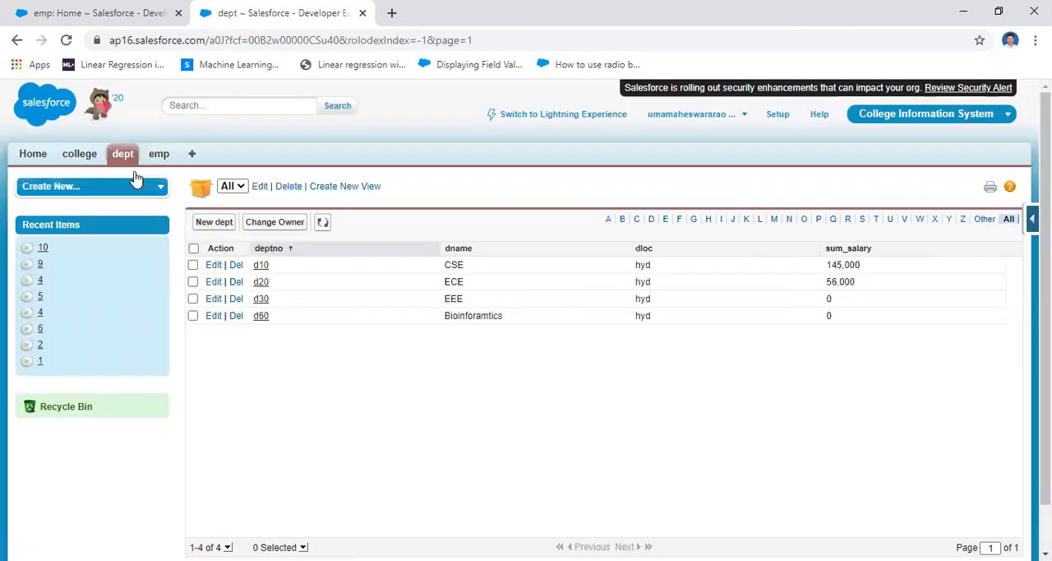
Reload the full dept list and open all emp records in a separate browser tab for comparison
{"action": "left_click", "coordinate": [123, 159]}
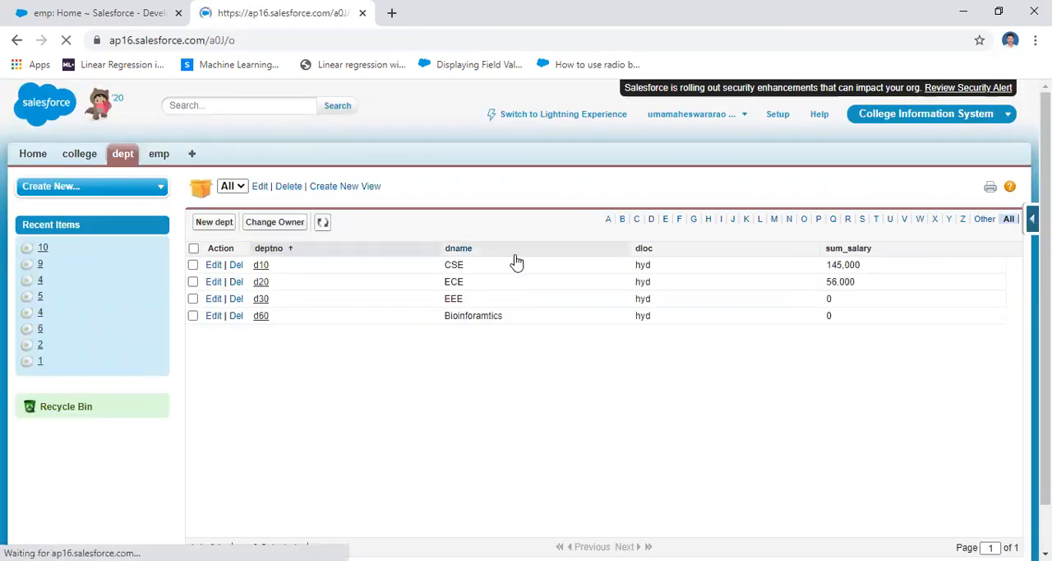
{"action": "left_click", "coordinate": [264, 232]}
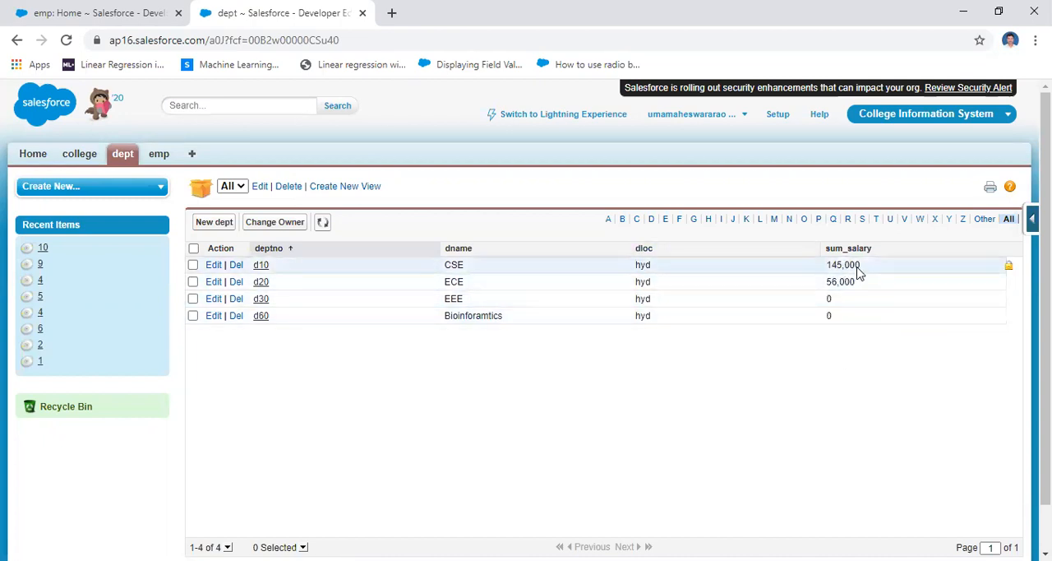
{"action": "right_click", "coordinate": [162, 158]}
{"action": "left_click", "coordinate": [197, 167]}
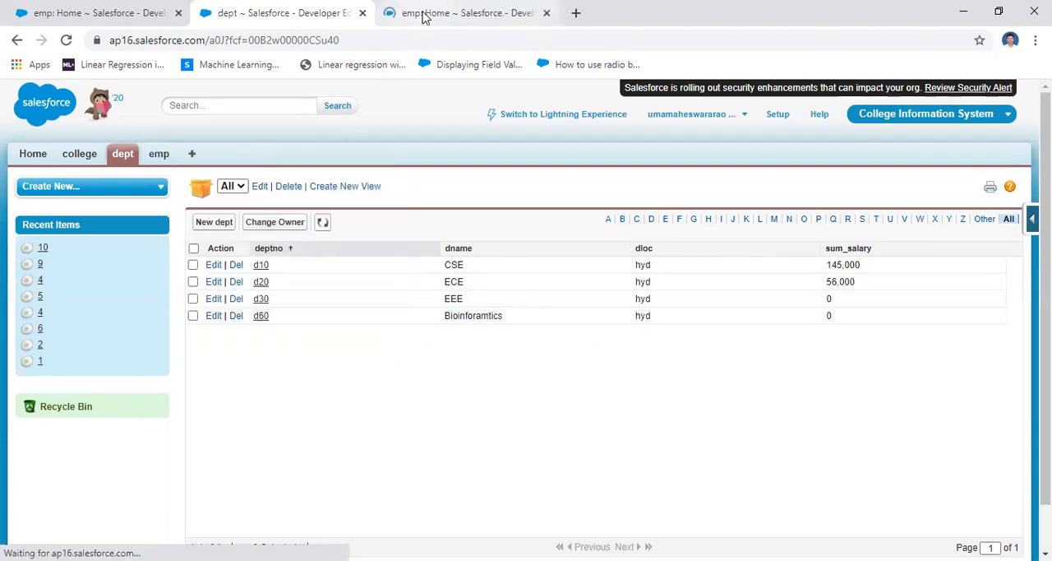
{"action": "left_click", "coordinate": [424, 17]}
{"action": "left_click", "coordinate": [263, 233]}
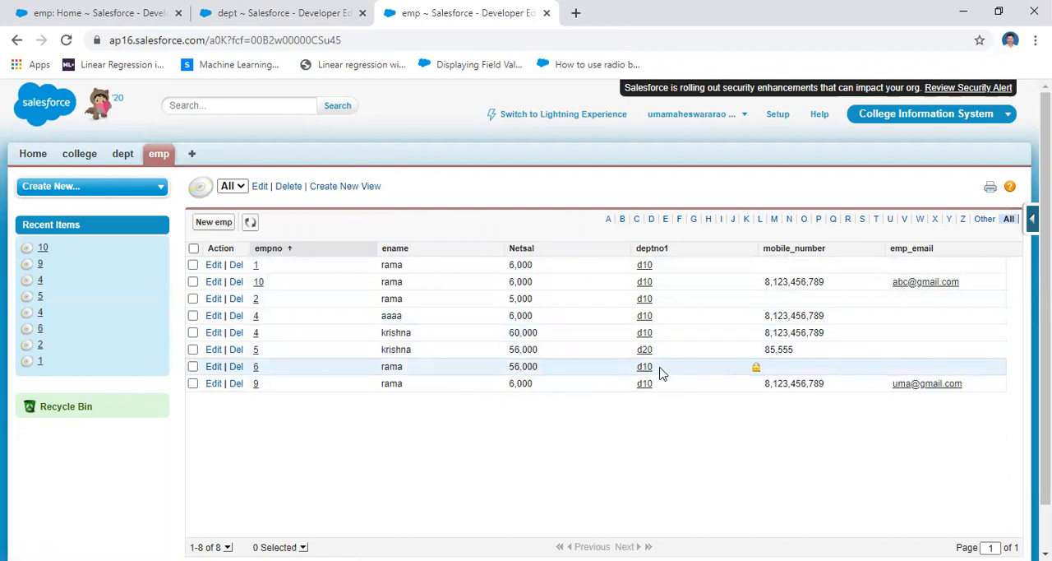
Mark every emp record that belongs to department d10 in the emp list
{"action": "left_click", "coordinate": [192, 265]}
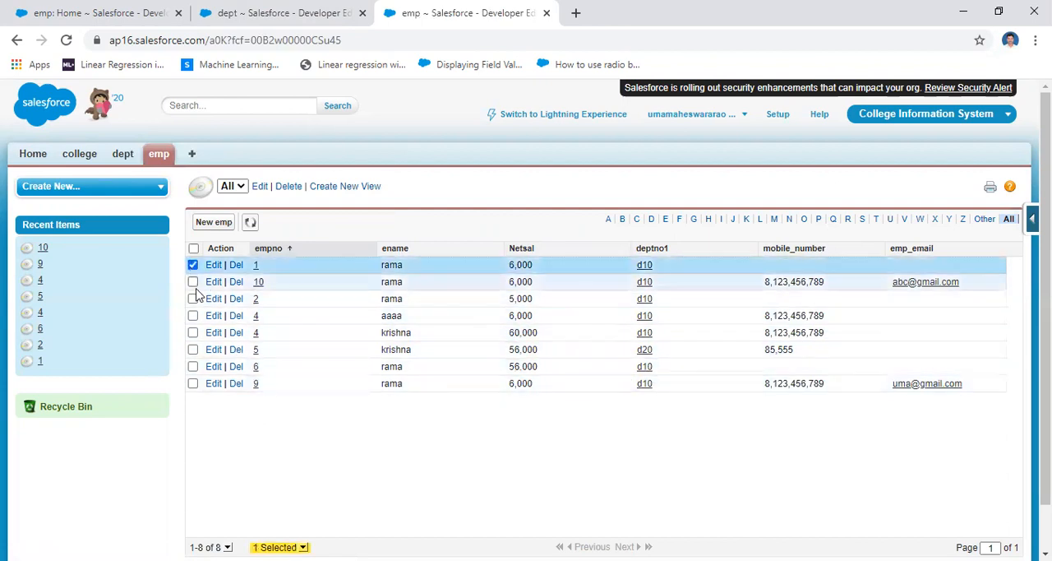
{"action": "left_click", "coordinate": [193, 282]}
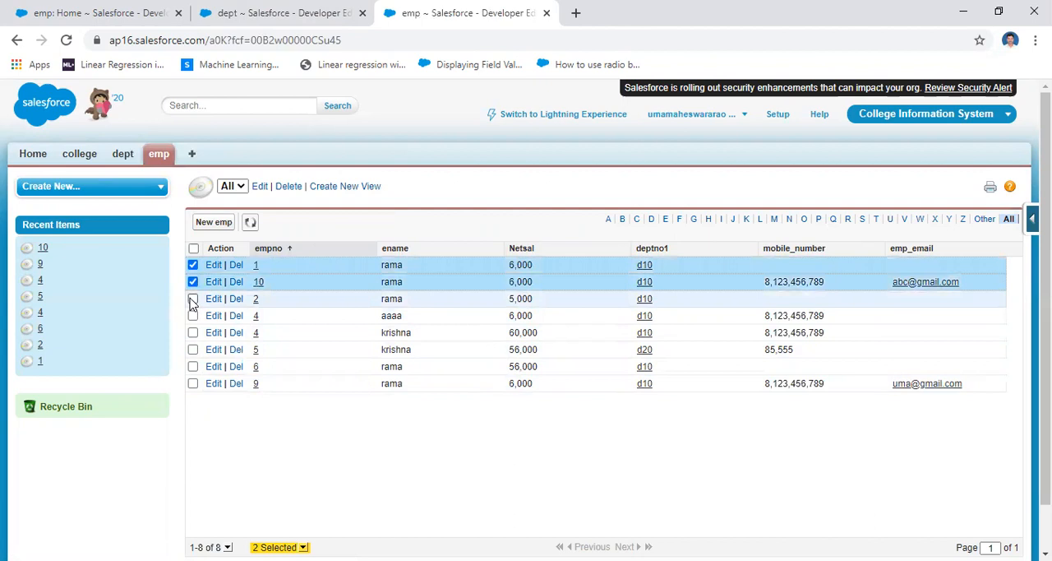
{"action": "left_click", "coordinate": [192, 299]}
{"action": "left_click", "coordinate": [192, 315]}
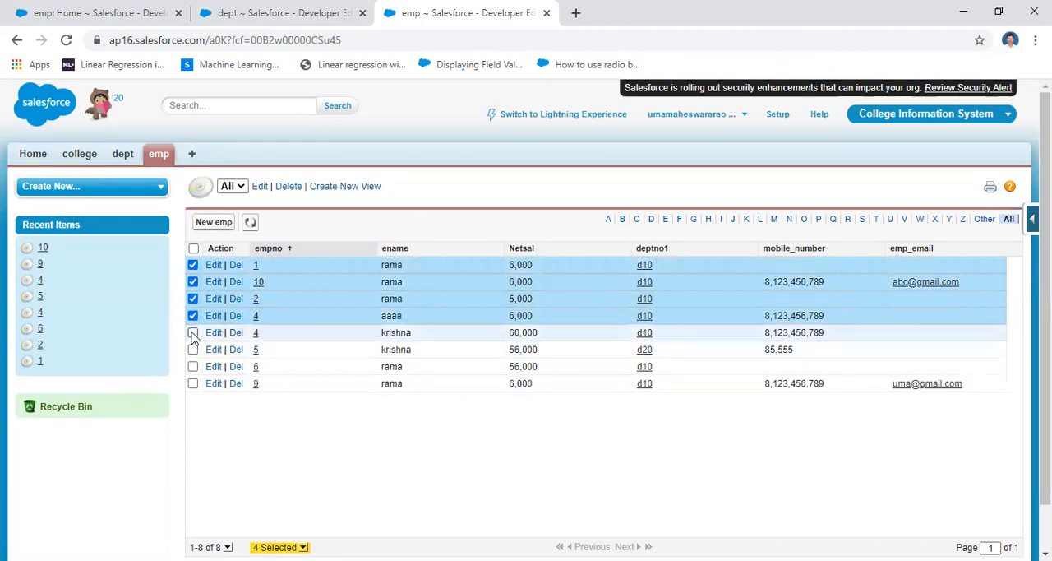
{"action": "left_click", "coordinate": [193, 333]}
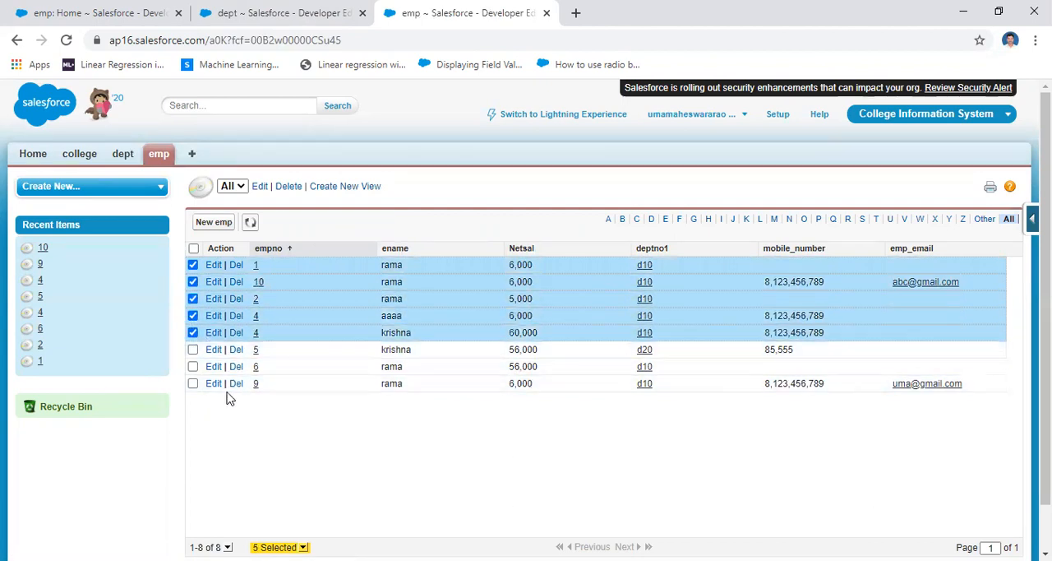
{"action": "left_click", "coordinate": [193, 366]}
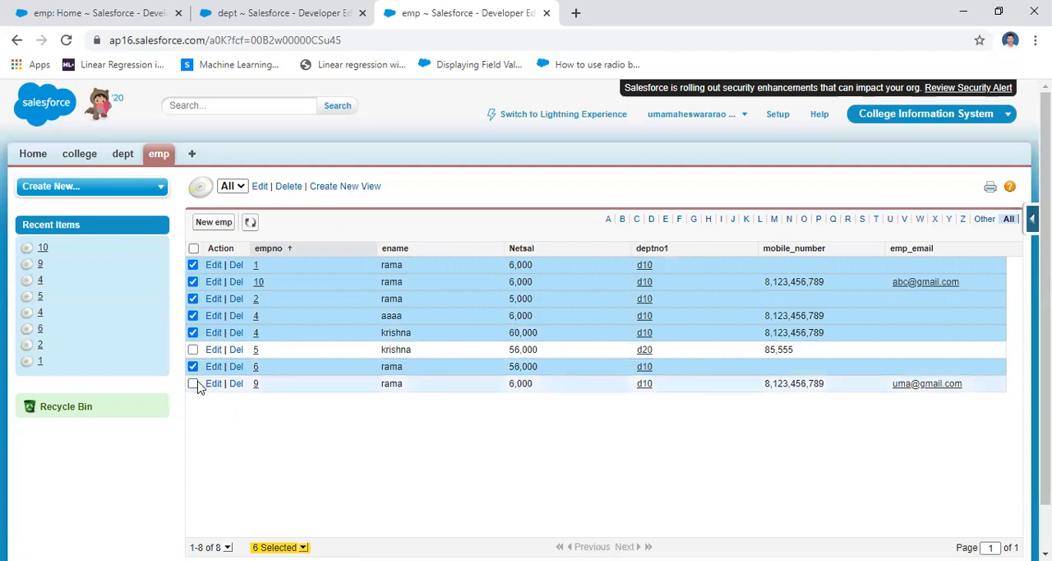
{"action": "left_click", "coordinate": [192, 383]}
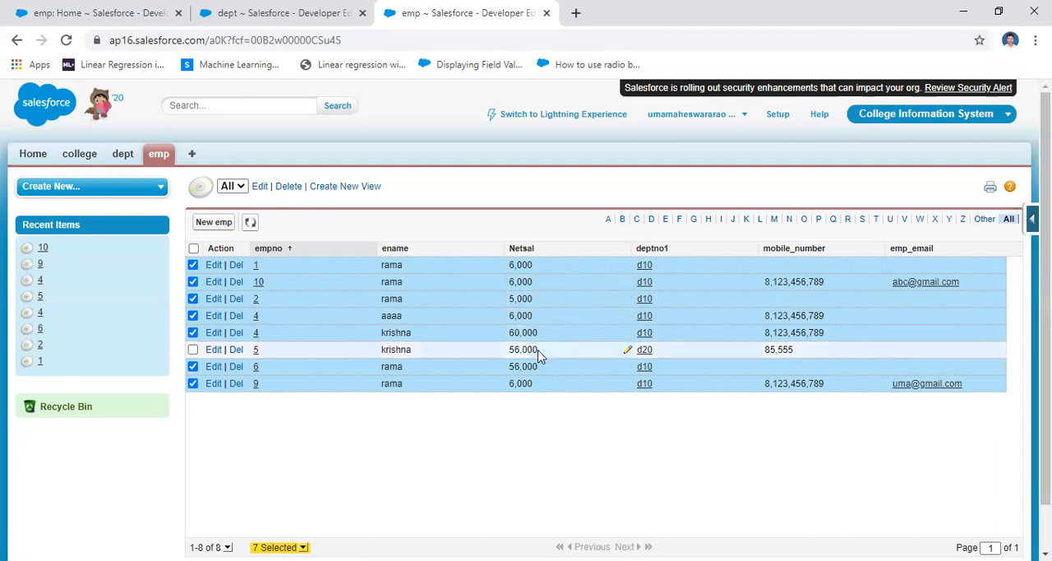
Compare the sum_salary of dept d10 with the marked emp records' Netsal values, and close the extra emp page
{"action": "left_click", "coordinate": [360, 22]}
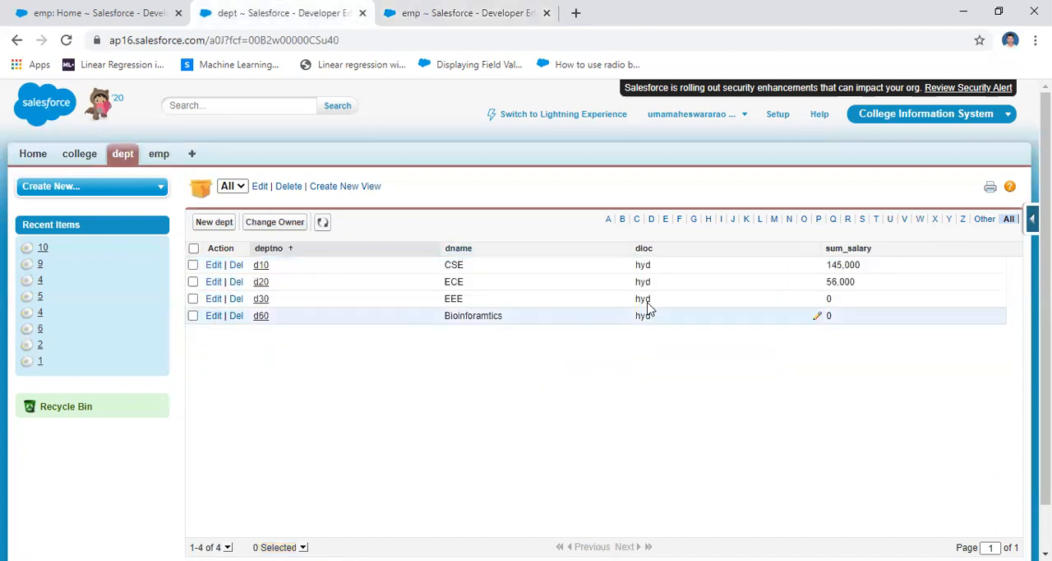
{"action": "left_click_drag", "start_coordinate": [861, 264], "coordinate": [819, 265]}
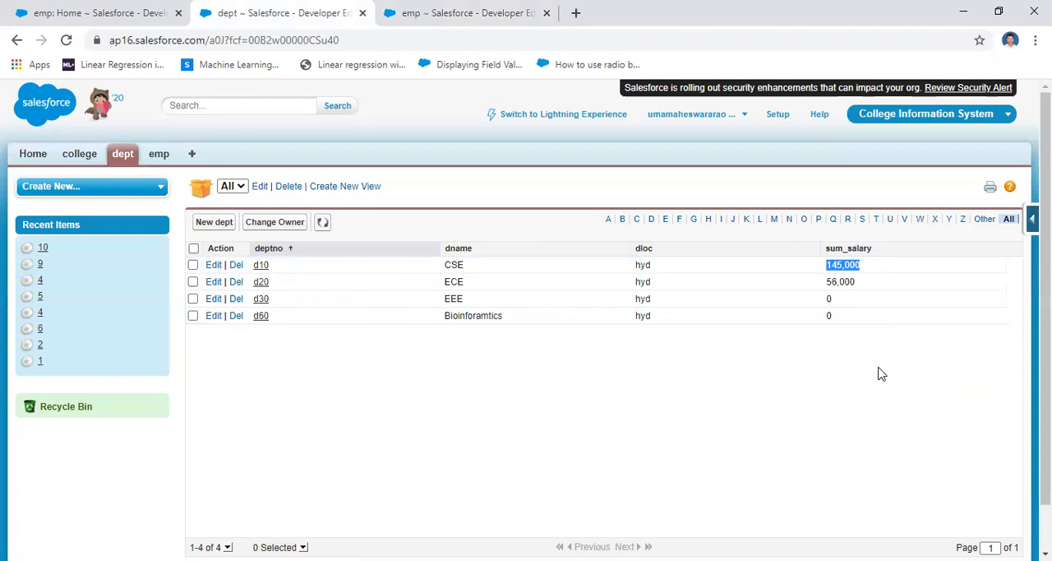
{"action": "left_click", "coordinate": [473, 13]}
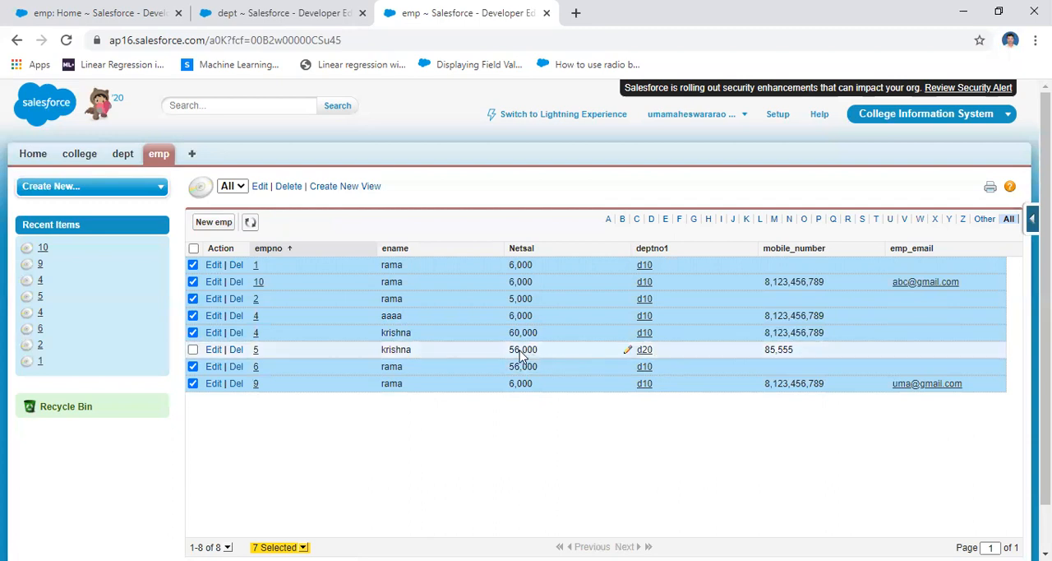
{"action": "left_click", "coordinate": [158, 155]}
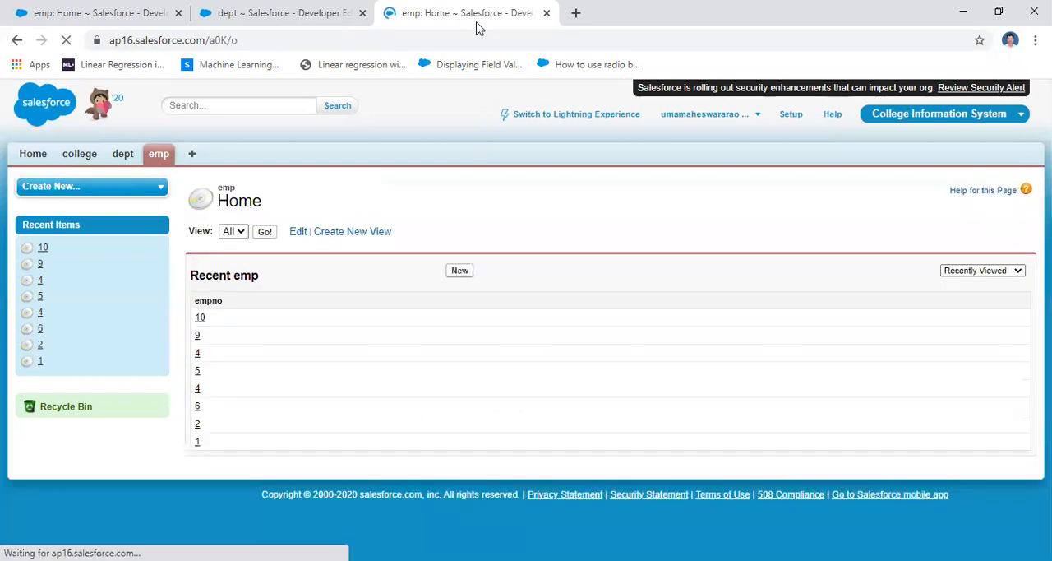
{"action": "left_click_drag", "start_coordinate": [479, 29], "coordinate": [361, 19]}
{"action": "left_click", "coordinate": [362, 14]}
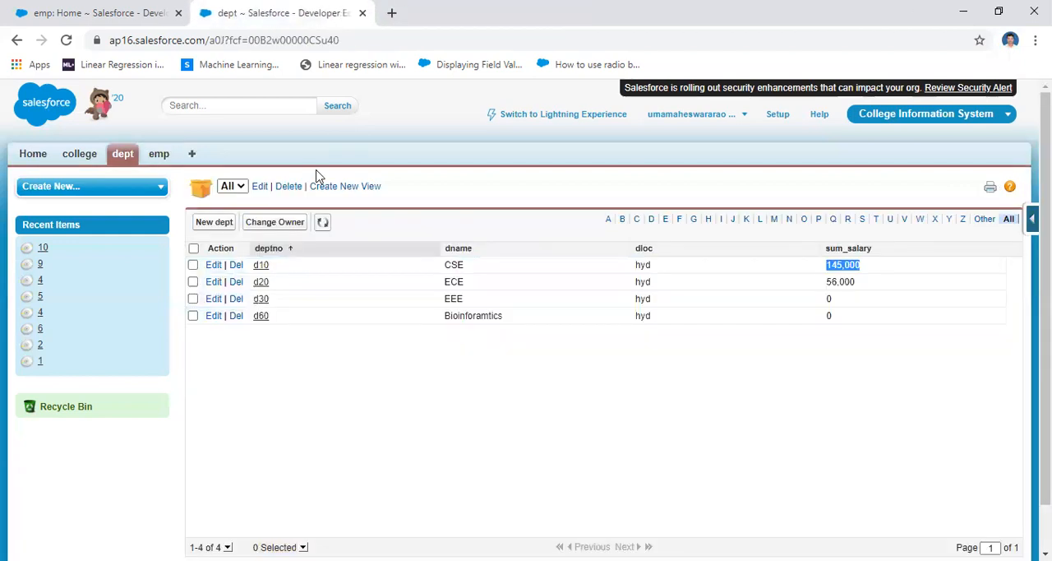
Start a new emp record with empno 20, fill in the employee's name, and set Netsal to 90000
{"action": "left_click", "coordinate": [155, 156]}
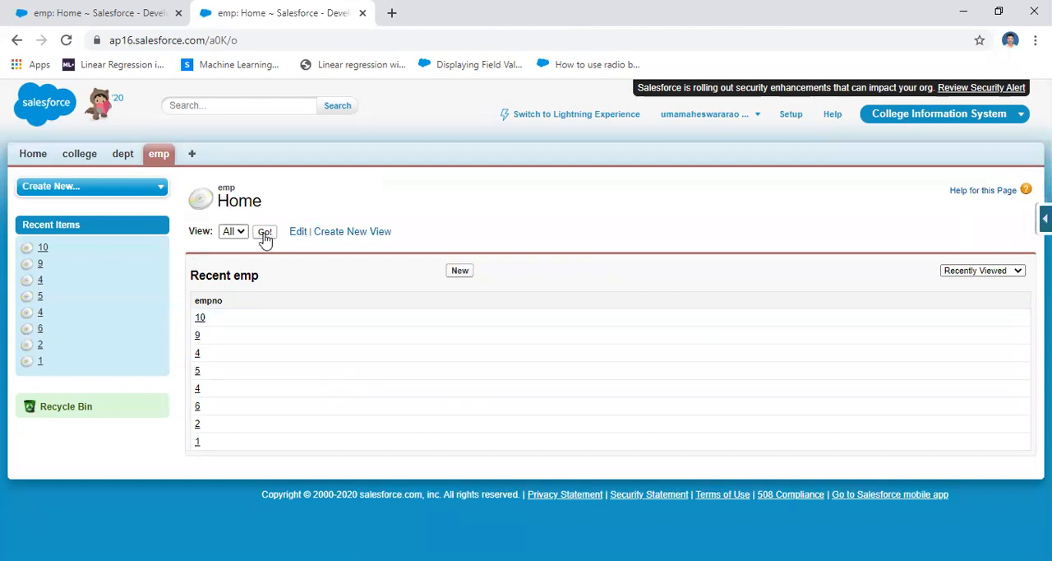
{"action": "left_click", "coordinate": [459, 271]}
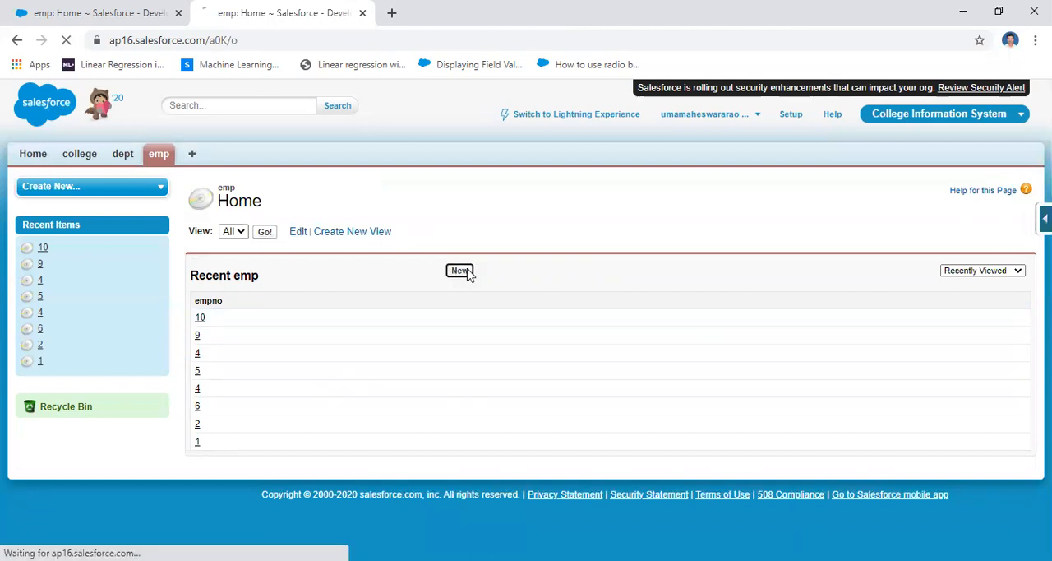
{"action": "left_click", "coordinate": [400, 291]}
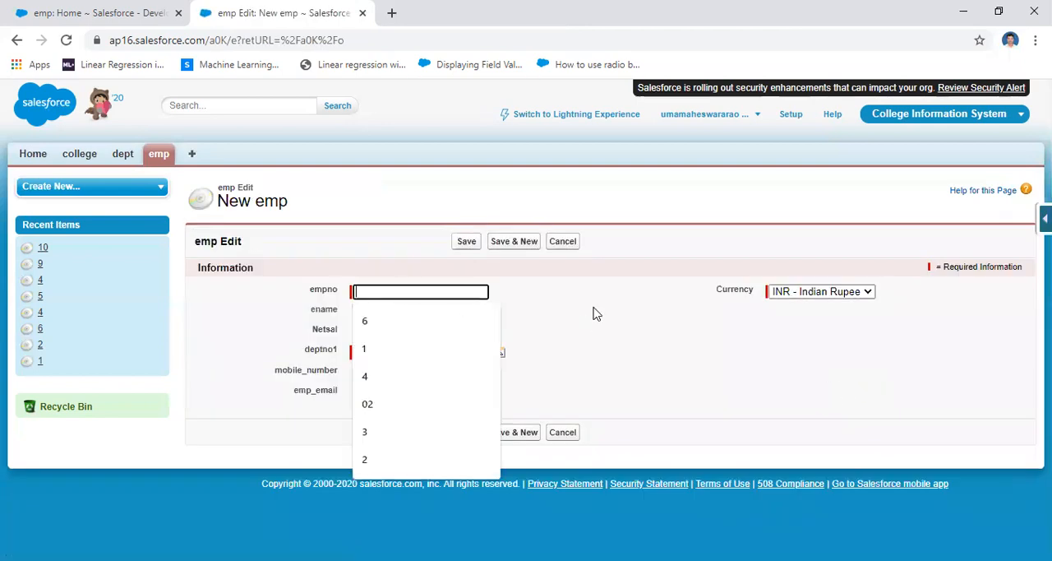
{"action": "type", "text": "20"}
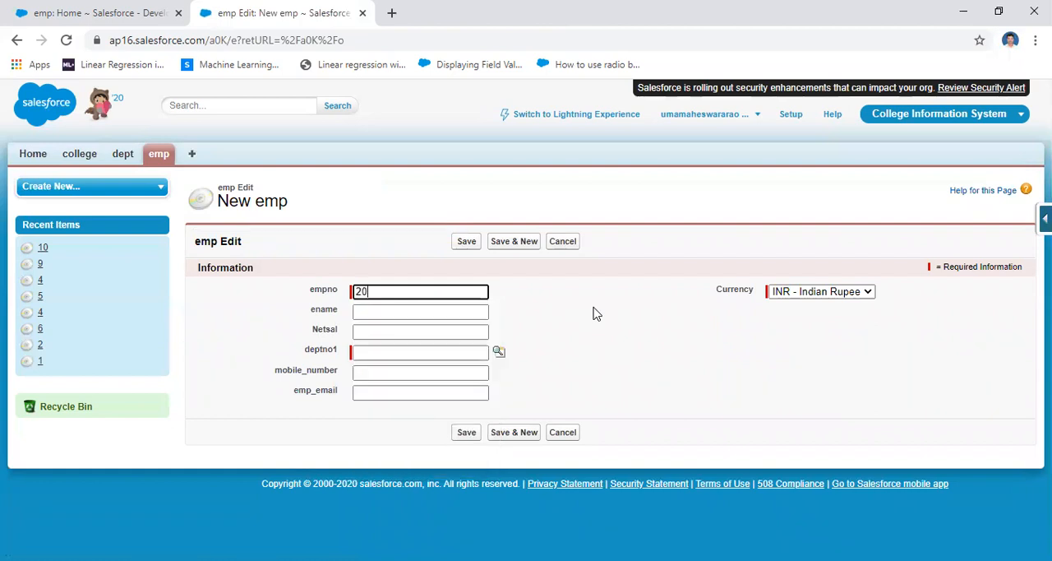
{"action": "left_click", "coordinate": [422, 312]}
{"action": "left_click", "coordinate": [414, 345]}
{"action": "left_click", "coordinate": [411, 333]}
{"action": "left_click", "coordinate": [408, 360]}
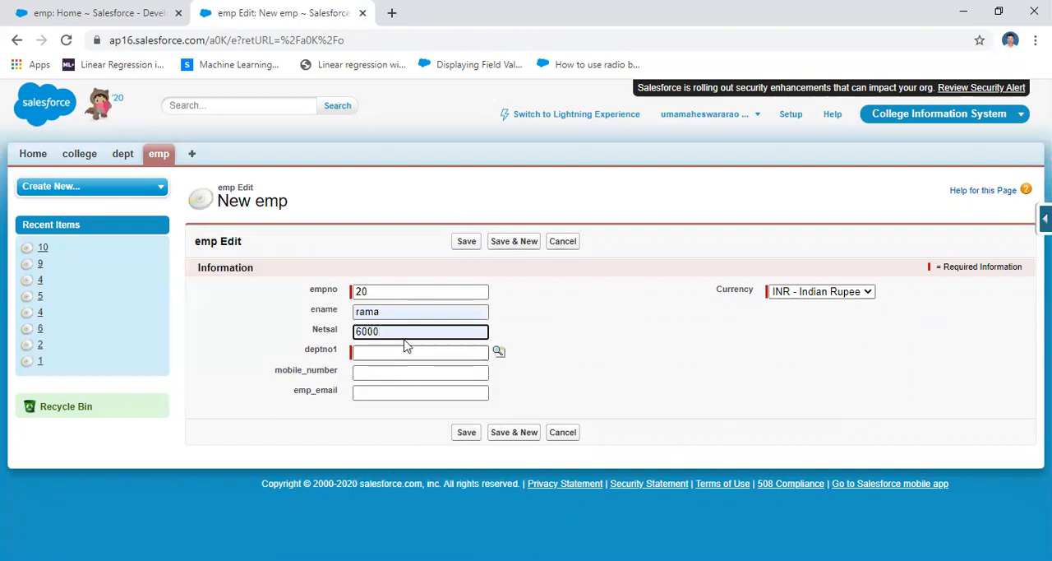
{"action": "left_click_drag", "start_coordinate": [404, 333], "coordinate": [282, 333]}
{"action": "key", "text": "BackSpace"}
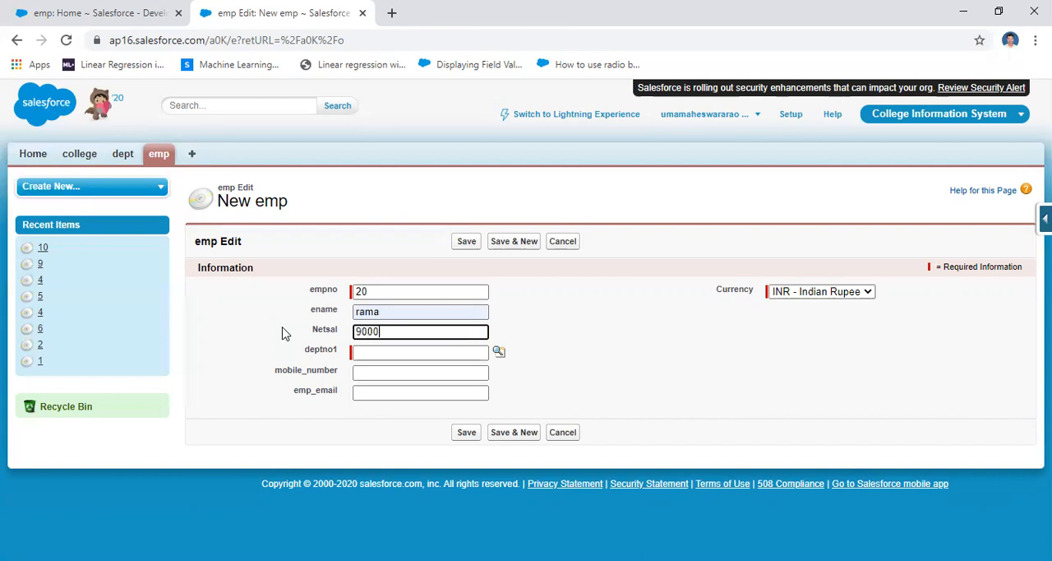
Assign the new emp record to department d20, fill in the mobile number and e-mail, and save it
{"action": "left_click", "coordinate": [499, 353]}
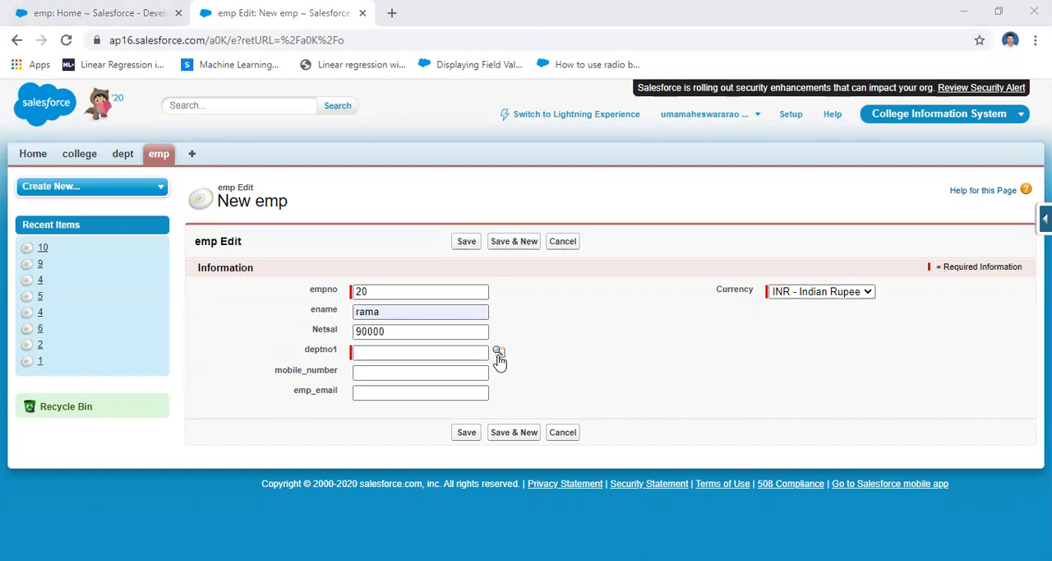
{"action": "left_click", "coordinate": [388, 372]}
{"action": "left_click", "coordinate": [390, 392]}
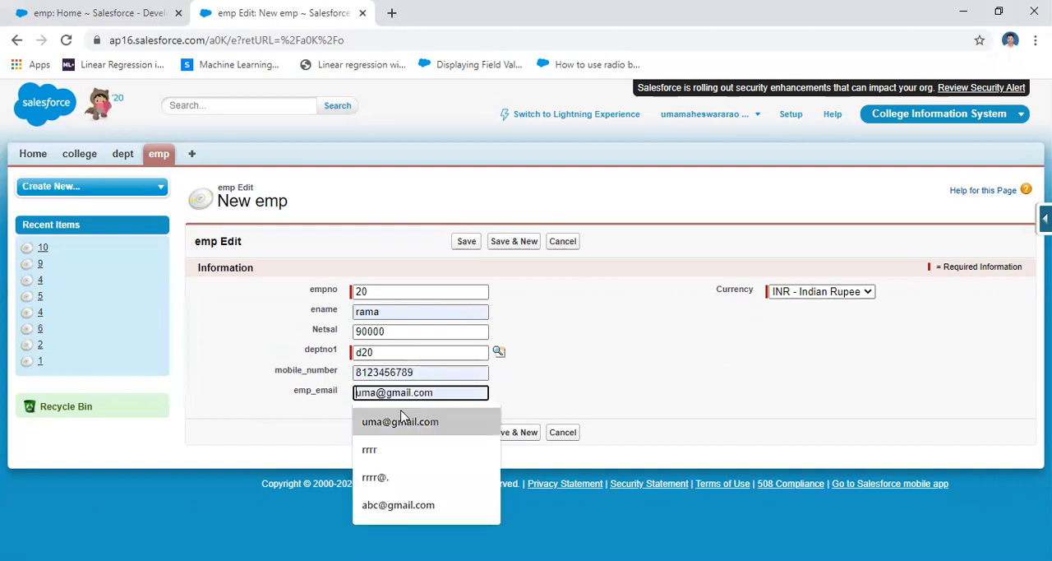
{"action": "left_click", "coordinate": [401, 421]}
{"action": "left_click", "coordinate": [466, 433]}
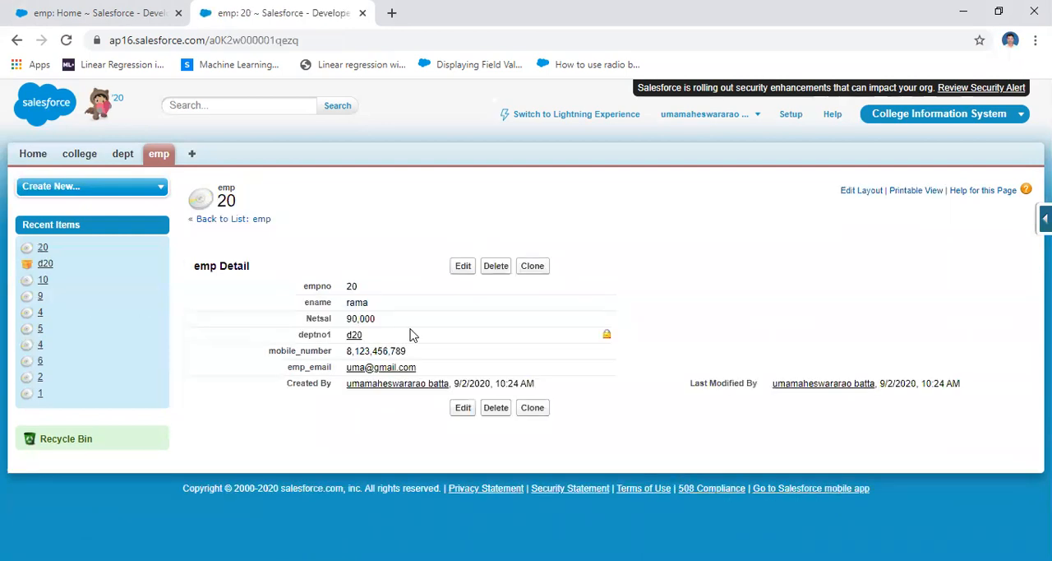
Start another new emp record and set its empno to 11
{"action": "left_click", "coordinate": [159, 155]}
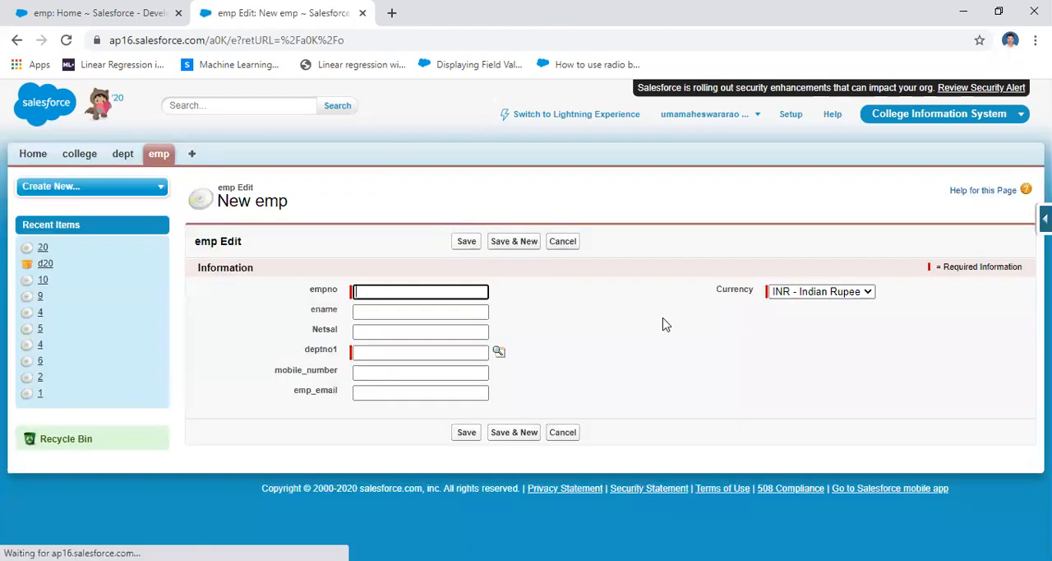
{"action": "left_click", "coordinate": [434, 293]}
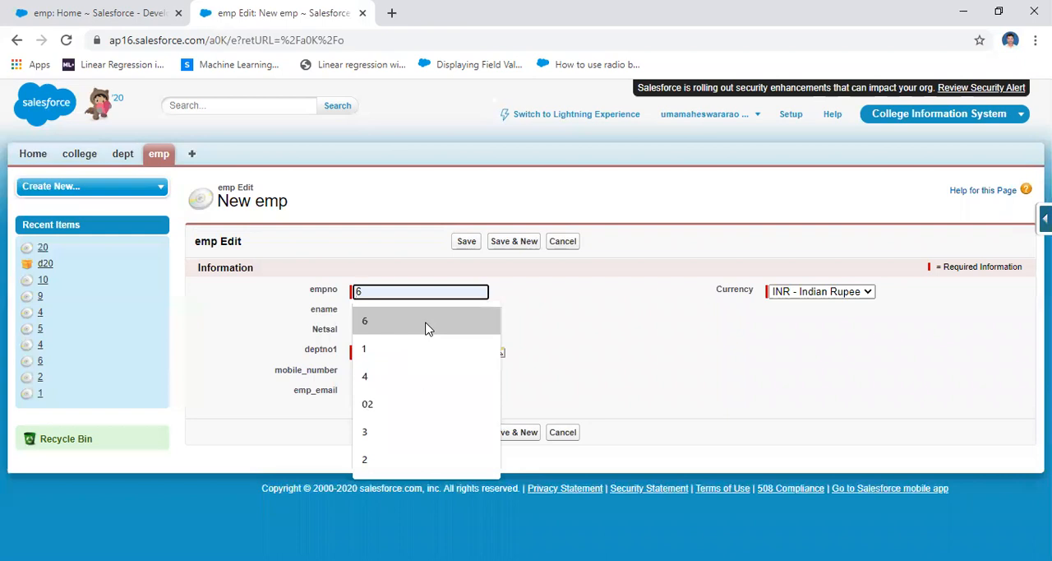
{"action": "left_click", "coordinate": [416, 352]}
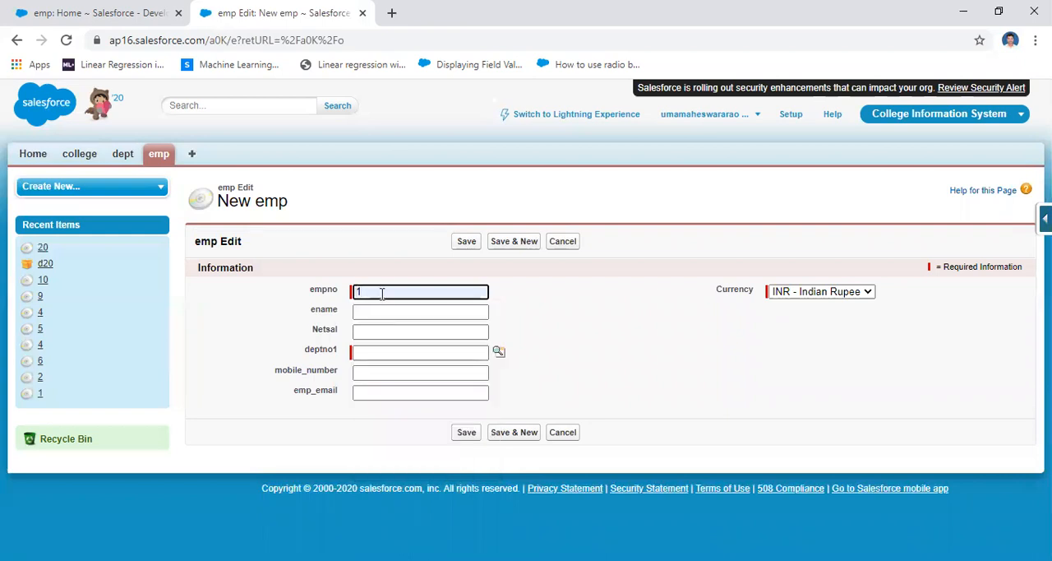
{"action": "left_click", "coordinate": [382, 293]}
{"action": "type", "text": "0"}
{"action": "key", "text": "BackSpace"}
{"action": "type", "text": "1"}
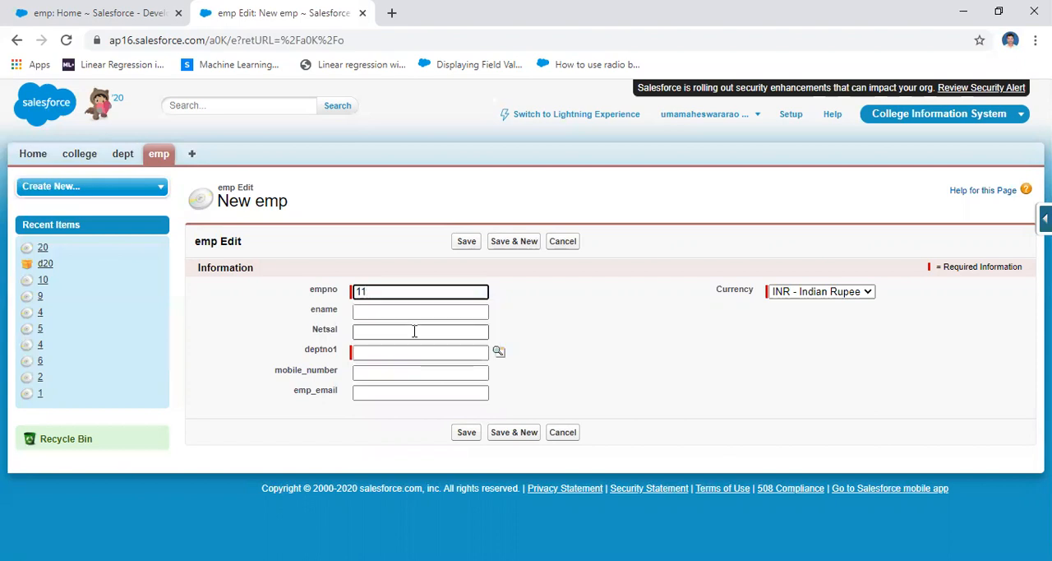
Fill in the employee's name, set Netsal to 80000, and assign the record to department d30
{"action": "left_click", "coordinate": [386, 312]}
{"action": "left_click", "coordinate": [387, 370]}
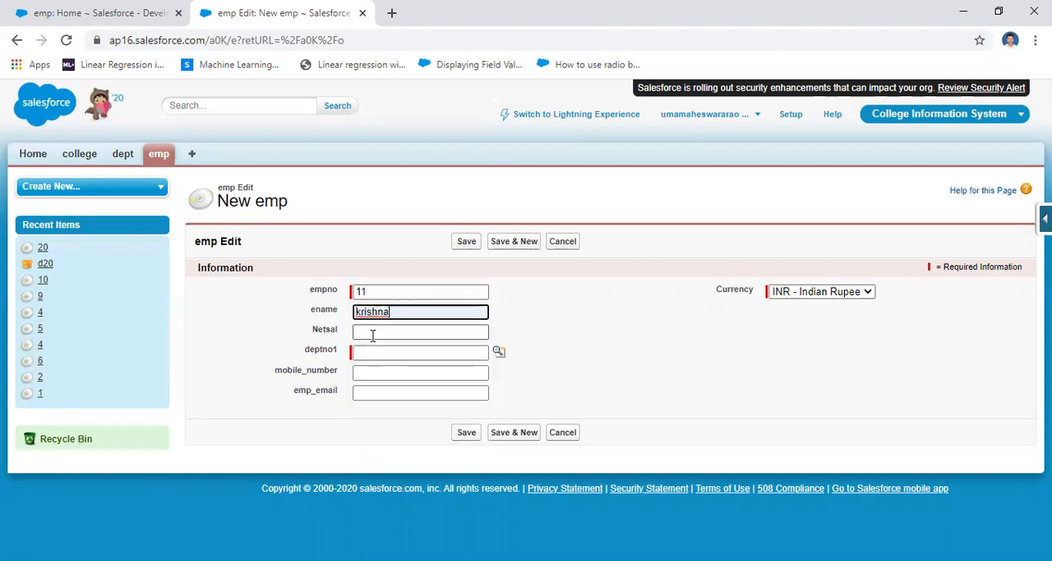
{"action": "left_click", "coordinate": [371, 332]}
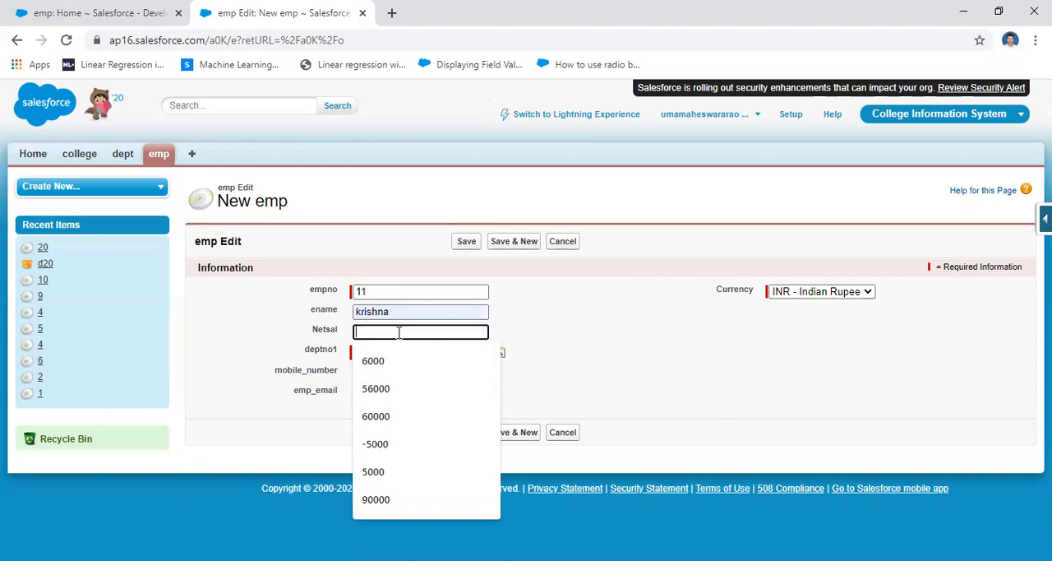
{"action": "type", "text": "80000"}
{"action": "left_click", "coordinate": [433, 354]}
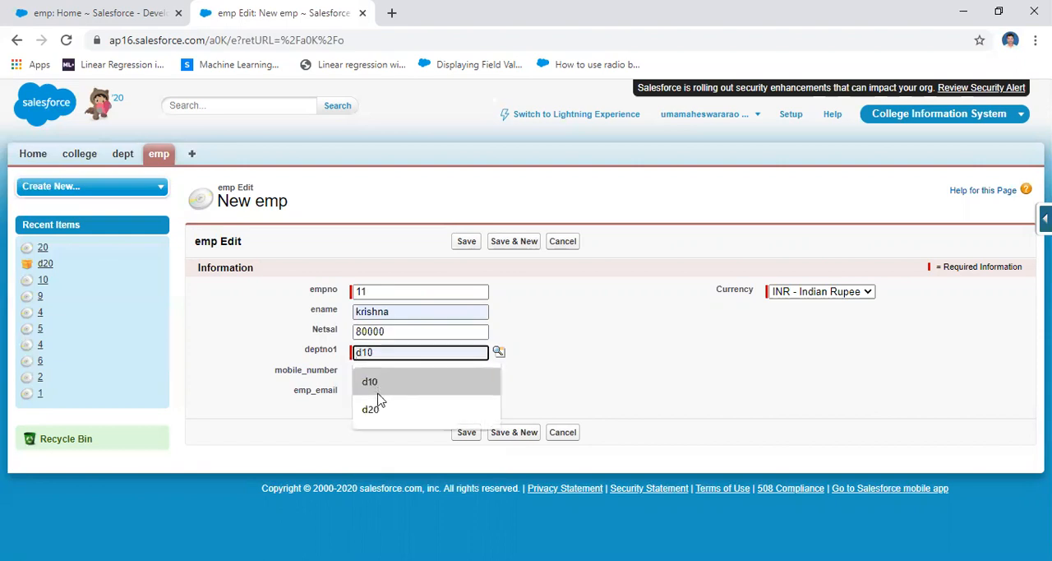
{"action": "left_click", "coordinate": [499, 351]}
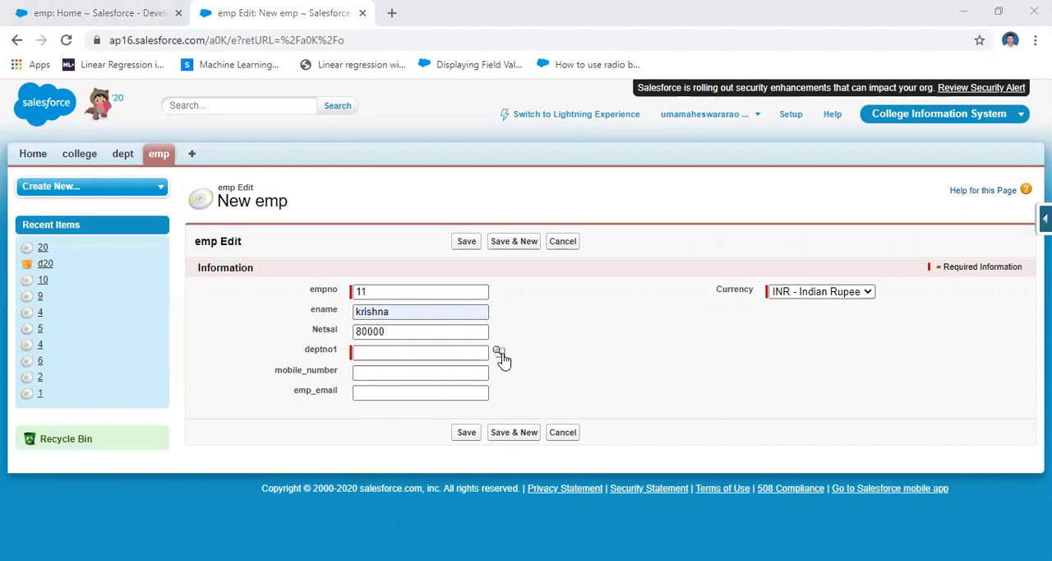
Fill in the employee's mobile number and e-mail, and save the new emp record
{"action": "left_click", "coordinate": [378, 373]}
{"action": "left_click", "coordinate": [388, 402]}
{"action": "left_click", "coordinate": [387, 392]}
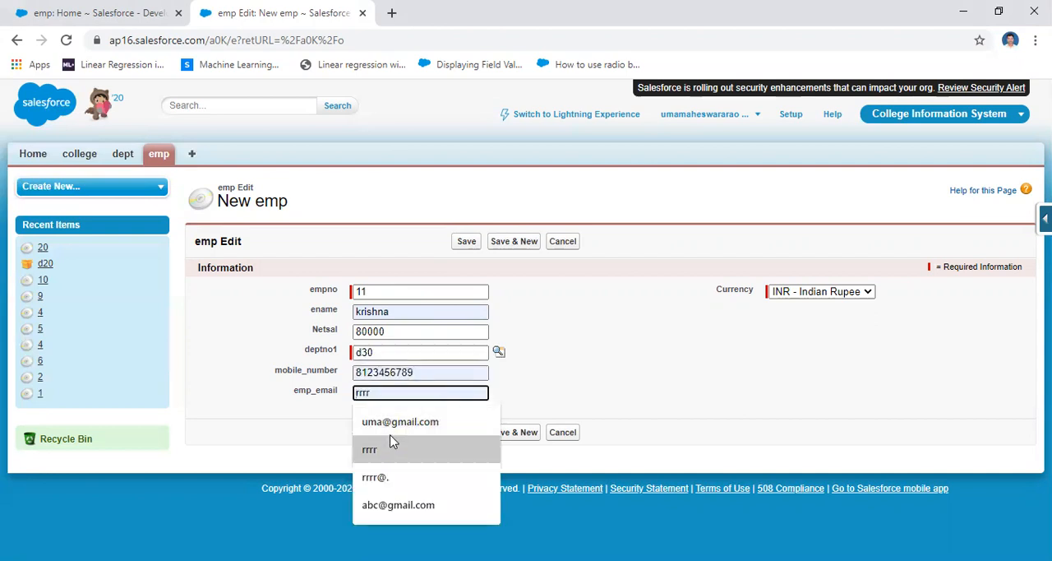
{"action": "left_click", "coordinate": [388, 422]}
{"action": "left_click", "coordinate": [467, 434]}
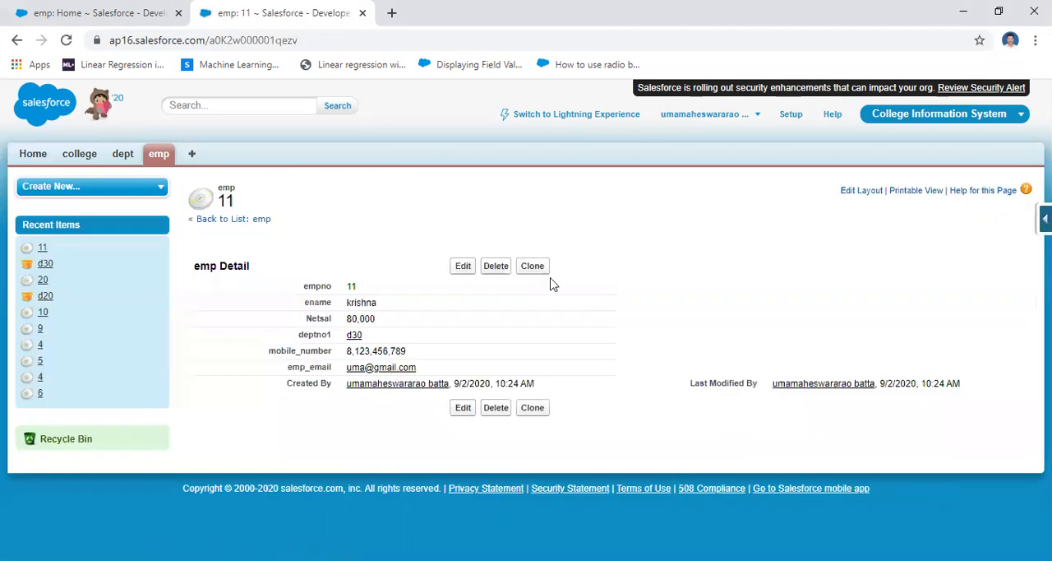
Show all dept records with their sum_salary values, and show all emp records in a separate browser page
{"action": "left_click", "coordinate": [123, 161]}
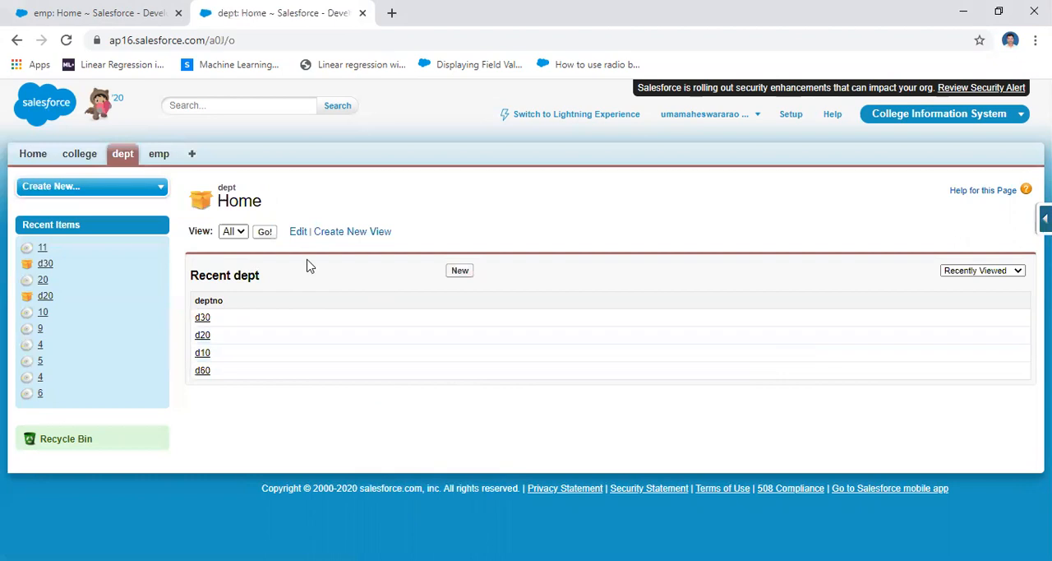
{"action": "left_click", "coordinate": [265, 231]}
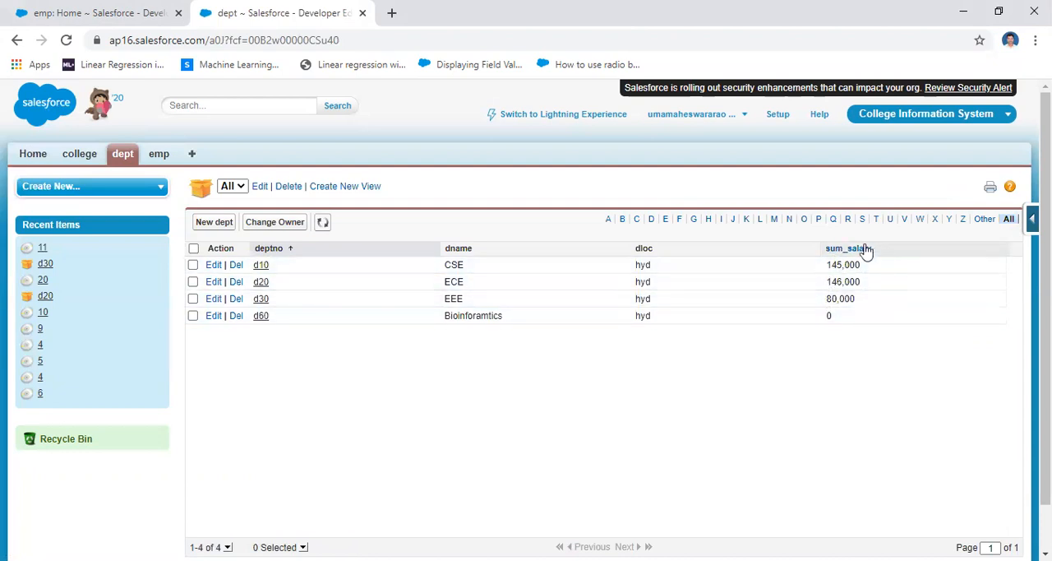
{"action": "right_click", "coordinate": [158, 155]}
{"action": "left_click", "coordinate": [207, 169]}
{"action": "left_click", "coordinate": [409, 13]}
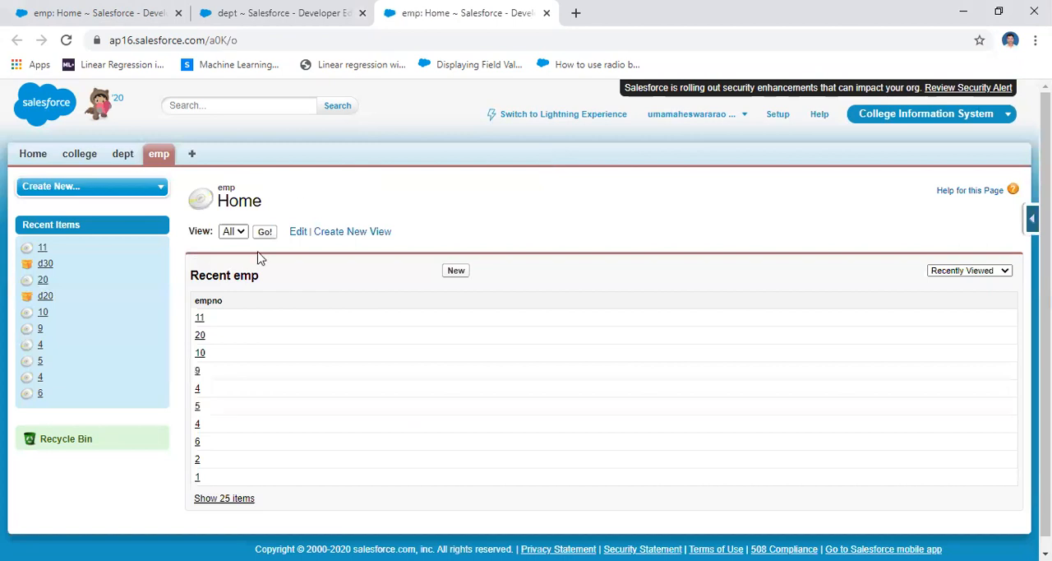
{"action": "left_click", "coordinate": [265, 234]}
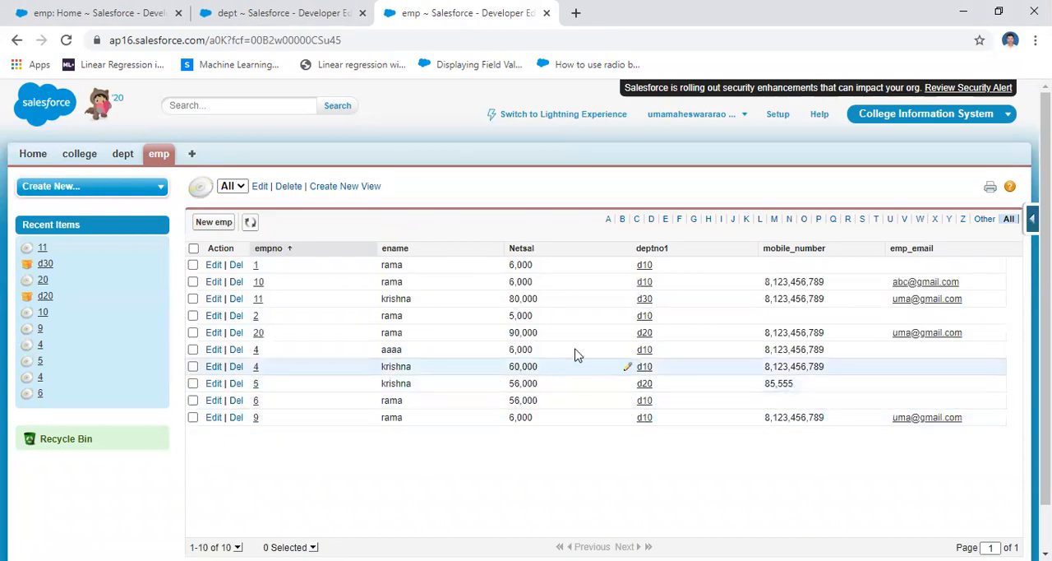
Mark emp record 11, compare its Netsal with the sum_salary of dept d30, and return to the emp list
{"action": "left_click", "coordinate": [192, 299]}
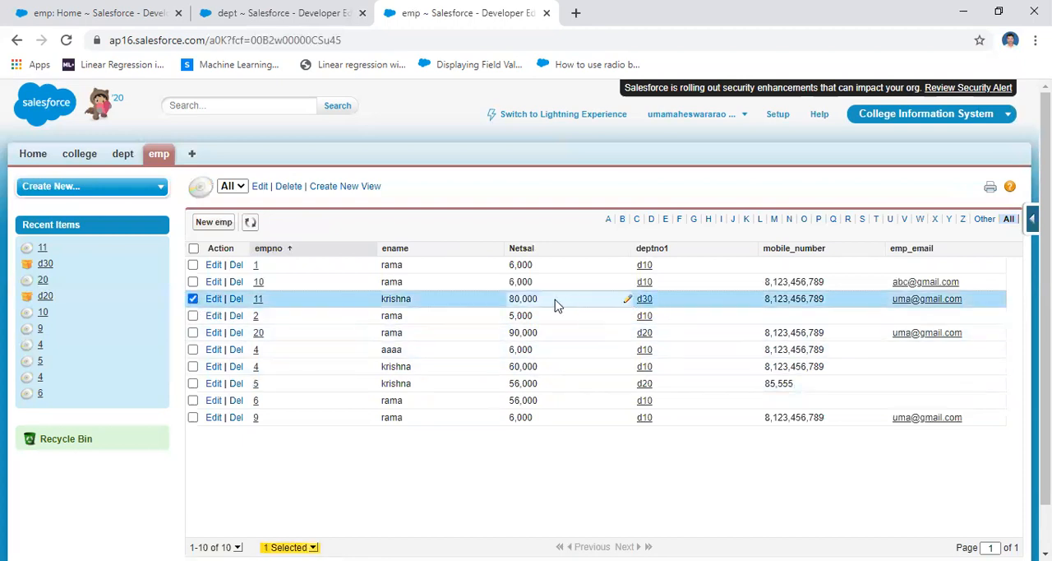
{"action": "left_click", "coordinate": [261, 12]}
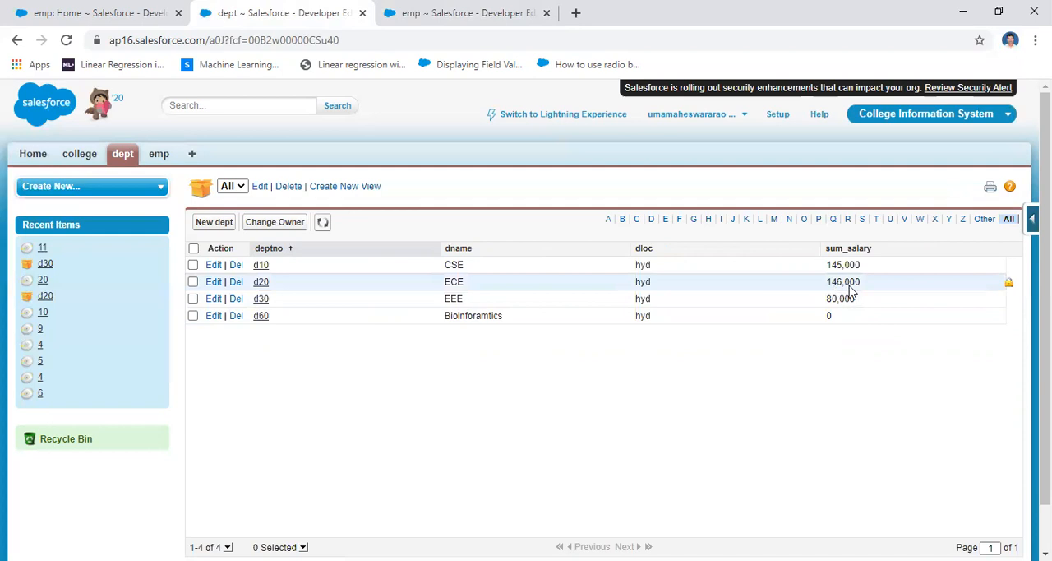
{"action": "left_click", "coordinate": [419, 12]}
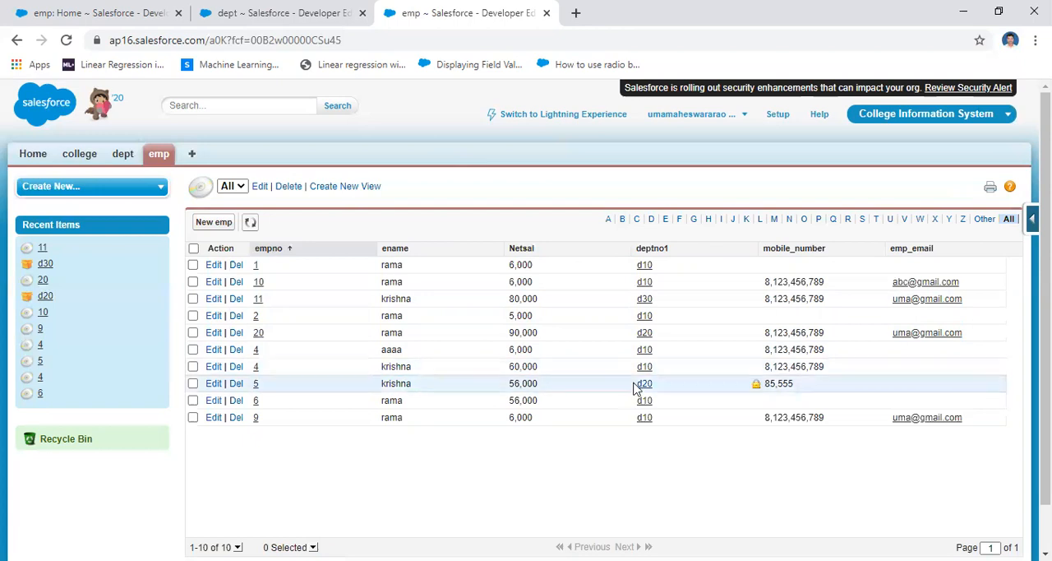
Mark both emp records of department d20, compare their Netsal values with d20's sum_salary, and close the extra emp page
{"action": "left_click", "coordinate": [193, 383]}
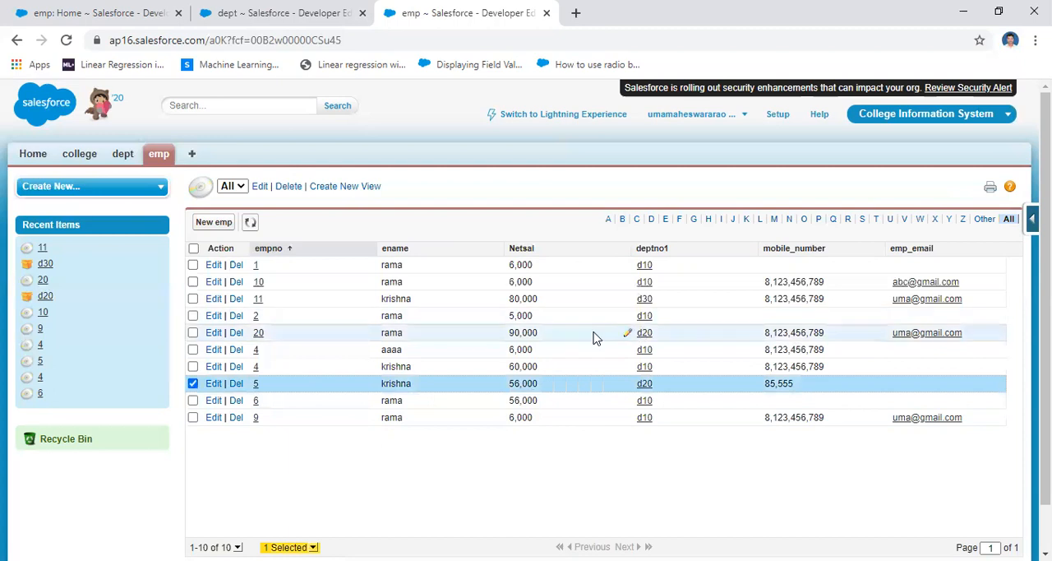
{"action": "left_click", "coordinate": [193, 332]}
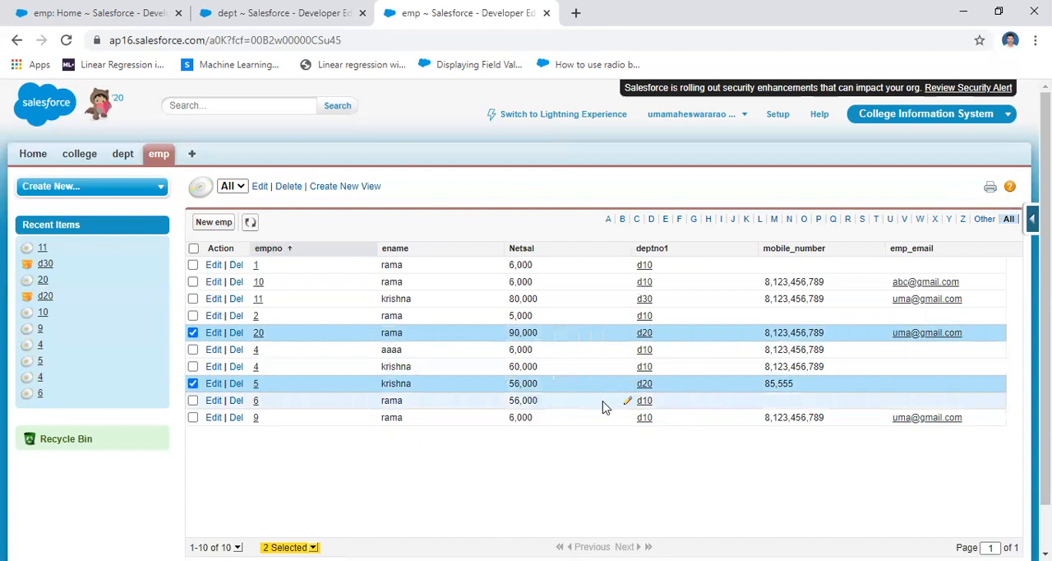
{"action": "left_click", "coordinate": [270, 13]}
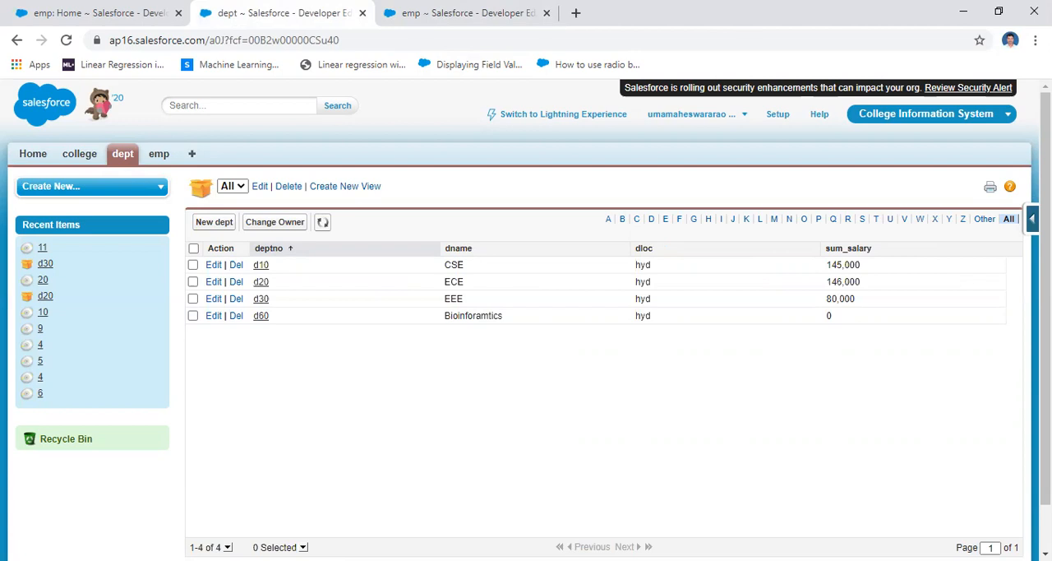
{"action": "left_click_drag", "start_coordinate": [428, 18], "coordinate": [366, 23]}
{"action": "left_click", "coordinate": [363, 14]}
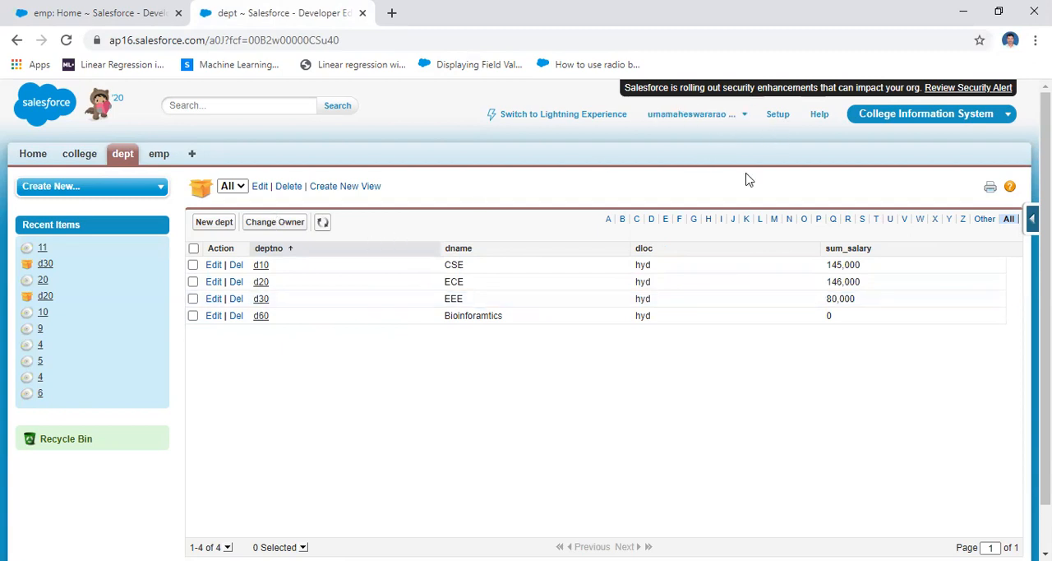
Open the definition of the dept custom object in Setup
{"action": "left_click", "coordinate": [123, 157]}
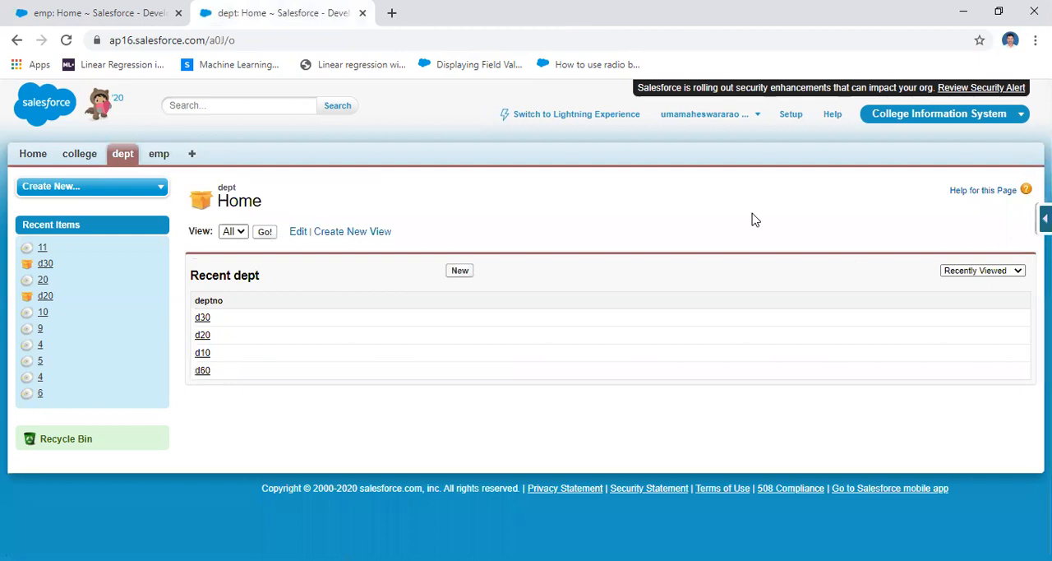
{"action": "left_click", "coordinate": [791, 119]}
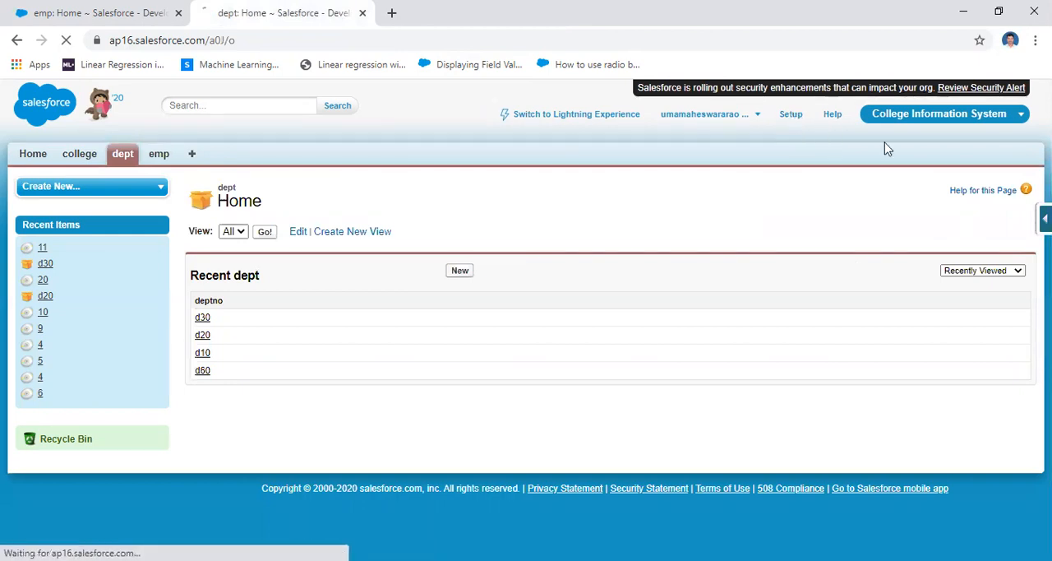
{"action": "scroll", "coordinate": [962, 169], "scroll_direction": "down", "scroll_amount": 7}
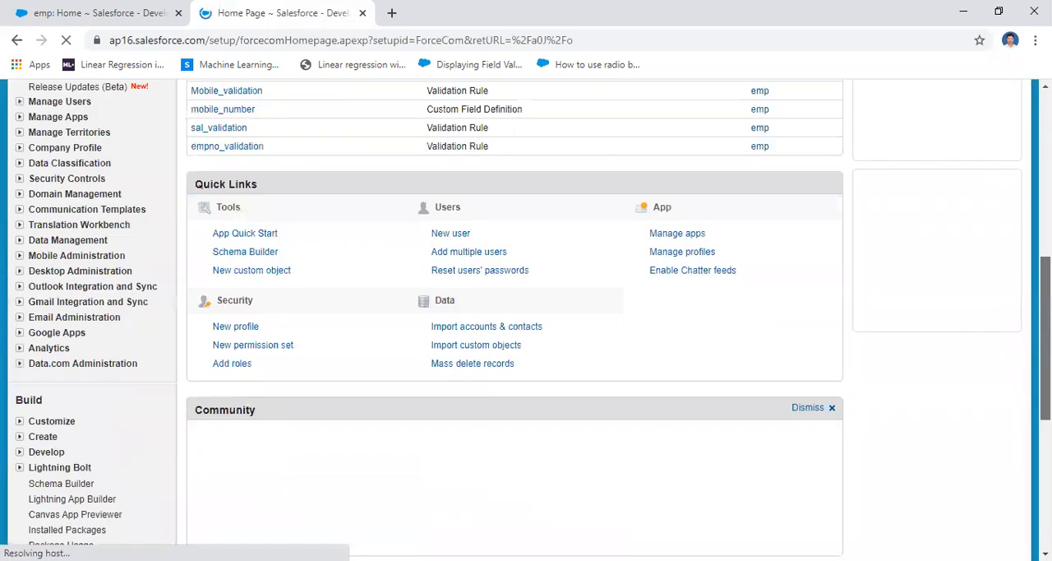
{"action": "left_click", "coordinate": [41, 313]}
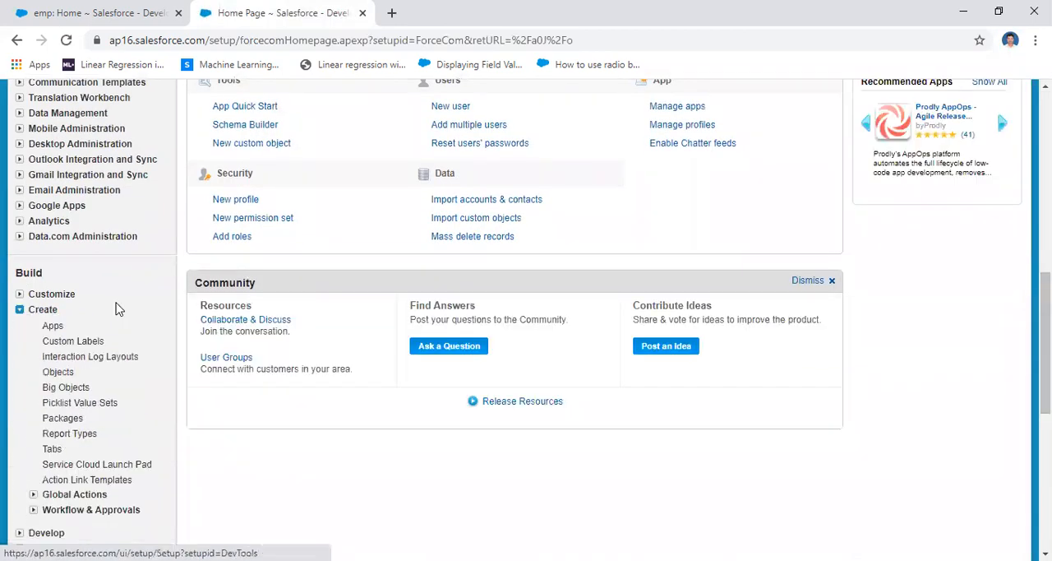
{"action": "left_click", "coordinate": [56, 373]}
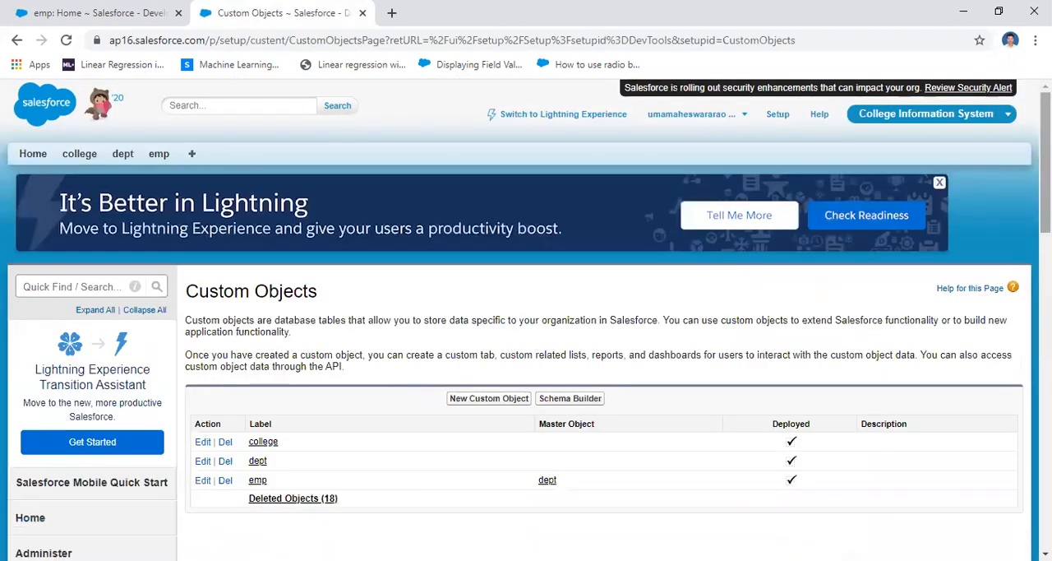
{"action": "scroll", "coordinate": [699, 259], "scroll_direction": "down", "scroll_amount": 4}
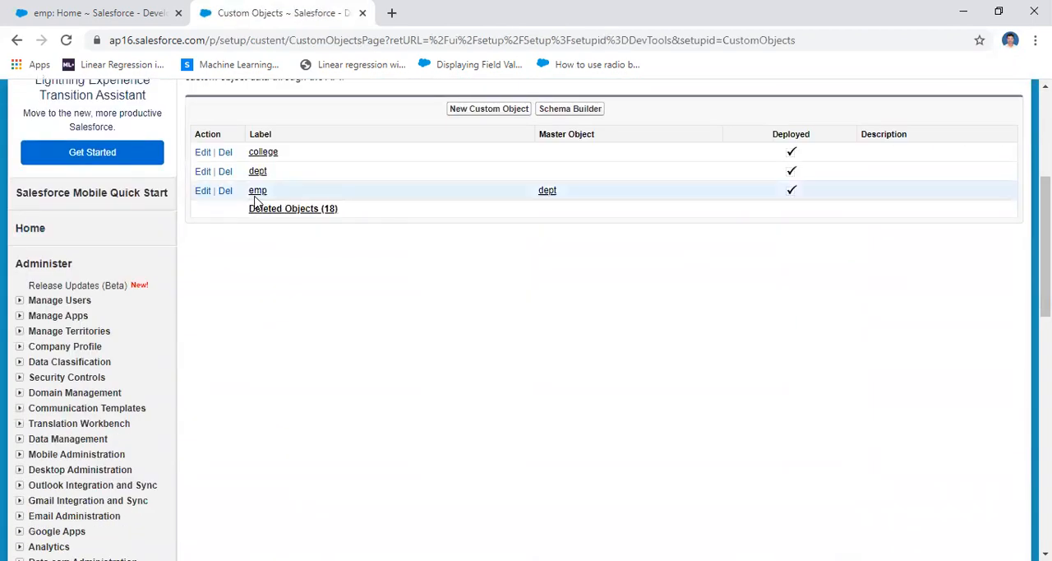
{"action": "left_click", "coordinate": [257, 171]}
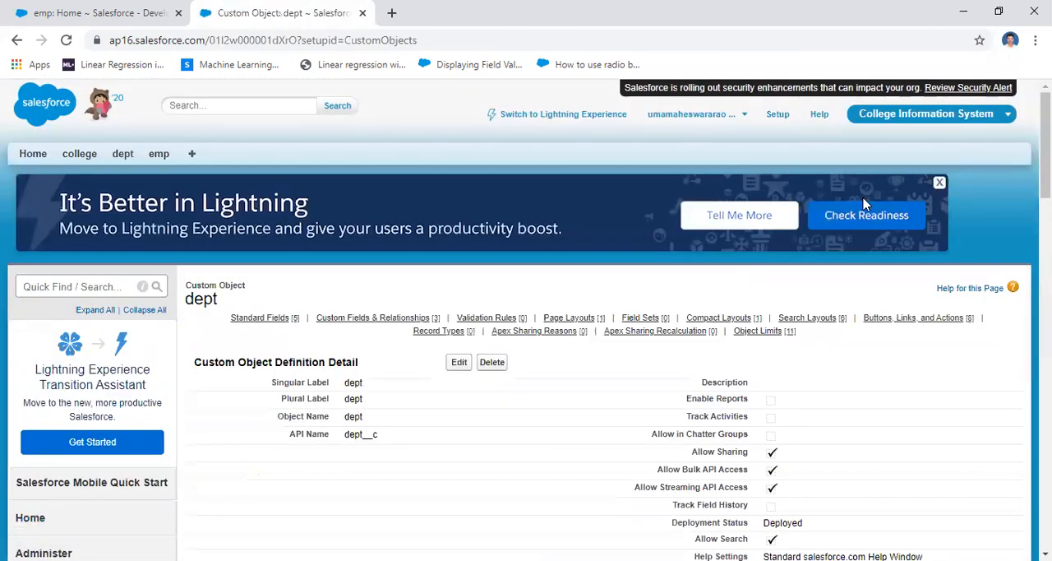
Start a new custom field on the dept object with Roll-Up Summary as its data type
{"action": "left_click_drag", "start_coordinate": [1046, 153], "coordinate": [1045, 280]}
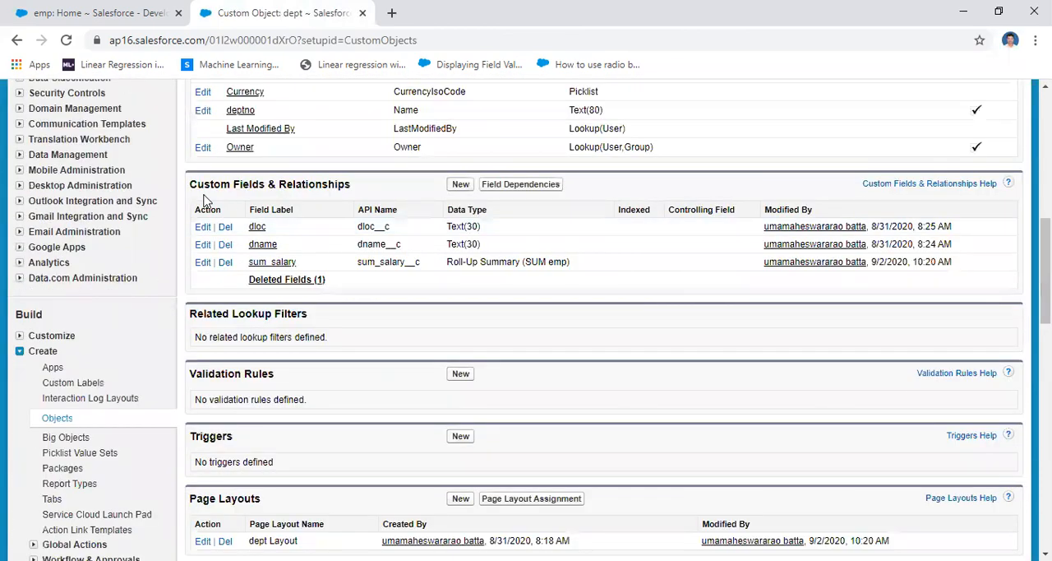
{"action": "left_click_drag", "start_coordinate": [191, 184], "coordinate": [348, 192]}
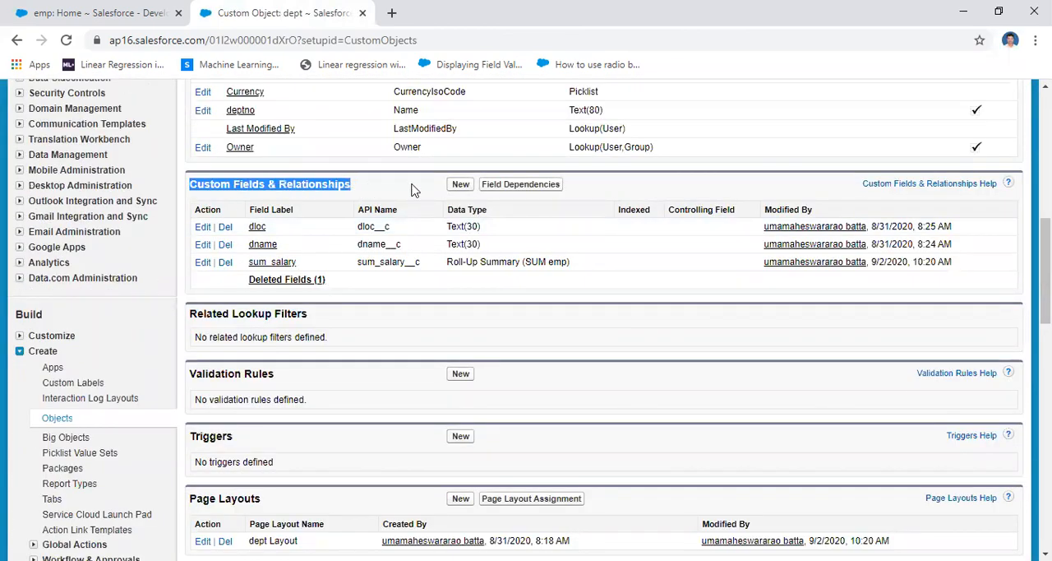
{"action": "left_click", "coordinate": [462, 185]}
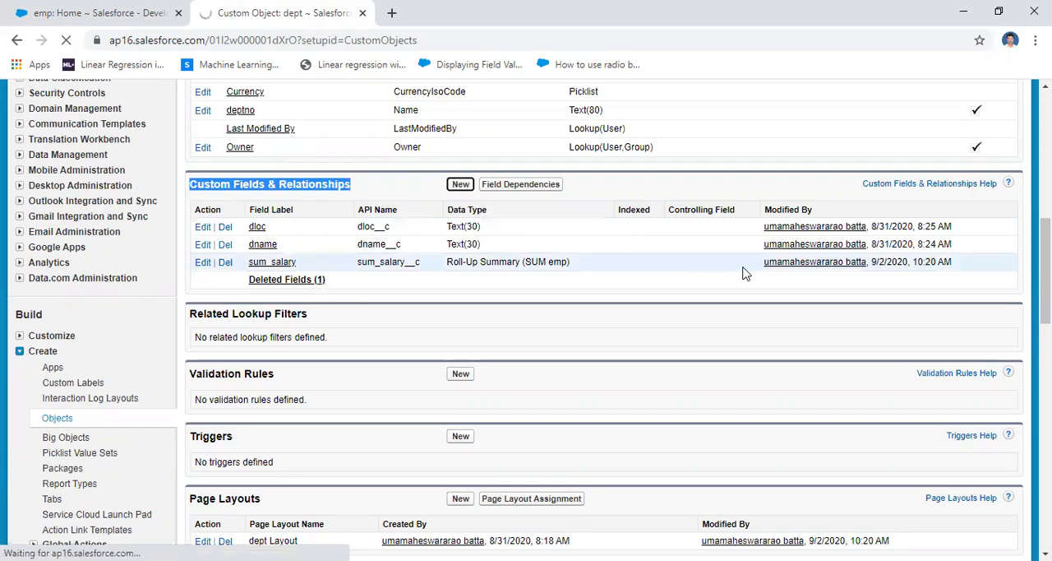
{"action": "scroll", "coordinate": [724, 312], "scroll_direction": "down", "scroll_amount": 3}
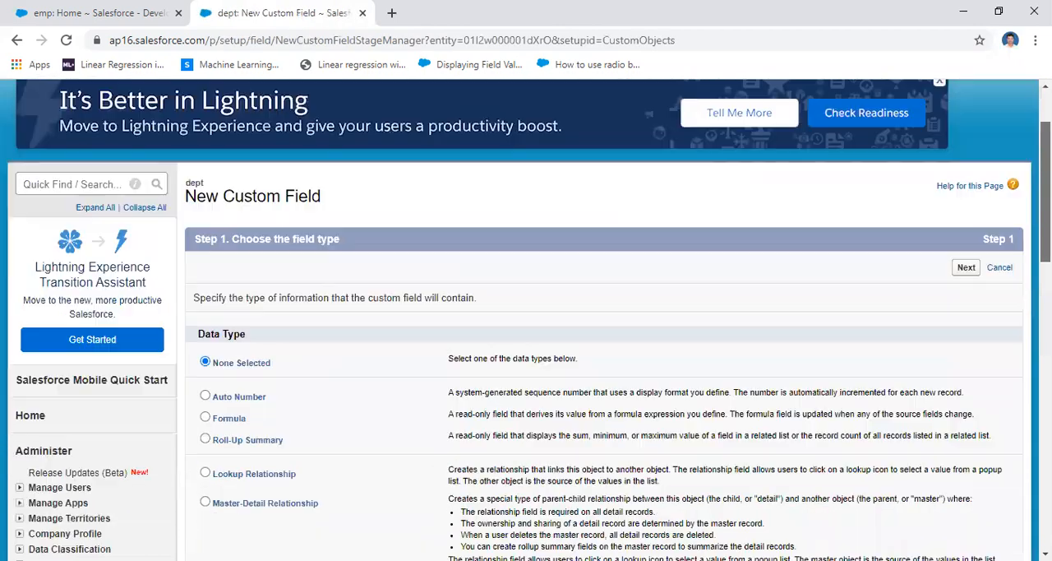
{"action": "left_click", "coordinate": [206, 277]}
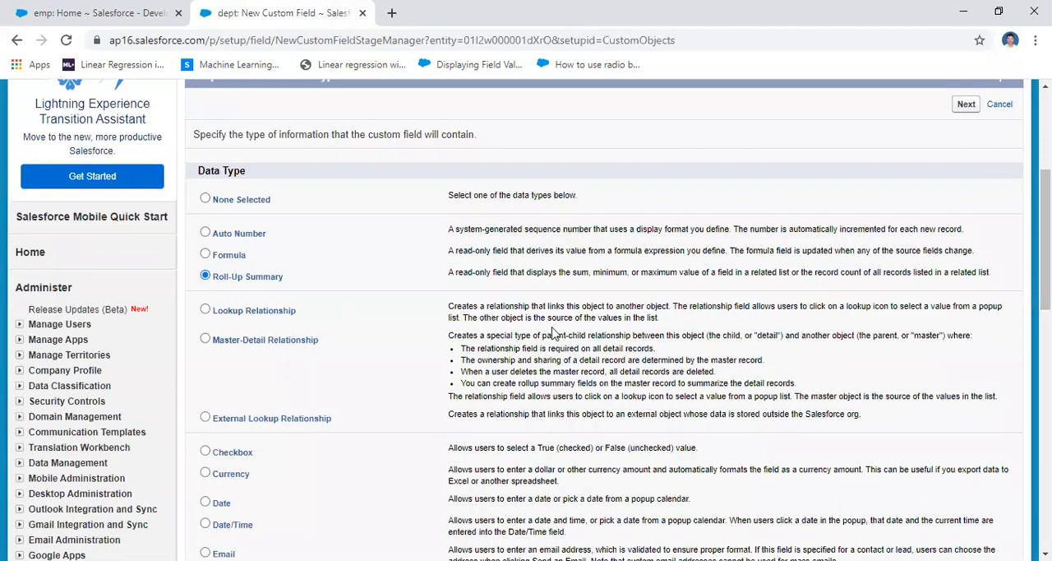
{"action": "left_click", "coordinate": [968, 111]}
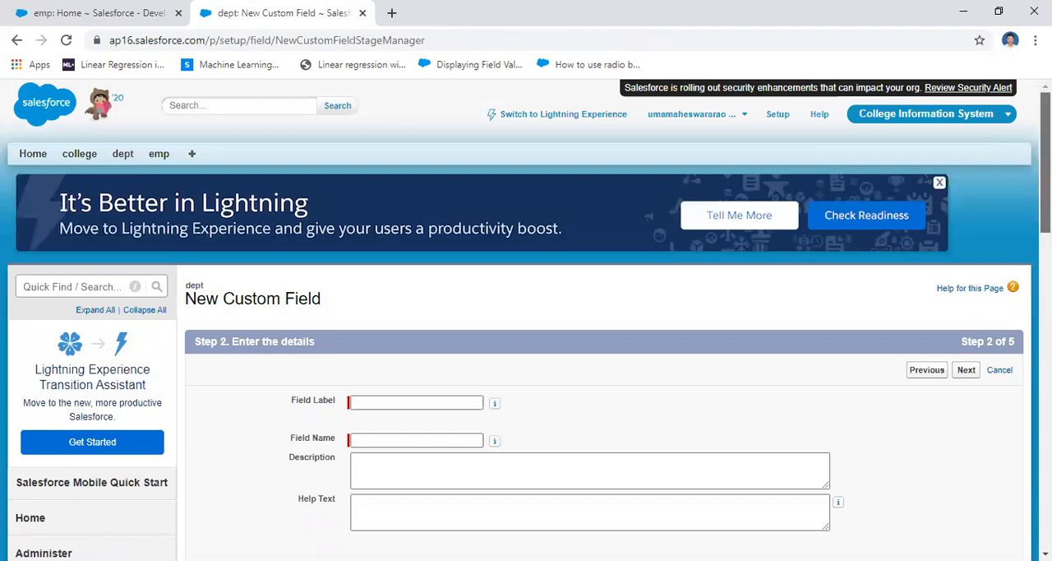
Label the new Roll-Up Summary field count_salary, fill in its field name, and continue to the summary calculation
{"action": "scroll", "coordinate": [349, 319], "scroll_direction": "down", "scroll_amount": 2}
{"action": "left_click", "coordinate": [383, 241]}
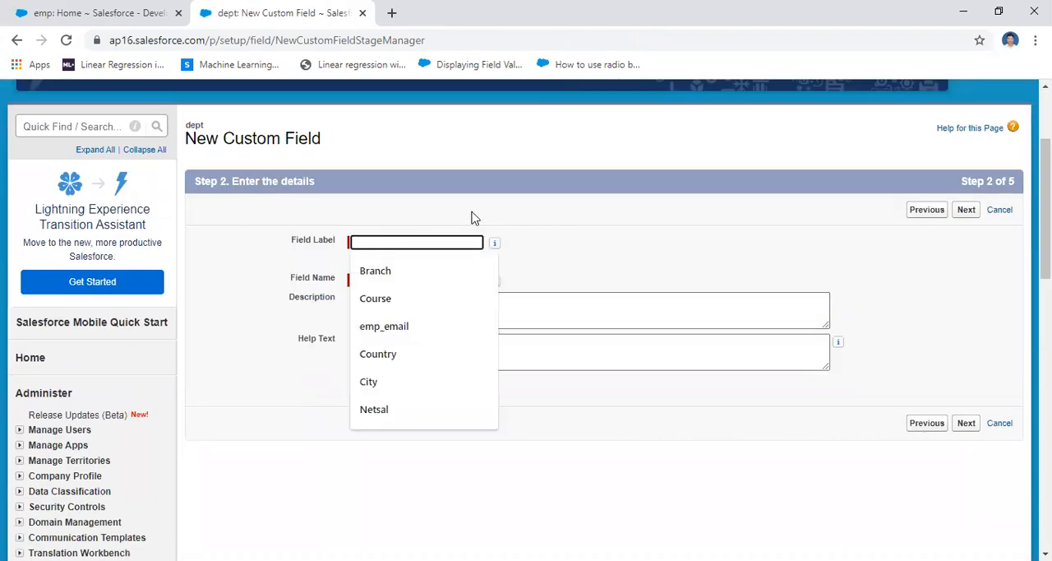
{"action": "type", "text": "count"}
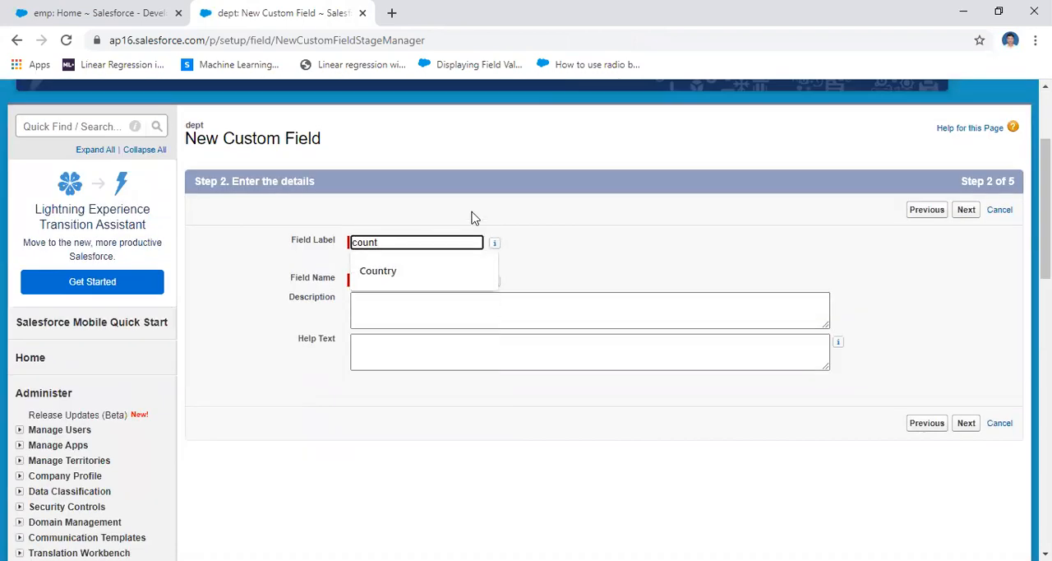
{"action": "type", "text": "_salary"}
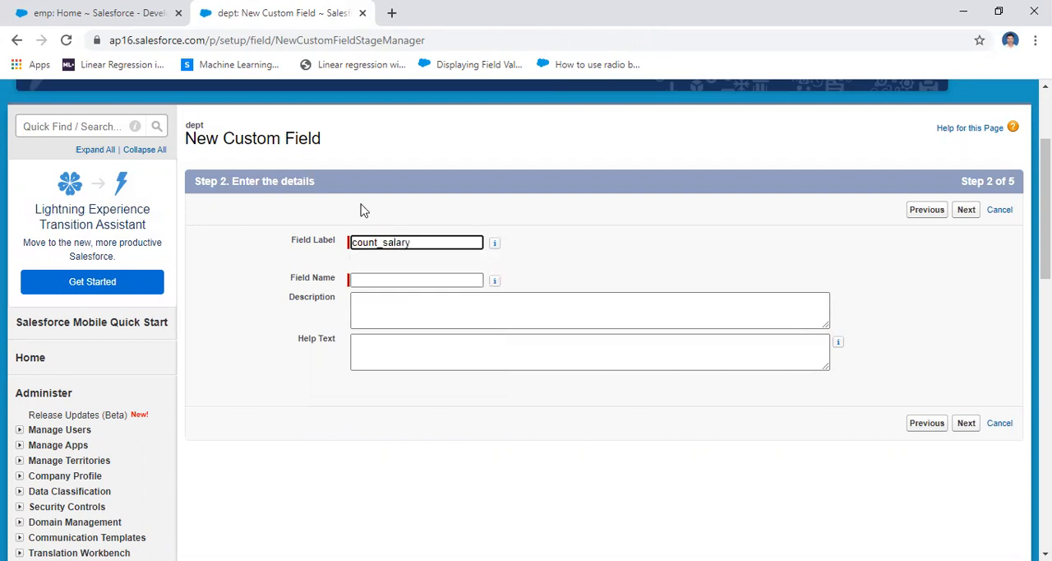
{"action": "left_click", "coordinate": [406, 280]}
{"action": "left_click_drag", "start_coordinate": [813, 378], "coordinate": [877, 434]}
{"action": "left_click", "coordinate": [967, 425]}
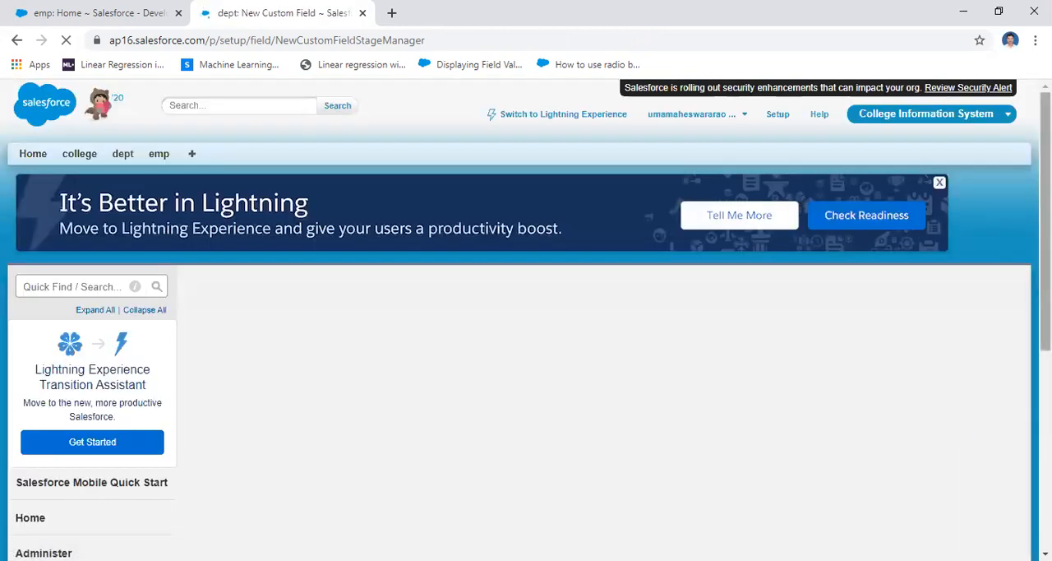
Define the summary calculation with emp as the summarized object and COUNT as the roll-up type, including all records
{"action": "left_click_drag", "start_coordinate": [1046, 172], "coordinate": [1045, 230]}
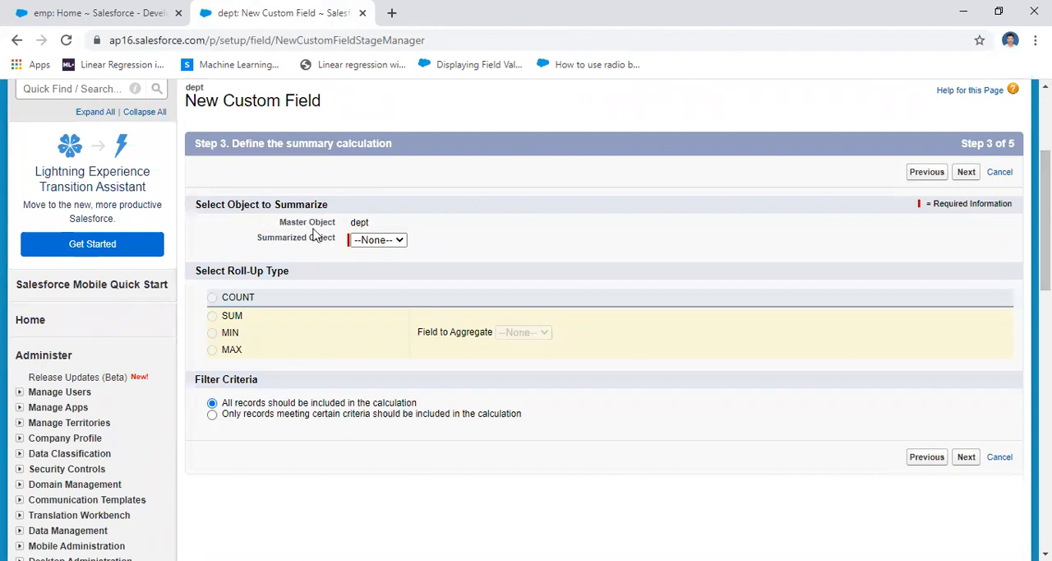
{"action": "left_click_drag", "start_coordinate": [372, 223], "coordinate": [277, 223]}
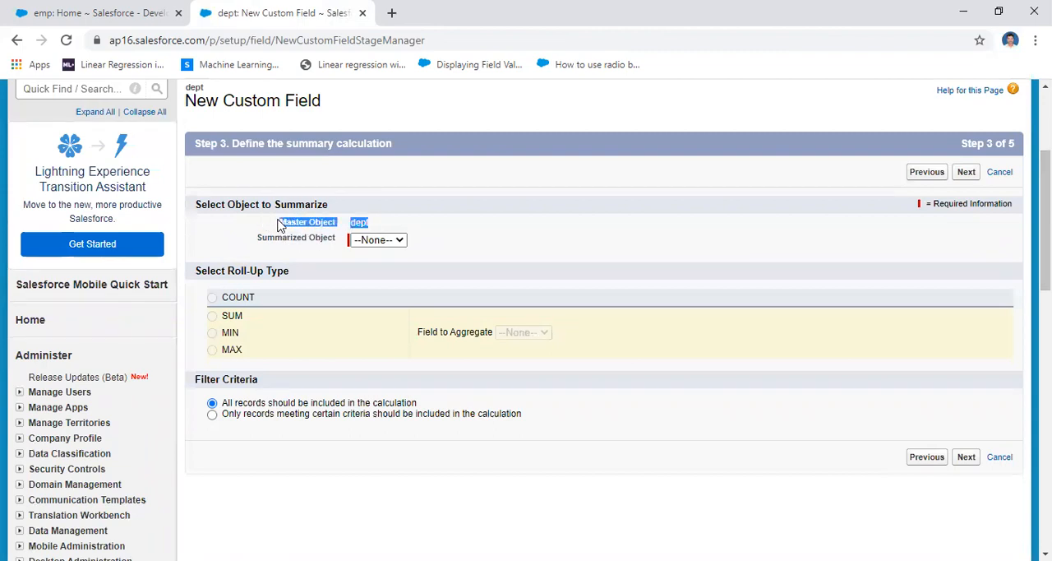
{"action": "left_click", "coordinate": [484, 245]}
{"action": "left_click", "coordinate": [396, 240]}
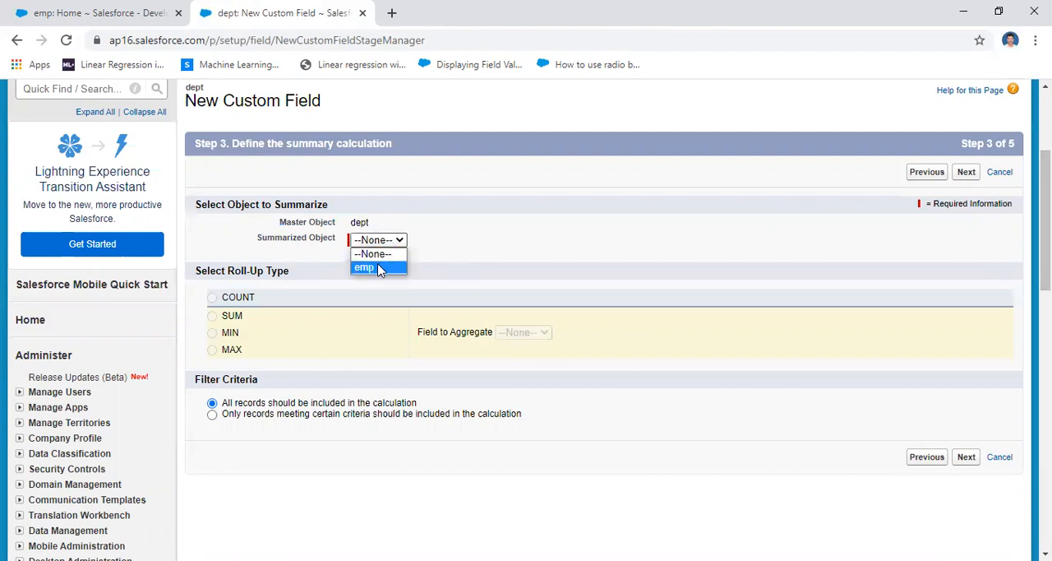
{"action": "left_click", "coordinate": [380, 269]}
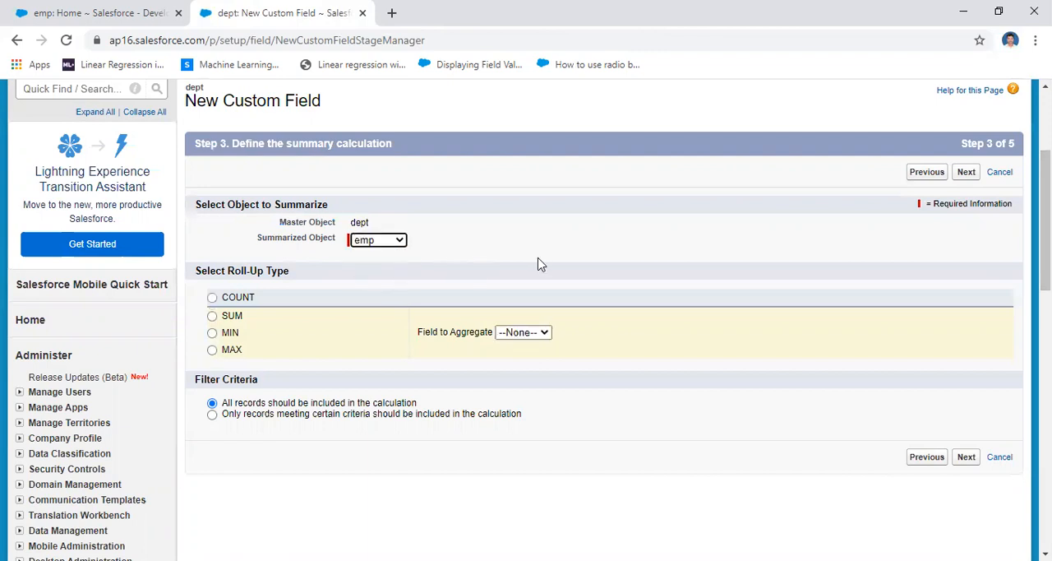
{"action": "left_click", "coordinate": [236, 301]}
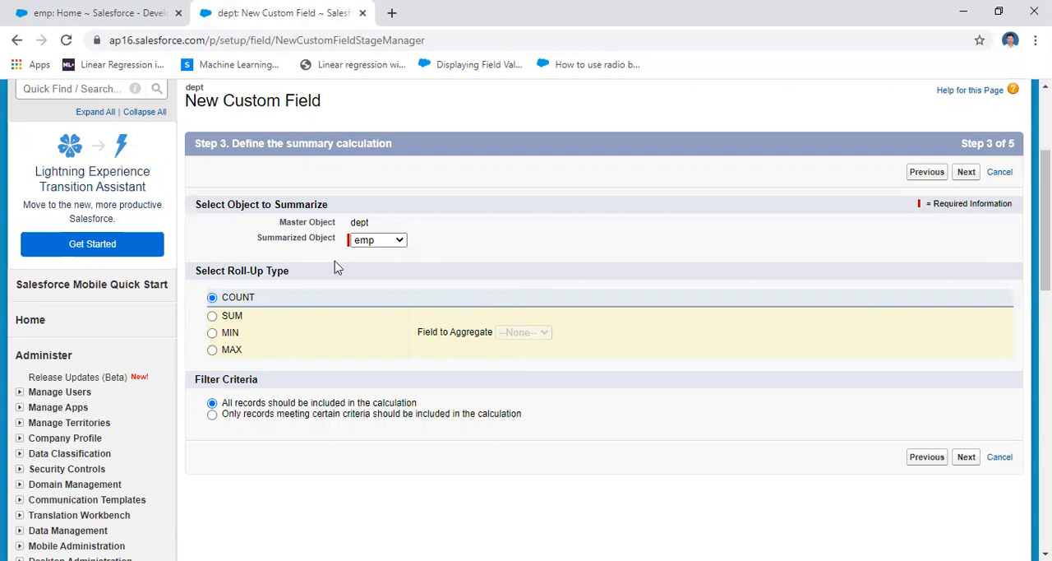
{"action": "left_click", "coordinate": [969, 174]}
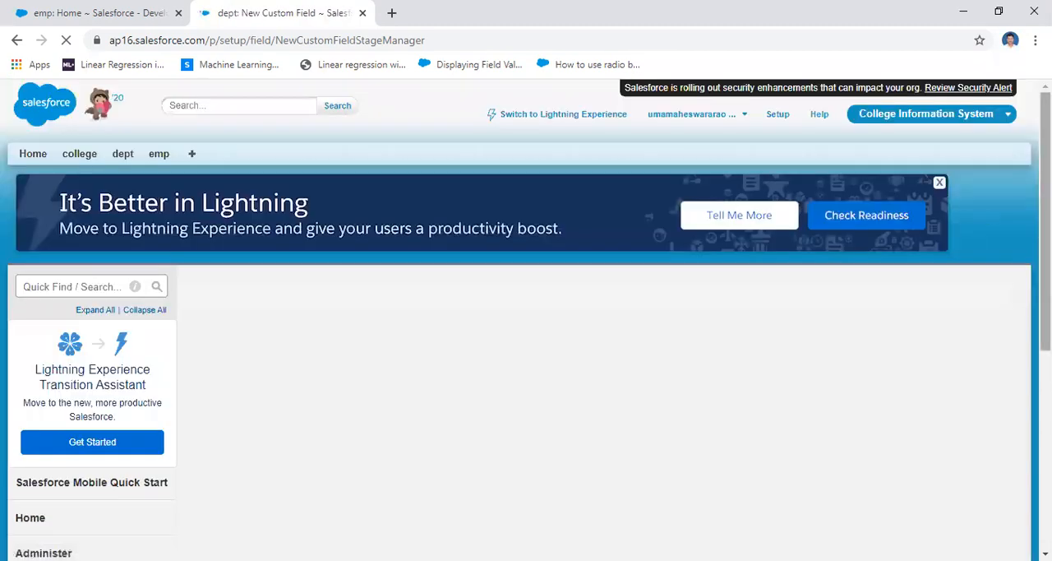
Keep the default field-level security and the dept Layout page layout, and save the count_salary field
{"action": "scroll", "coordinate": [526, 320], "scroll_direction": "down", "scroll_amount": 3}
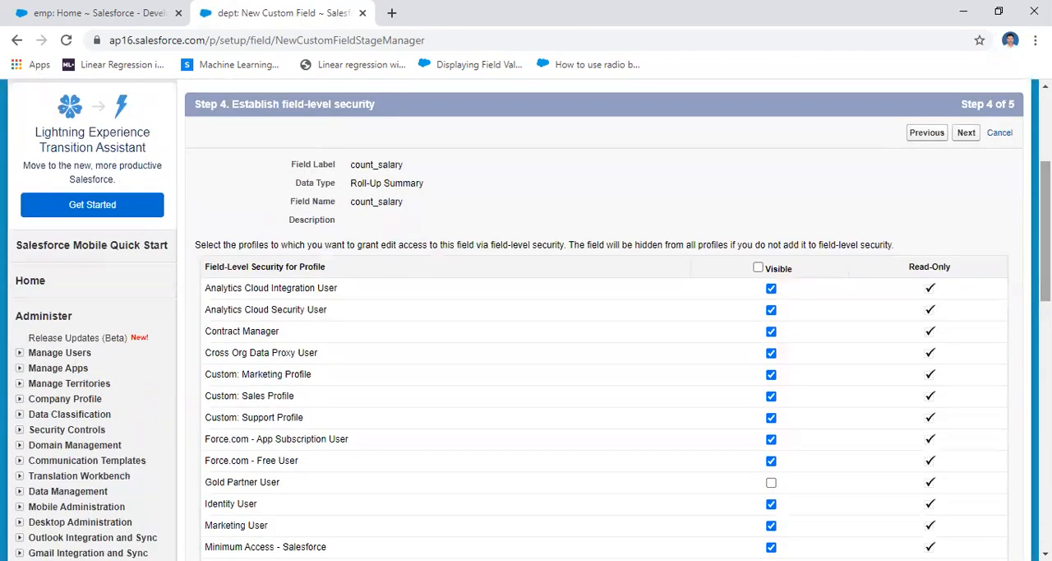
{"action": "left_click", "coordinate": [967, 133]}
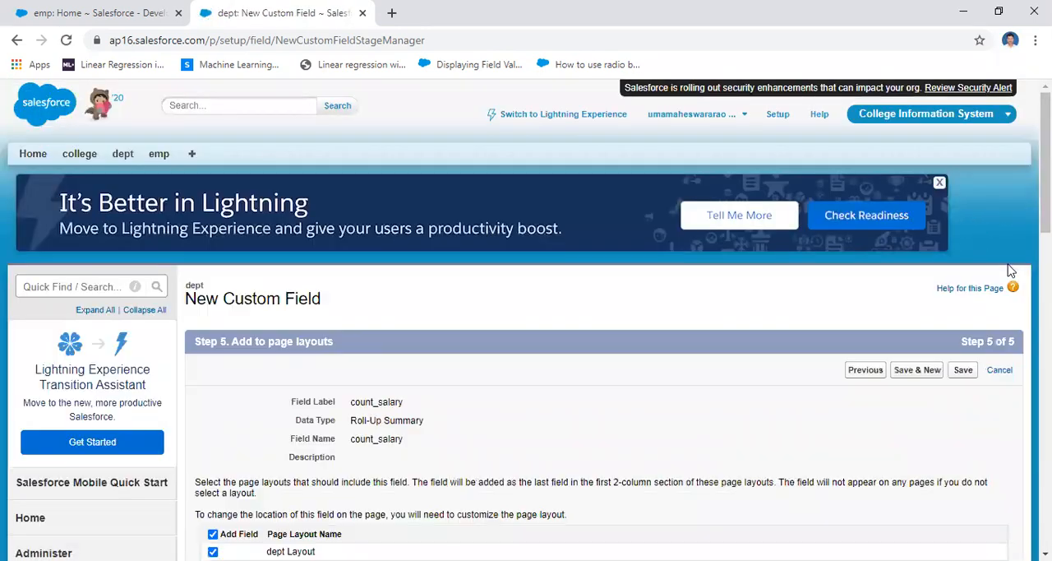
{"action": "left_click", "coordinate": [962, 372]}
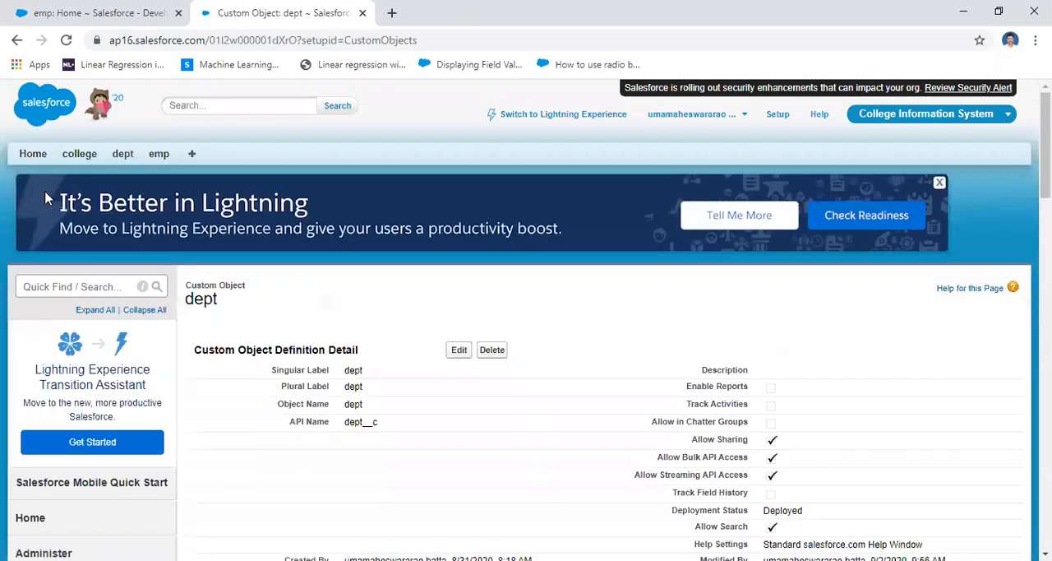
Add count_salary to the displayed fields of the dept All list view and save the view
{"action": "left_click", "coordinate": [123, 156]}
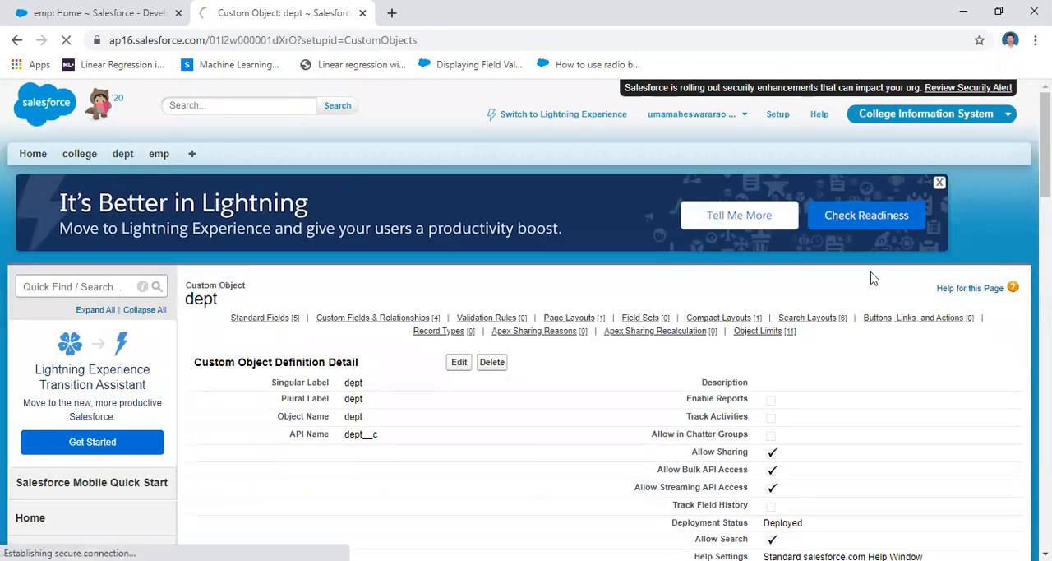
{"action": "left_click", "coordinate": [264, 233]}
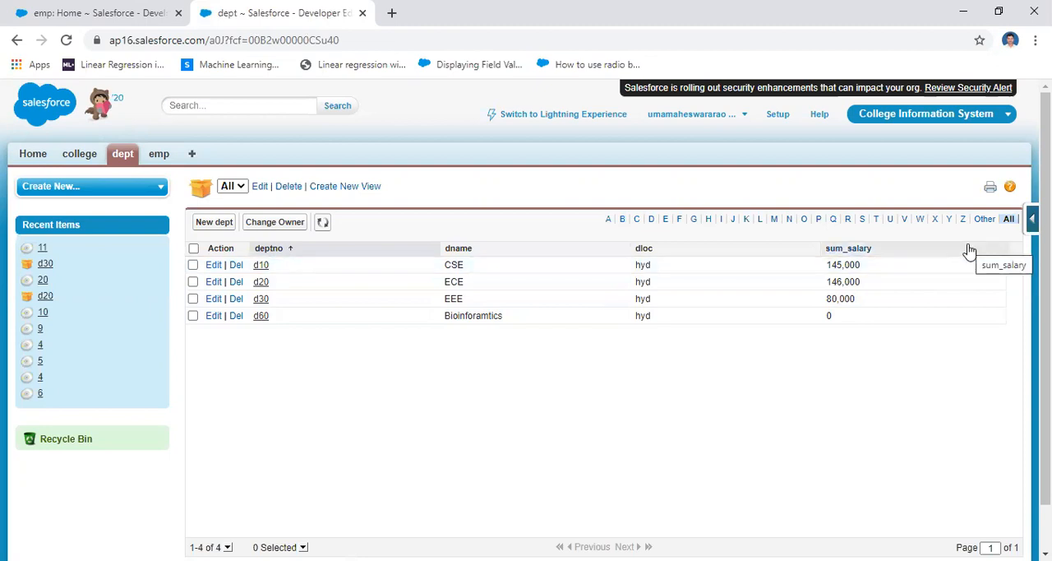
{"action": "left_click", "coordinate": [260, 188]}
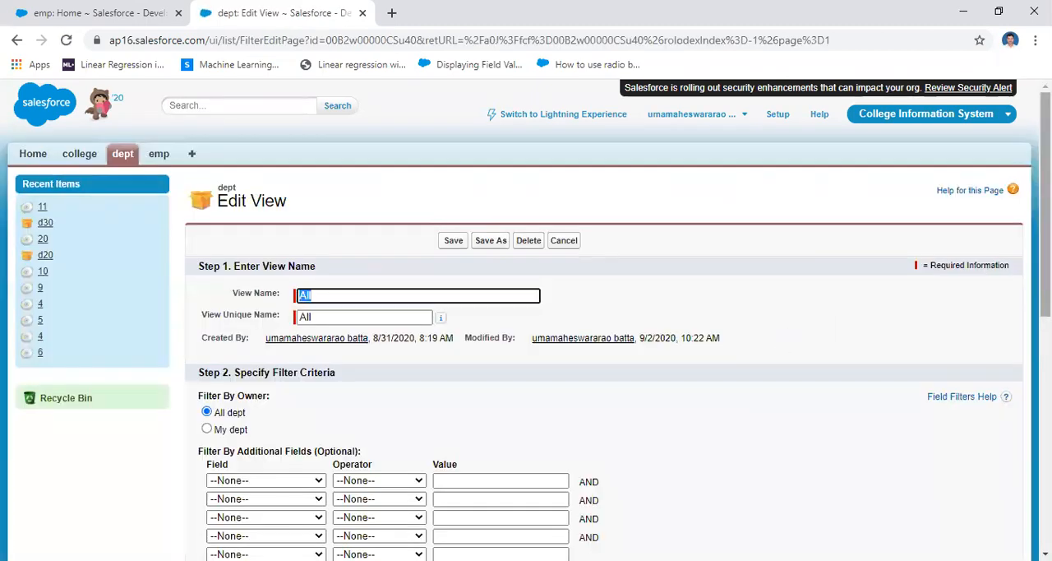
{"action": "scroll", "coordinate": [900, 300], "scroll_direction": "down", "scroll_amount": 6}
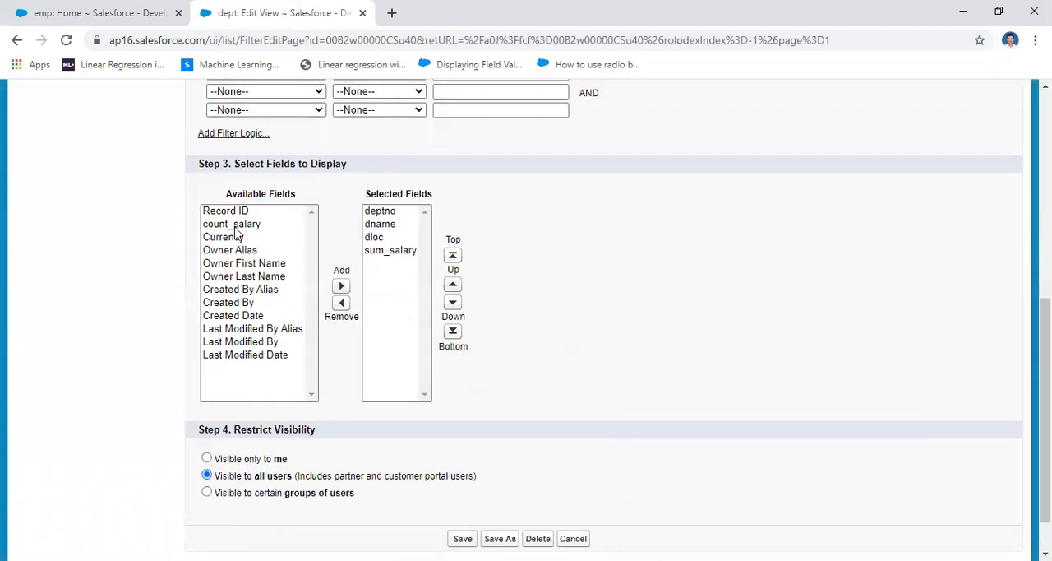
{"action": "left_click", "coordinate": [234, 227]}
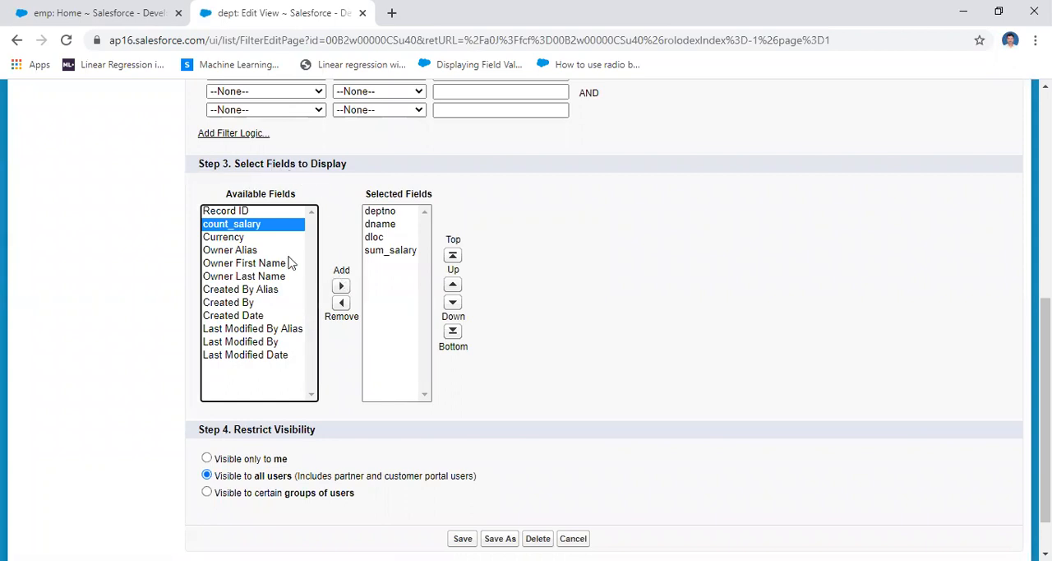
{"action": "left_click", "coordinate": [341, 286]}
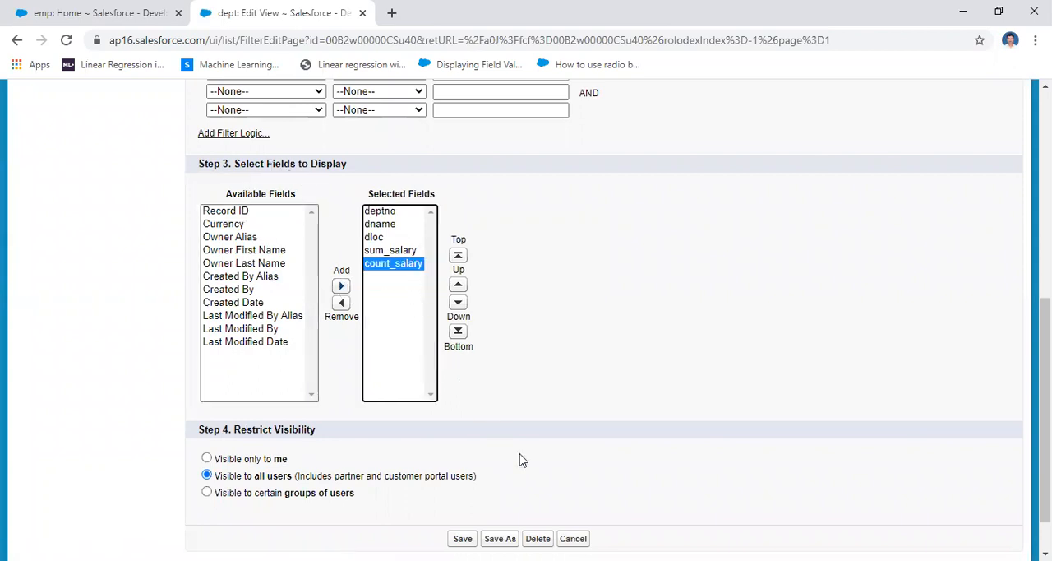
{"action": "left_click", "coordinate": [462, 538]}
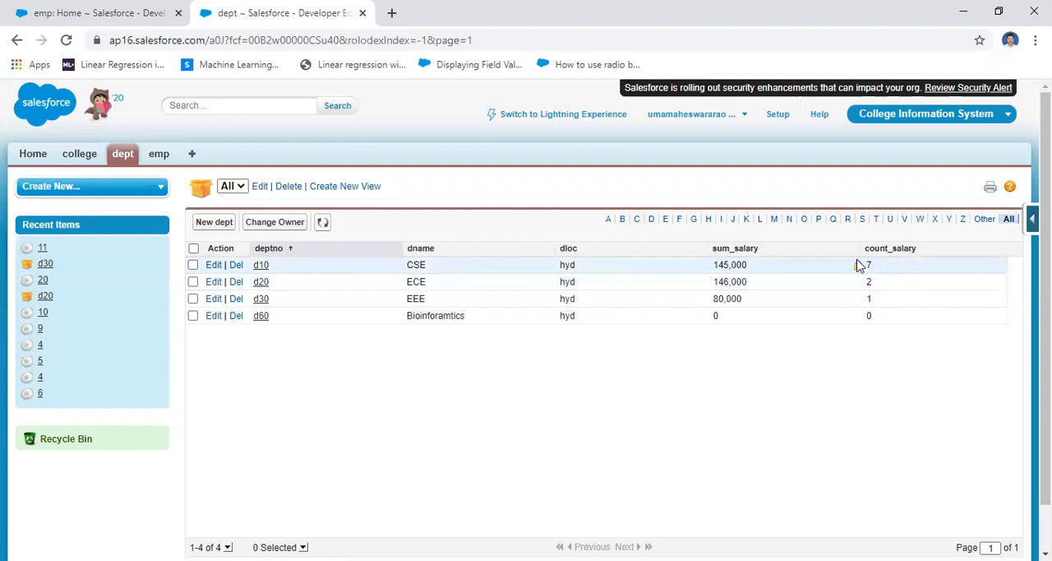
Show all emp records in a separate browser page
{"action": "right_click", "coordinate": [162, 160]}
{"action": "left_click", "coordinate": [197, 166]}
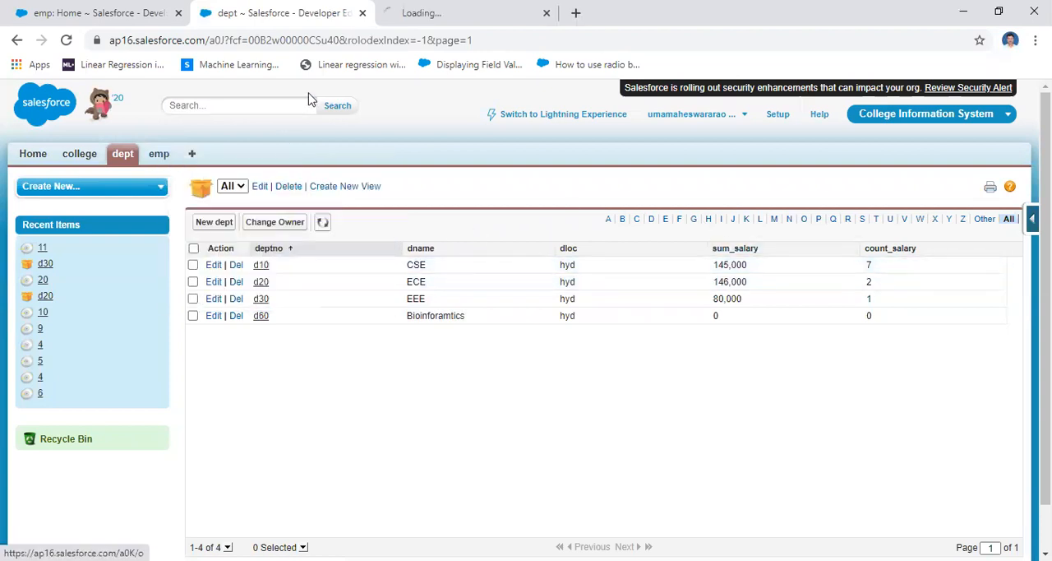
{"action": "left_click", "coordinate": [409, 14]}
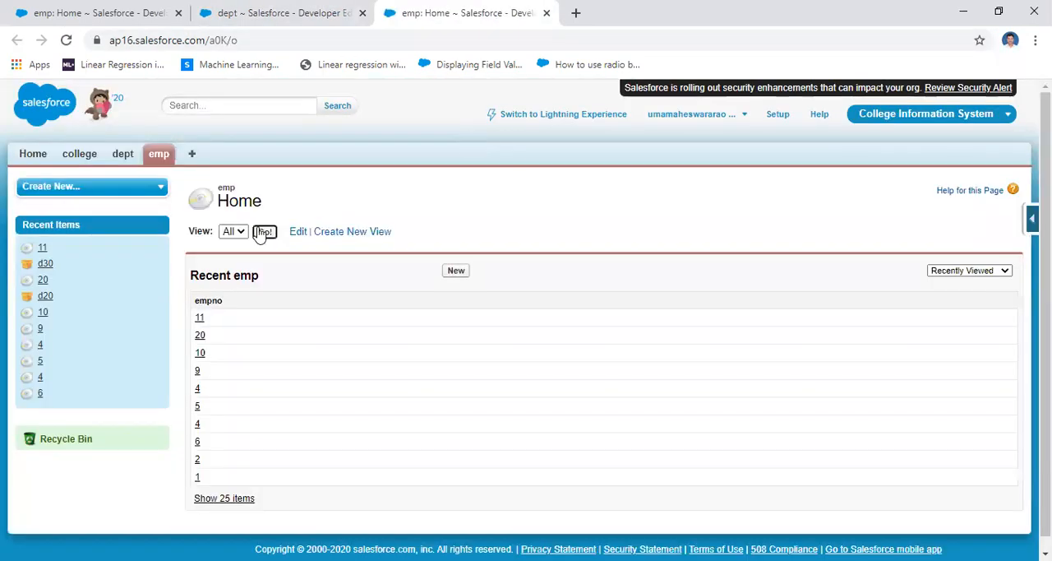
{"action": "left_click", "coordinate": [263, 232]}
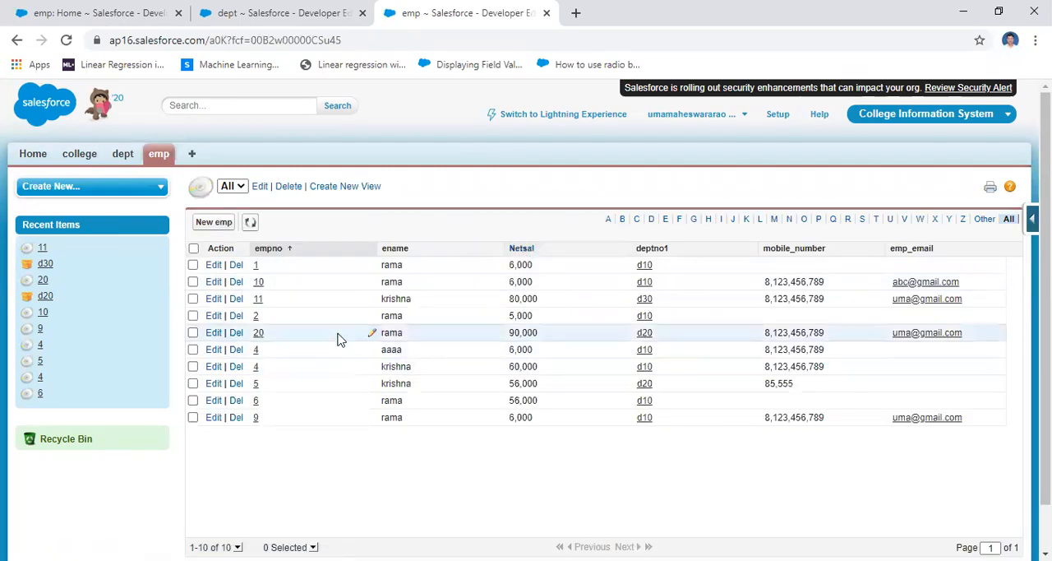
Mark every emp record of department d10 and compare how many there are with d10's count_salary in the dept list
{"action": "left_click", "coordinate": [194, 266]}
{"action": "left_click", "coordinate": [193, 282]}
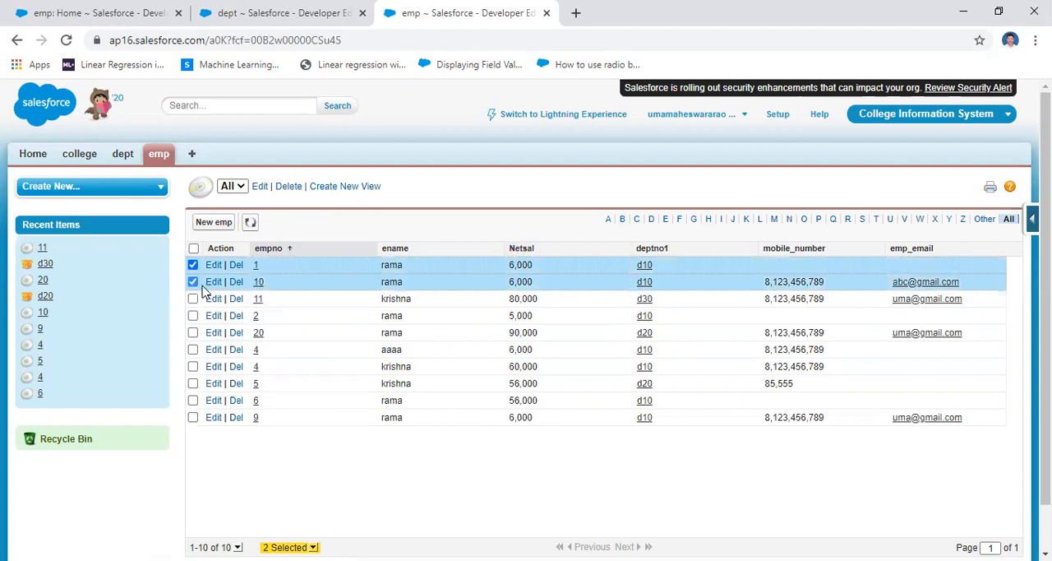
{"action": "left_click", "coordinate": [192, 315]}
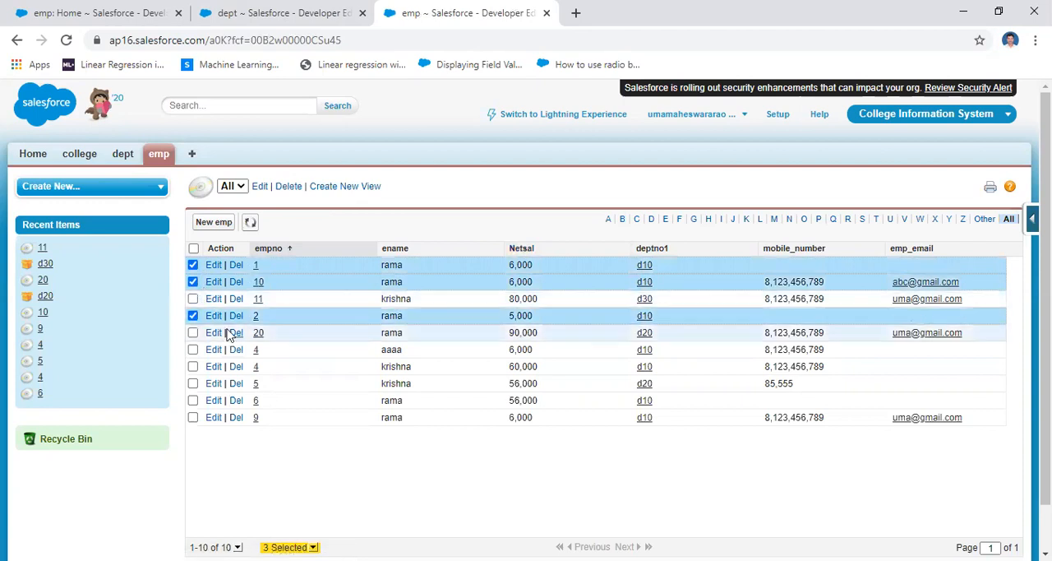
{"action": "left_click", "coordinate": [193, 350]}
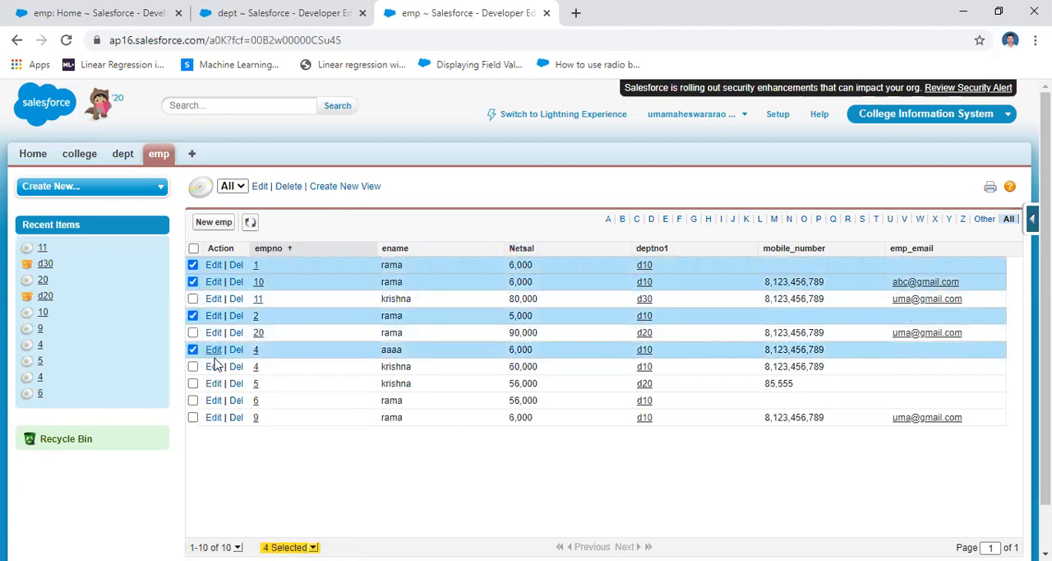
{"action": "left_click", "coordinate": [193, 367]}
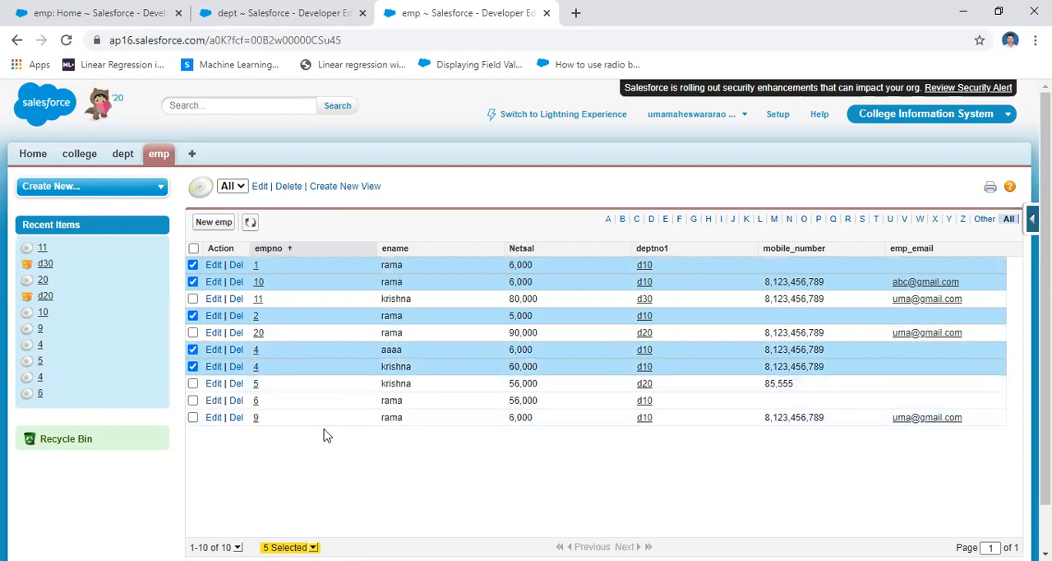
{"action": "left_click", "coordinate": [193, 400]}
{"action": "left_click", "coordinate": [193, 417]}
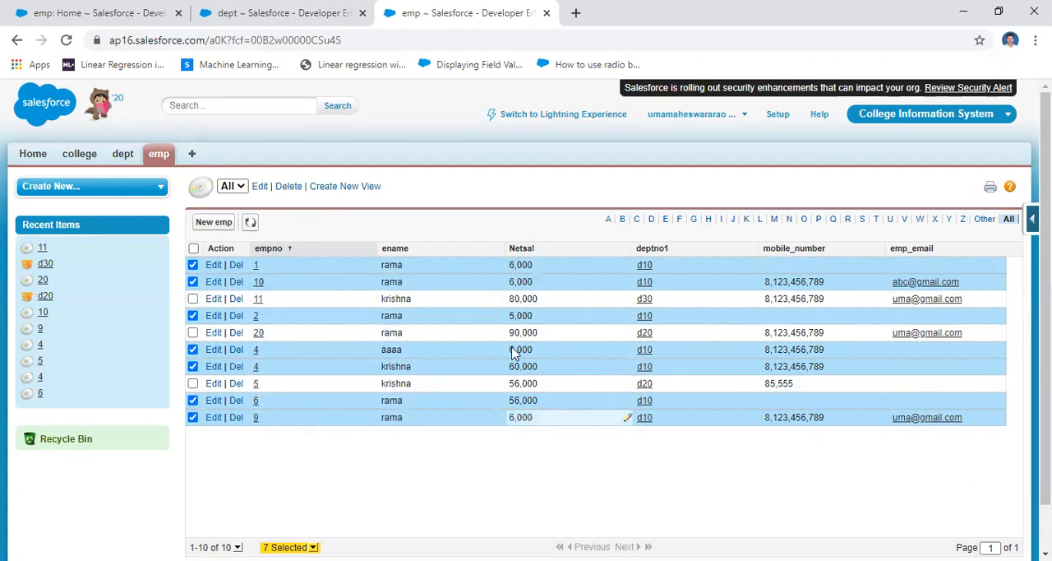
{"action": "left_click", "coordinate": [240, 7]}
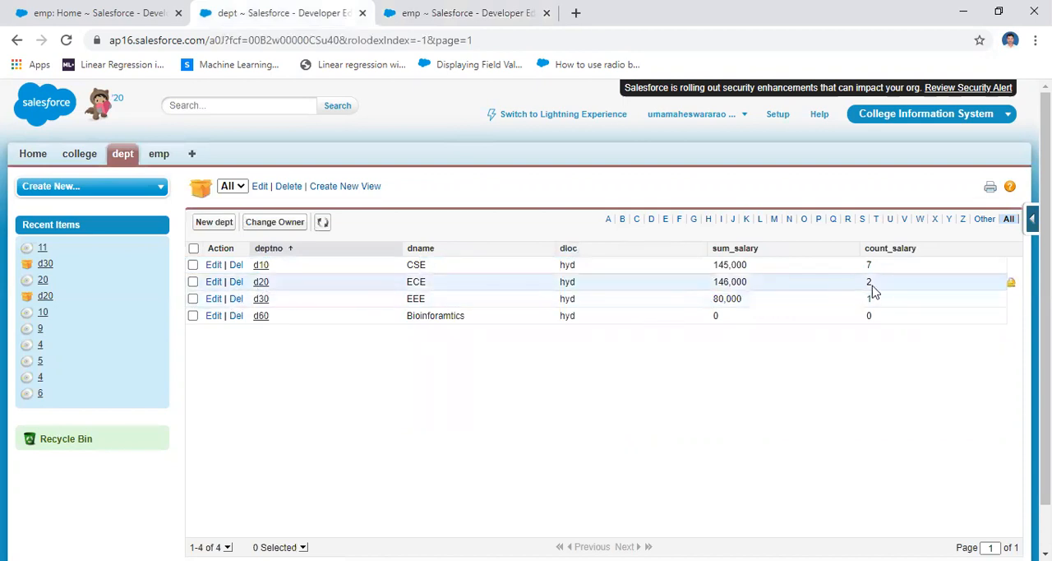
Clear the selection of every department d10 record in the emp list
{"action": "left_click", "coordinate": [411, 12]}
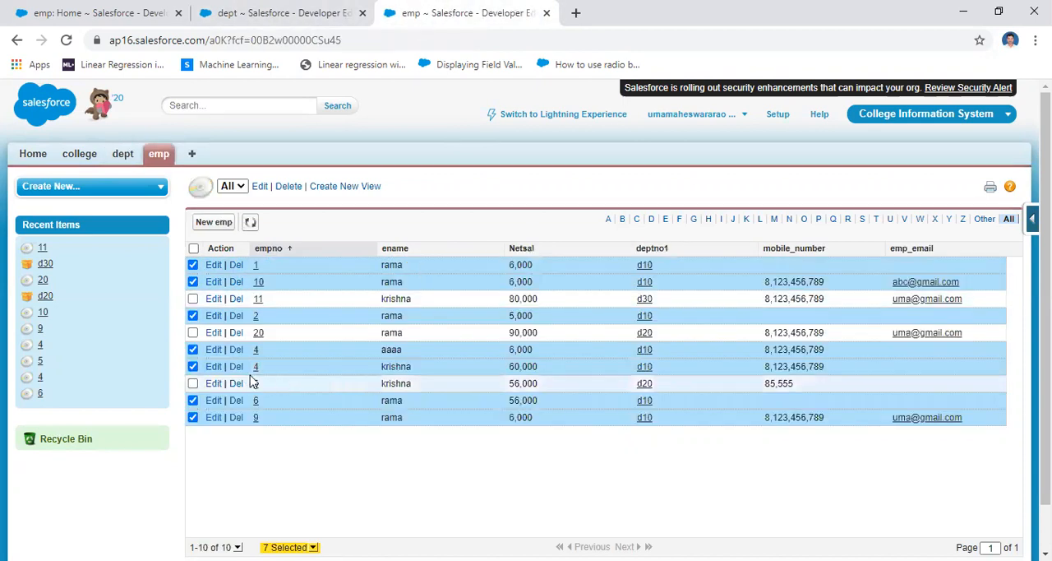
{"action": "left_click", "coordinate": [192, 264]}
{"action": "left_click", "coordinate": [193, 282]}
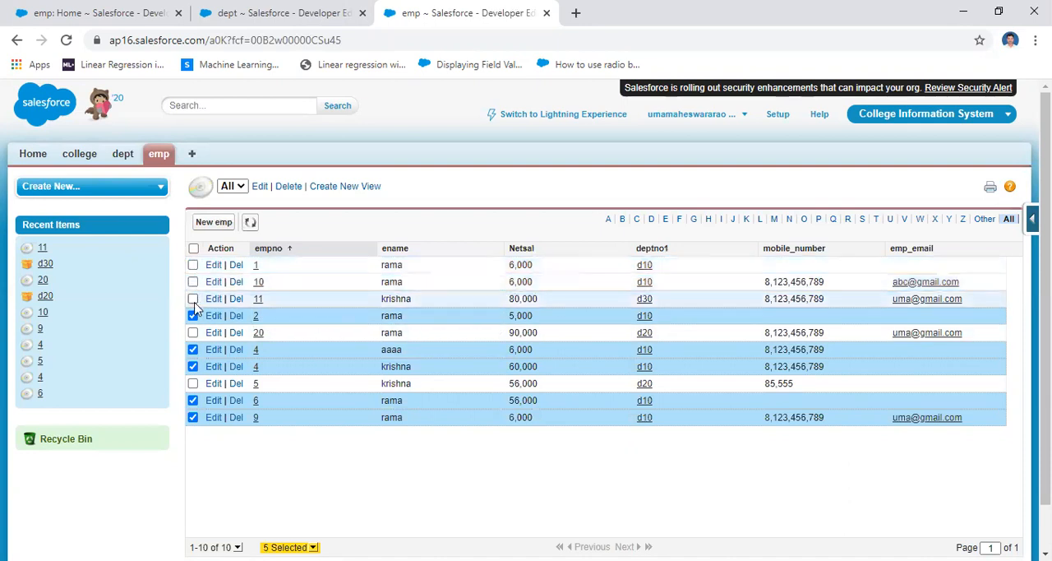
{"action": "left_click", "coordinate": [192, 316]}
{"action": "left_click", "coordinate": [192, 349]}
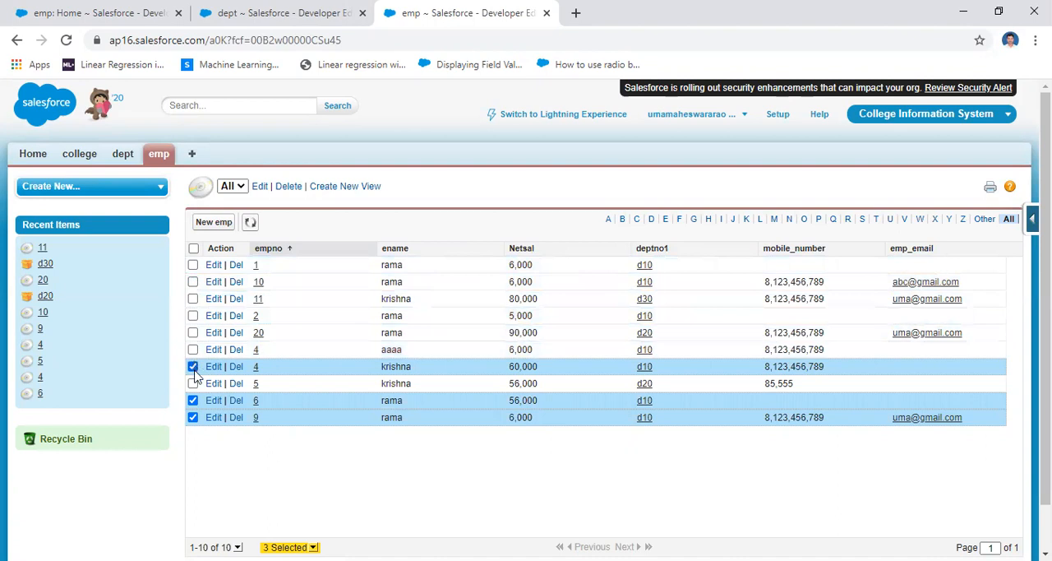
{"action": "left_click", "coordinate": [193, 366]}
{"action": "left_click", "coordinate": [192, 400]}
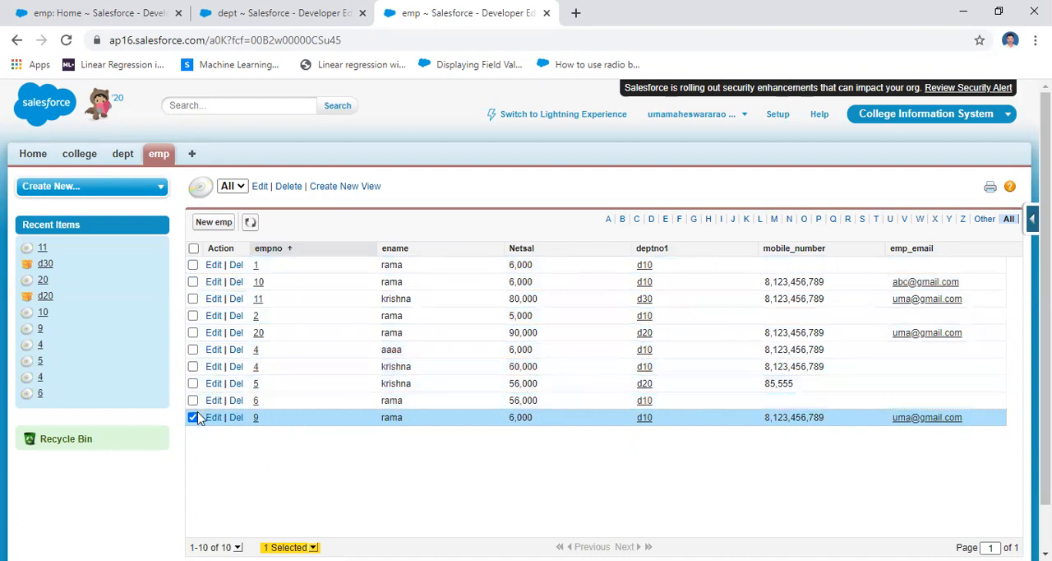
{"action": "left_click", "coordinate": [192, 418]}
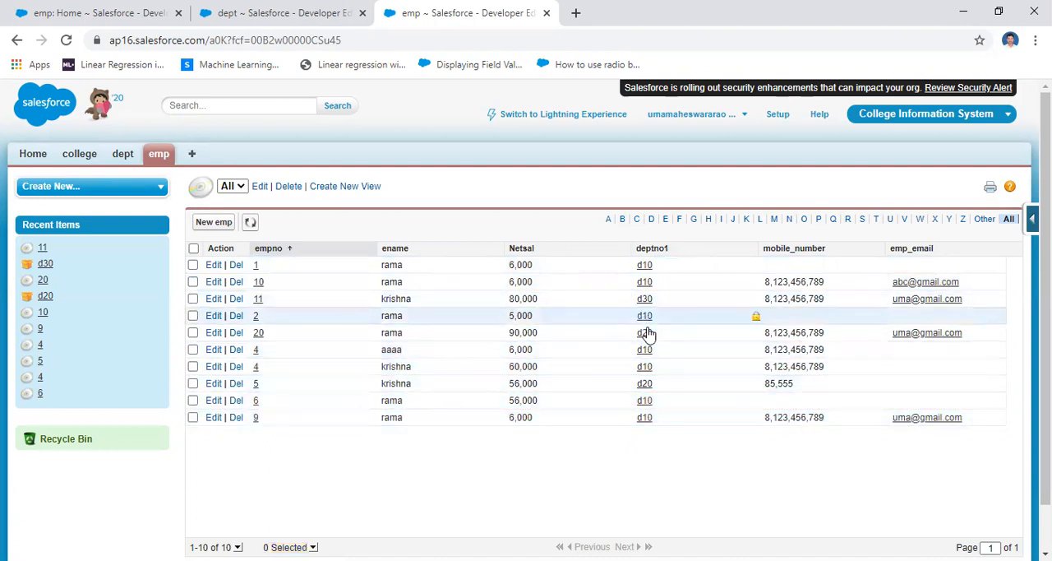
Mark the d20 emp records to compare with d20's count_salary in the dept list, and close the separate emp page
{"action": "left_click", "coordinate": [193, 332]}
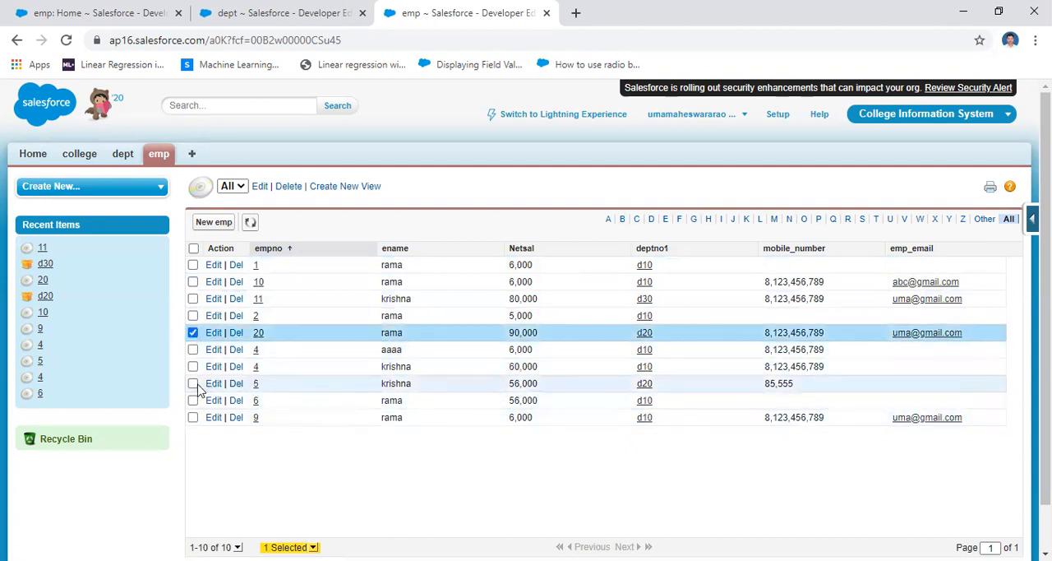
{"action": "left_click", "coordinate": [282, 12]}
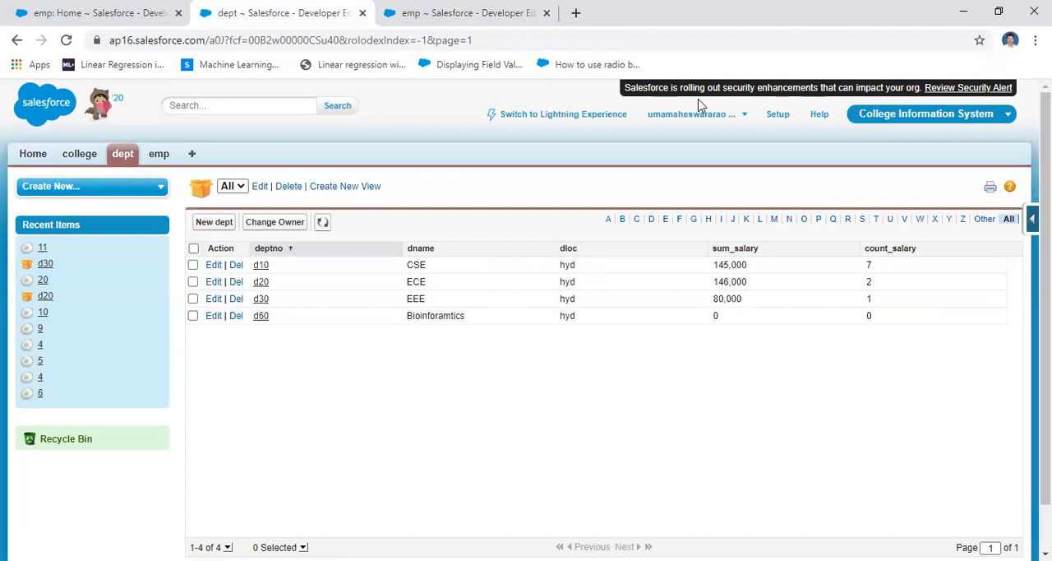
{"action": "left_click_drag", "start_coordinate": [490, 14], "coordinate": [387, 21]}
{"action": "left_click", "coordinate": [363, 14]}
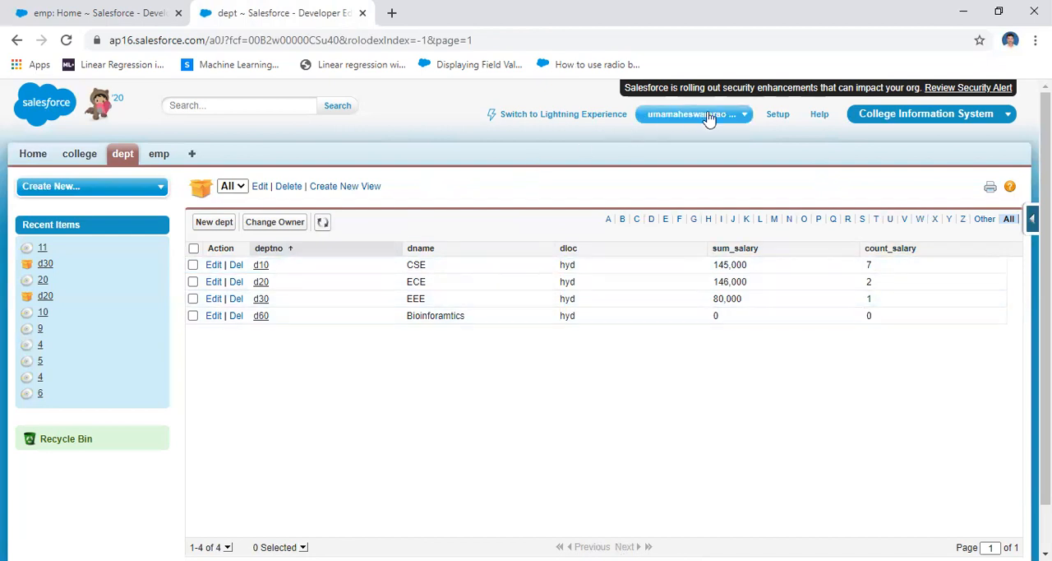
Open the dept custom object's definition in Setup at its custom fields and relationships
{"action": "left_click", "coordinate": [776, 116]}
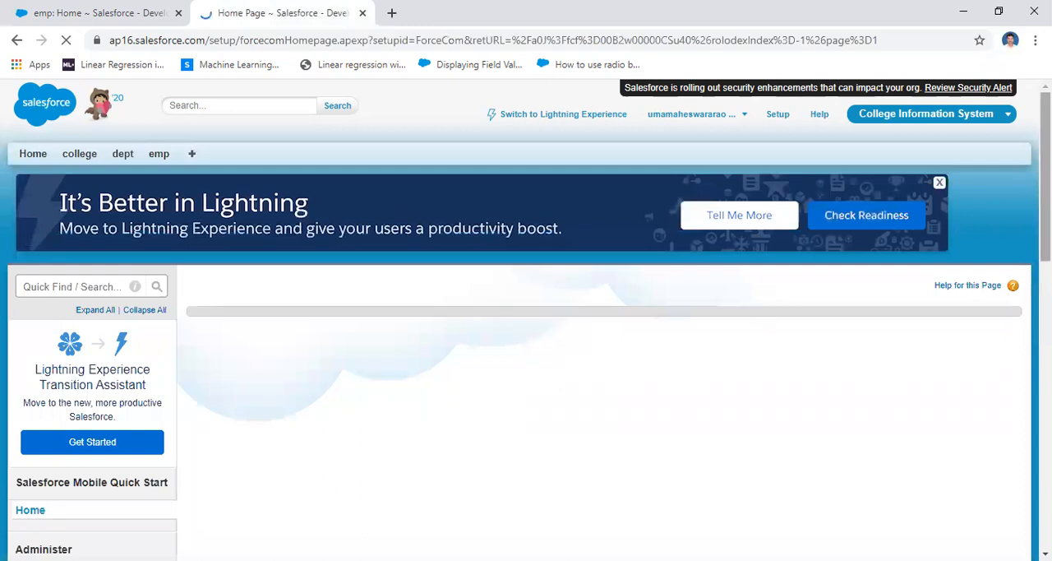
{"action": "left_click_drag", "start_coordinate": [1045, 184], "coordinate": [1046, 335]}
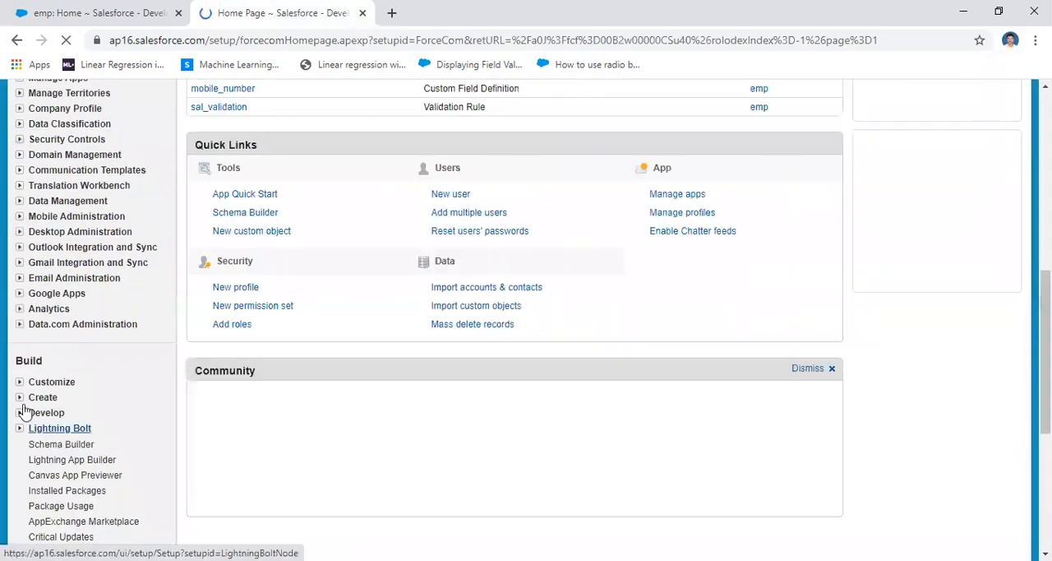
{"action": "left_click", "coordinate": [19, 397]}
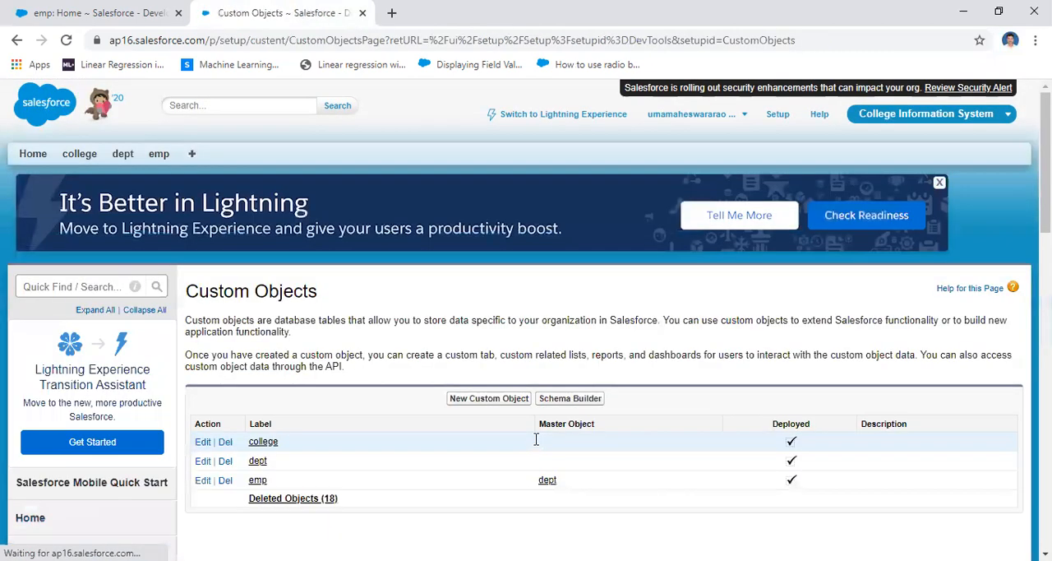
{"action": "scroll", "coordinate": [535, 437], "scroll_direction": "down", "scroll_amount": 3}
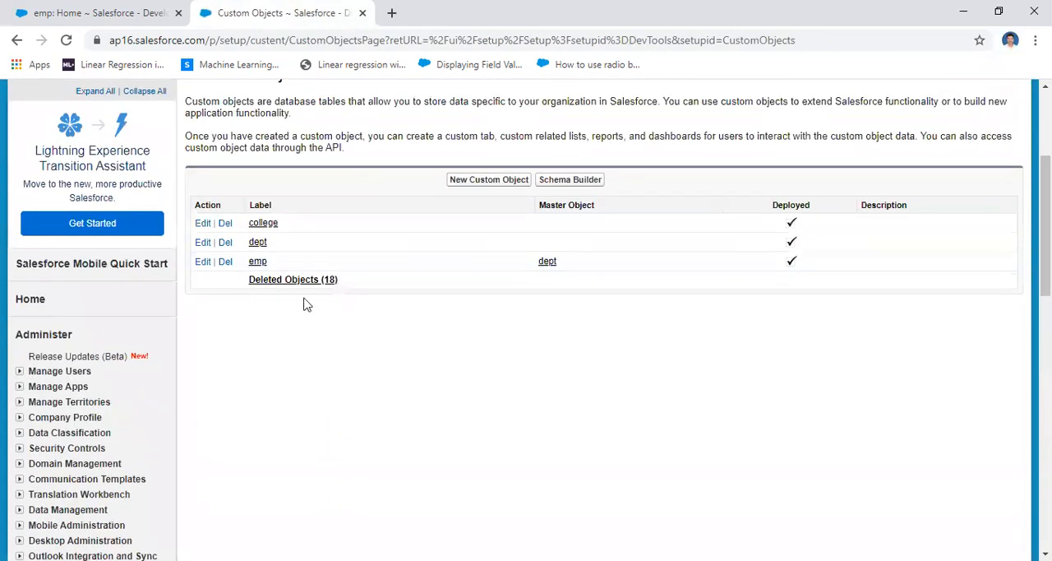
{"action": "left_click", "coordinate": [256, 244]}
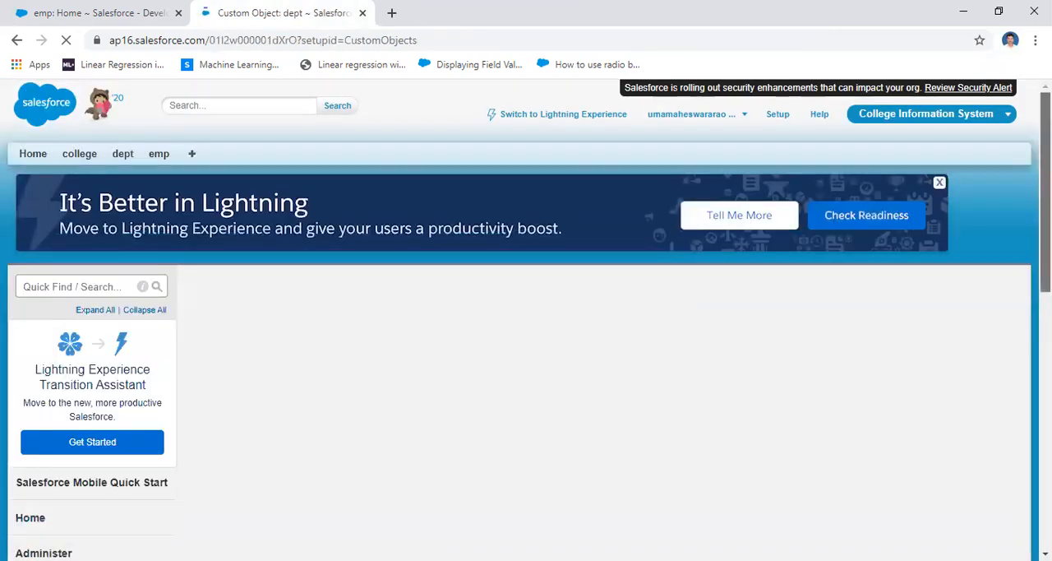
{"action": "scroll", "coordinate": [526, 320], "scroll_direction": "down", "scroll_amount": 6}
{"action": "scroll", "coordinate": [367, 278], "scroll_direction": "down", "scroll_amount": 1}
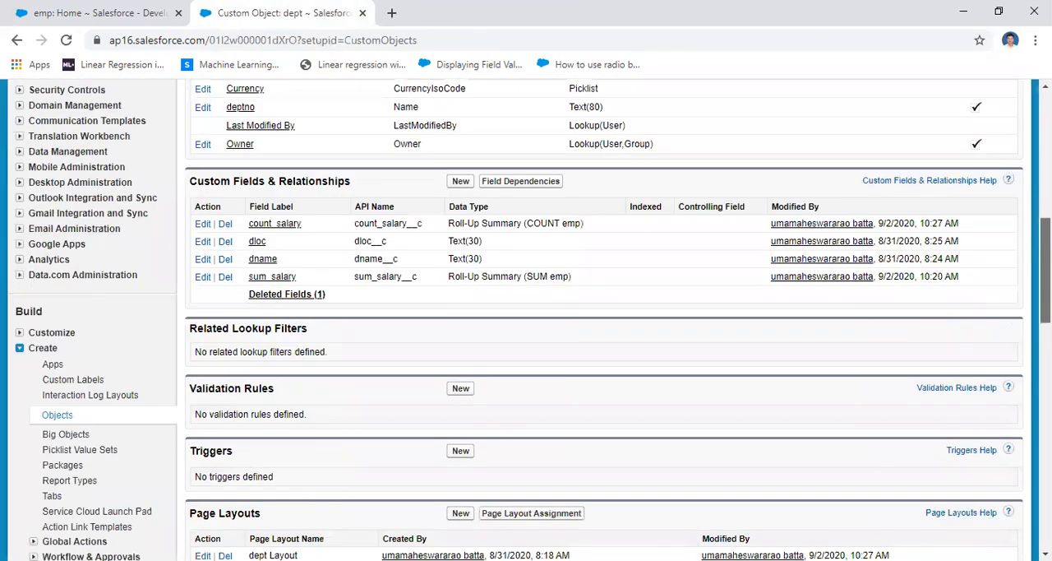
Start a new custom field on dept with the Roll-Up Summary data type and continue to its details
{"action": "left_click", "coordinate": [460, 182]}
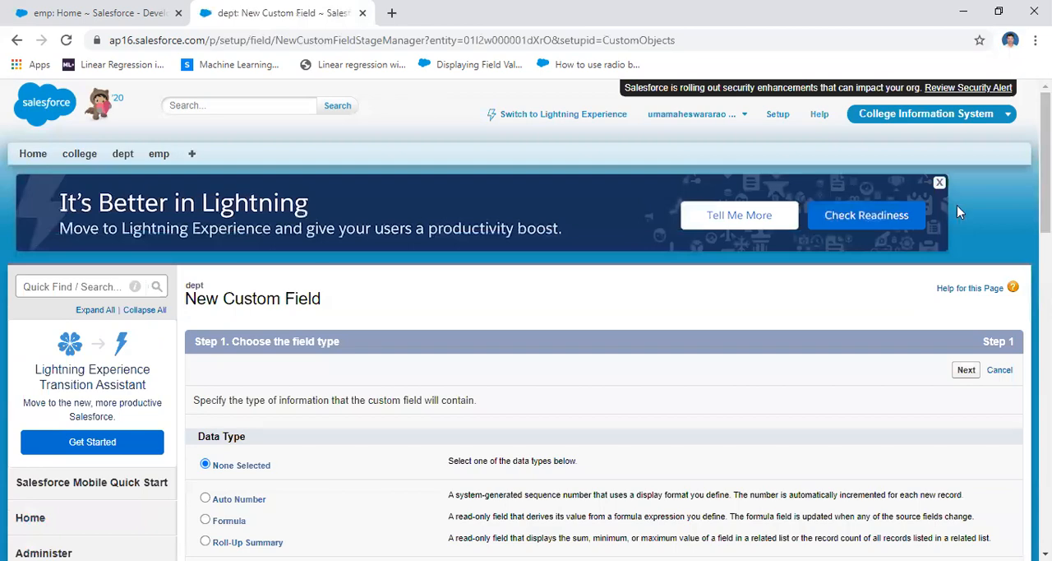
{"action": "scroll", "coordinate": [526, 328], "scroll_direction": "down", "scroll_amount": 3}
{"action": "scroll", "coordinate": [250, 379], "scroll_direction": "down", "scroll_amount": 1}
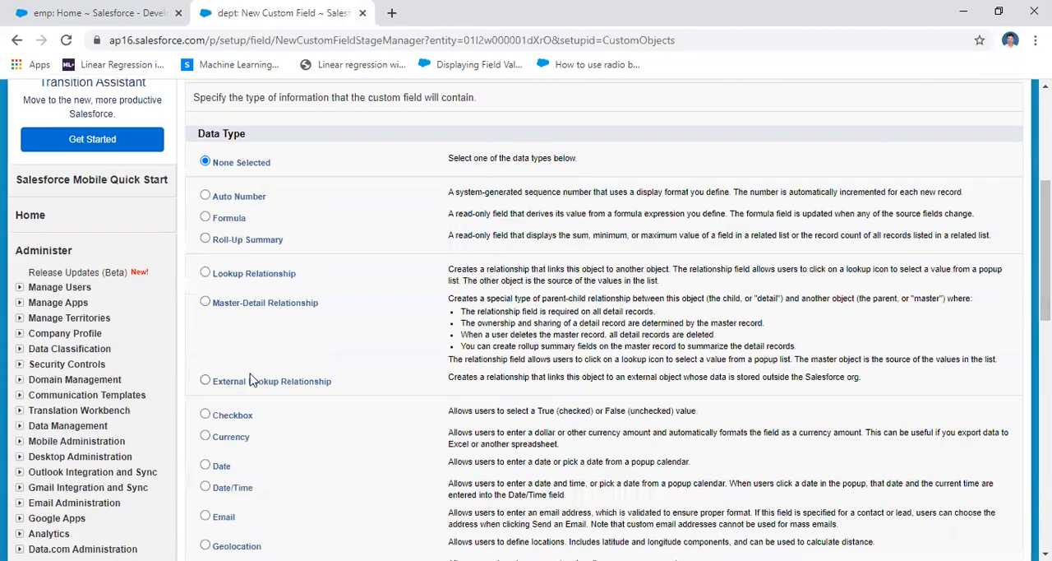
{"action": "left_click", "coordinate": [205, 239]}
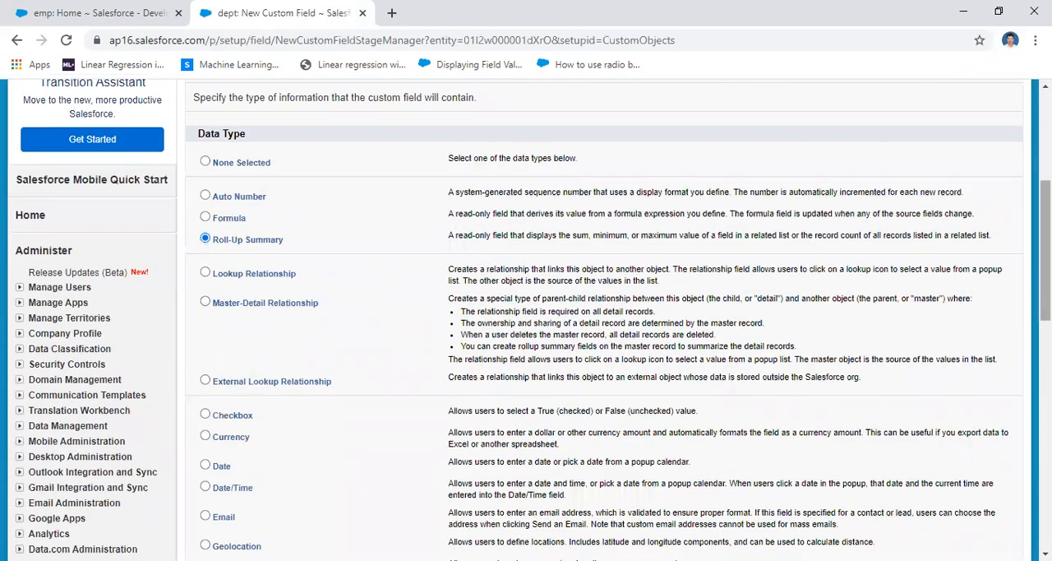
{"action": "left_click_drag", "start_coordinate": [1044, 246], "coordinate": [1045, 379]}
{"action": "left_click", "coordinate": [996, 396]}
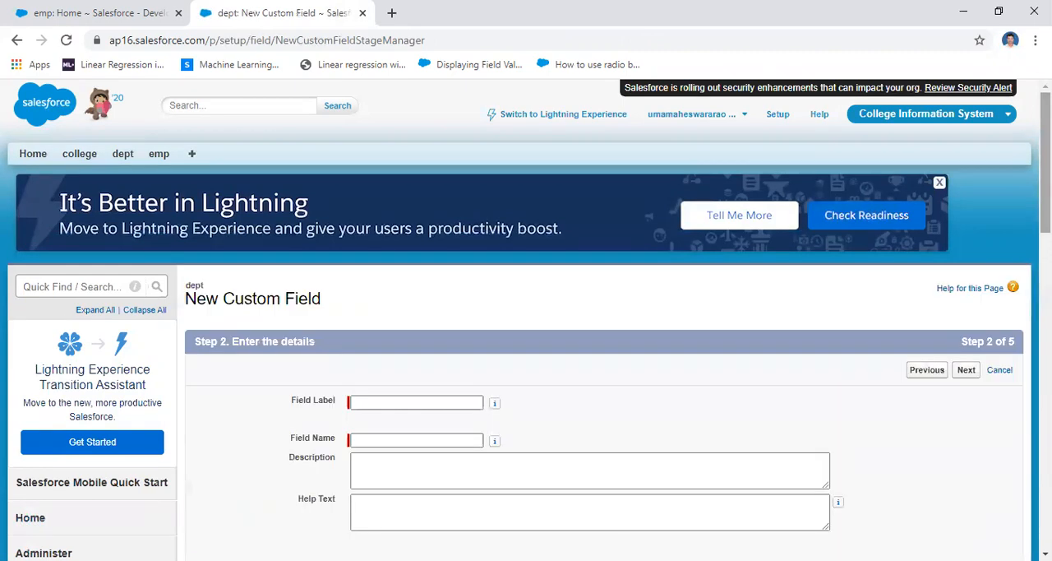
Label the new field min_salar, let the field name fill in, and continue to the summary calculation
{"action": "scroll", "coordinate": [371, 307], "scroll_direction": "down", "scroll_amount": 1}
{"action": "left_click", "coordinate": [380, 326]}
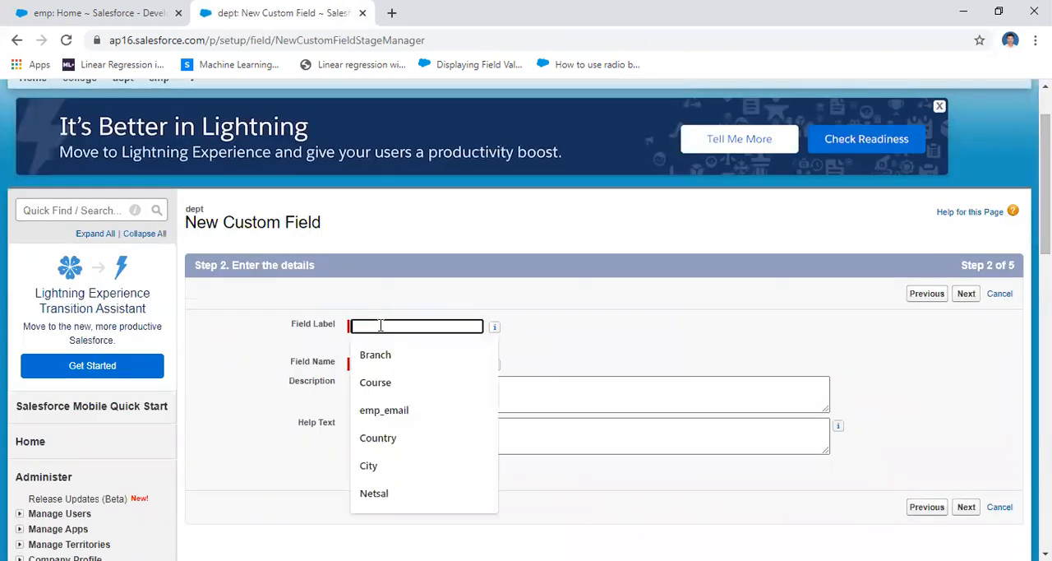
{"action": "type", "text": "min"}
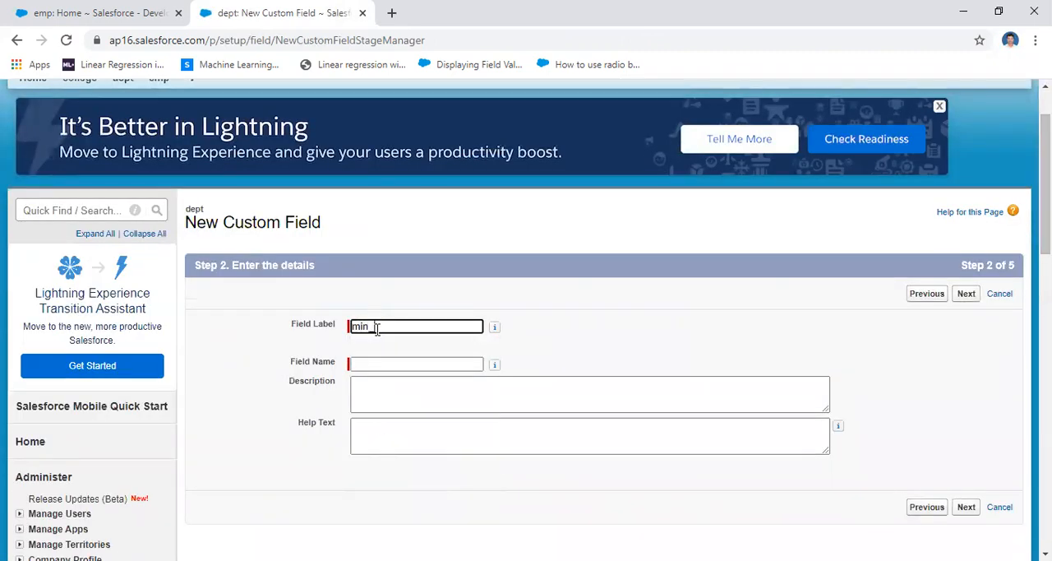
{"action": "type", "text": "_salary"}
{"action": "key", "text": "Tab"}
{"action": "left_click", "coordinate": [830, 342]}
{"action": "left_click", "coordinate": [960, 299]}
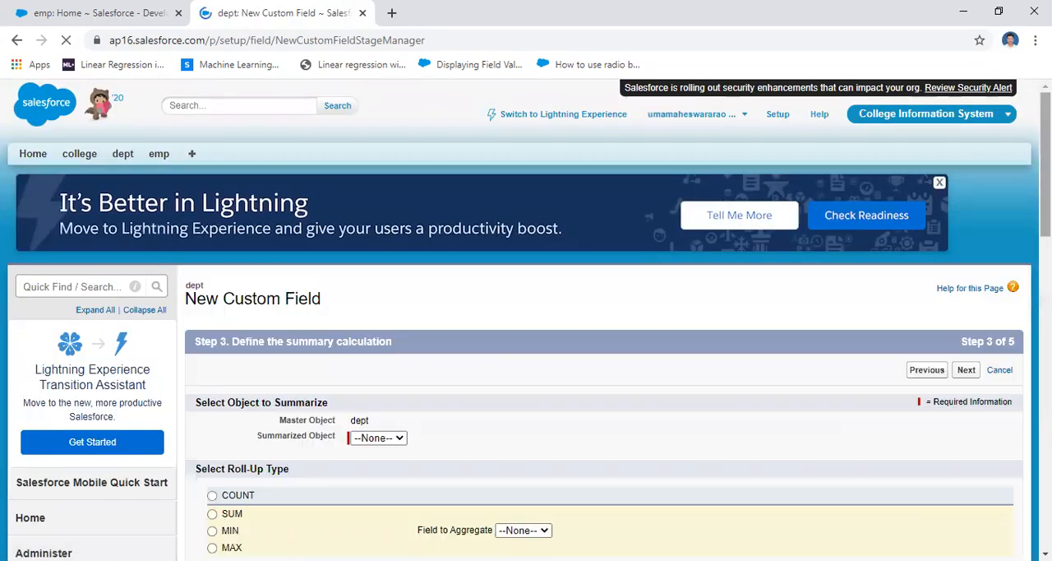
Choose emp as the summarized object for the dept master object
{"action": "scroll", "coordinate": [939, 299], "scroll_direction": "down", "scroll_amount": 3}
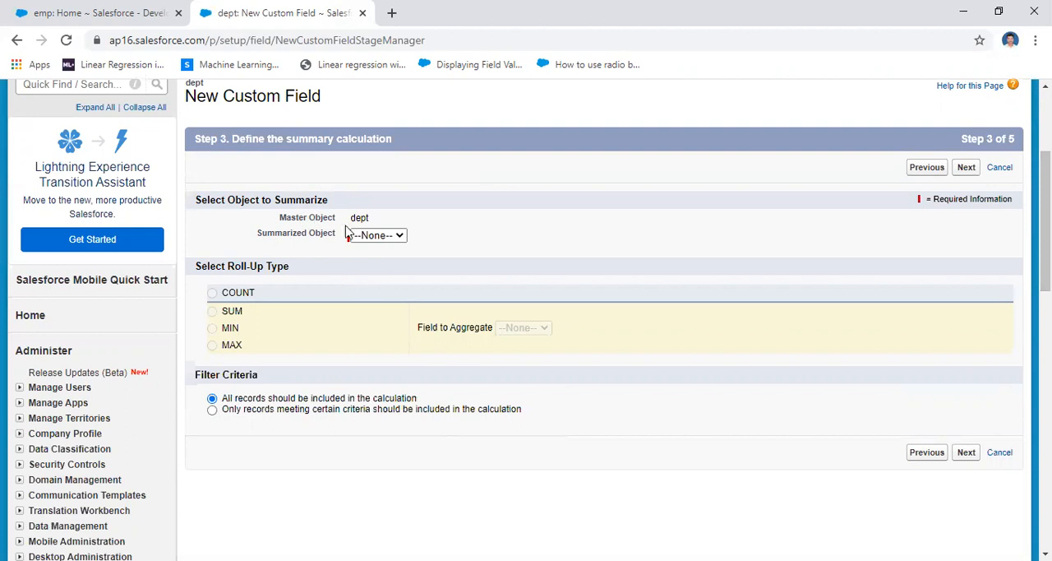
{"action": "left_click_drag", "start_coordinate": [277, 220], "coordinate": [378, 222]}
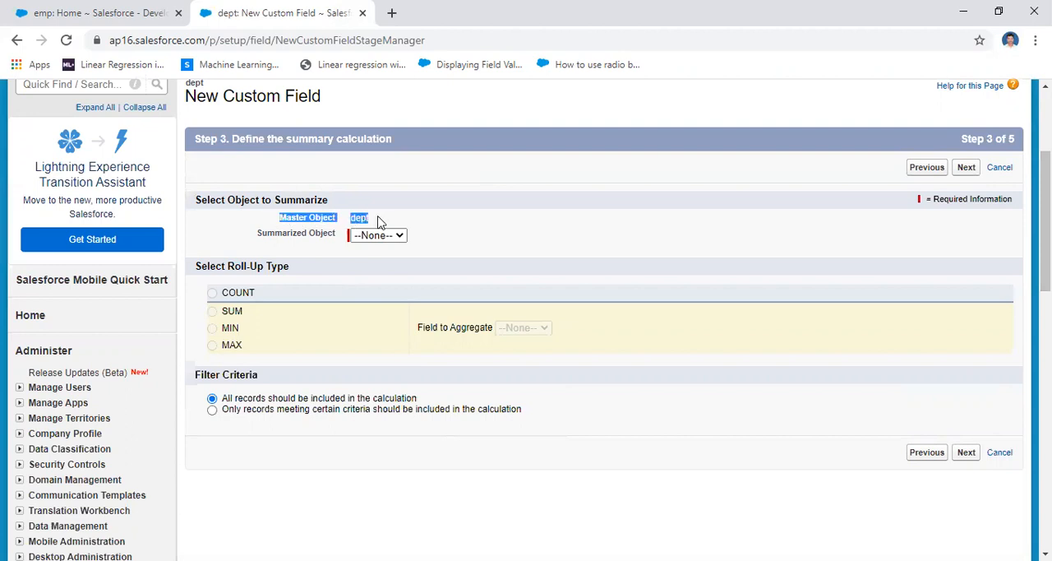
{"action": "left_click", "coordinate": [493, 220]}
{"action": "left_click", "coordinate": [399, 236]}
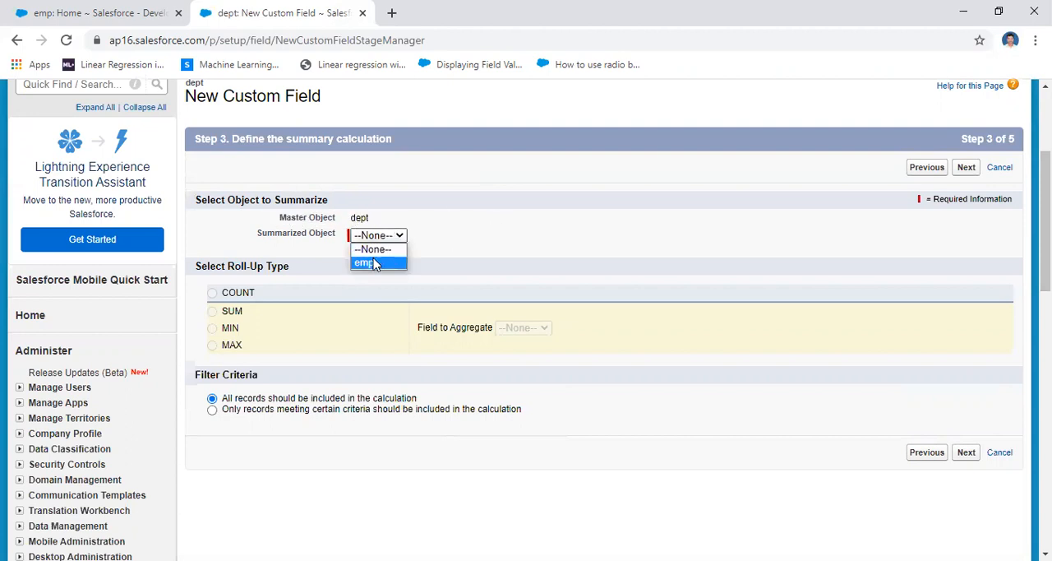
{"action": "left_click", "coordinate": [371, 263]}
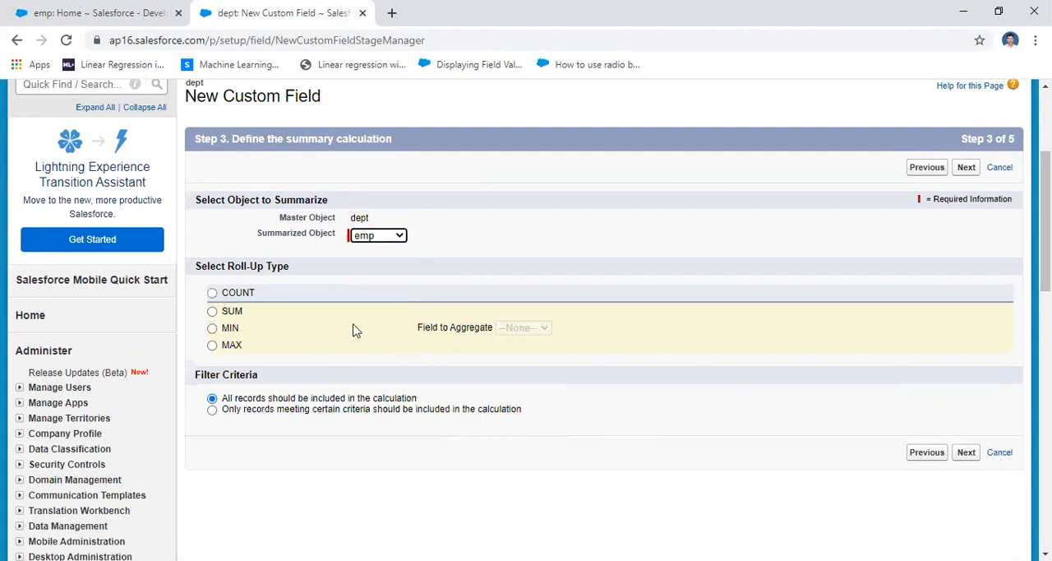
Set the roll-up type to MIN with Netsal as the field to aggregate
{"action": "left_click", "coordinate": [505, 393]}
{"action": "left_click", "coordinate": [213, 328]}
{"action": "left_click", "coordinate": [565, 328]}
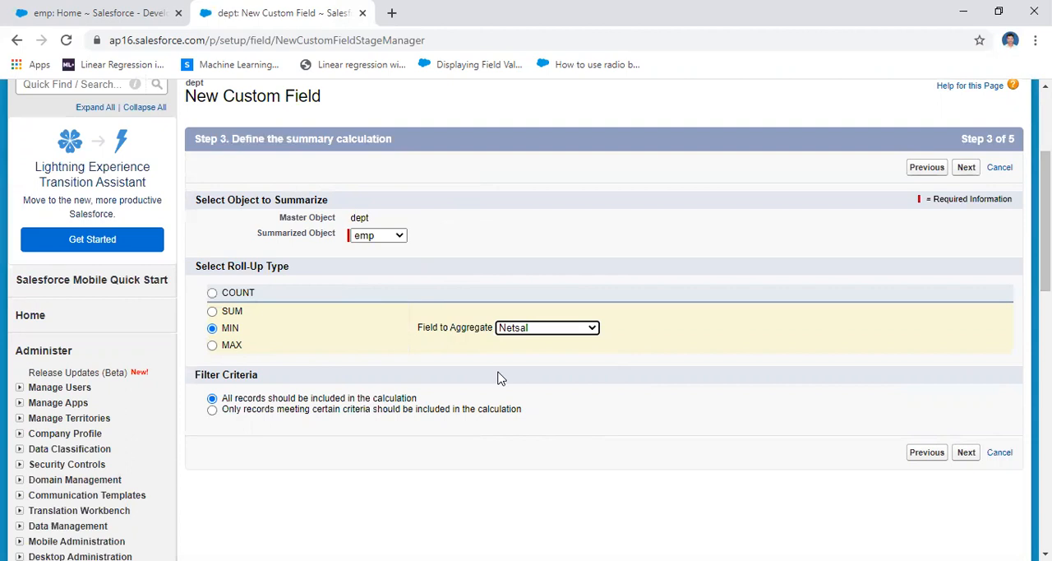
Set the roll-up type to MAX on Netsal, include all records in the calculation, and continue
{"action": "left_click", "coordinate": [212, 345]}
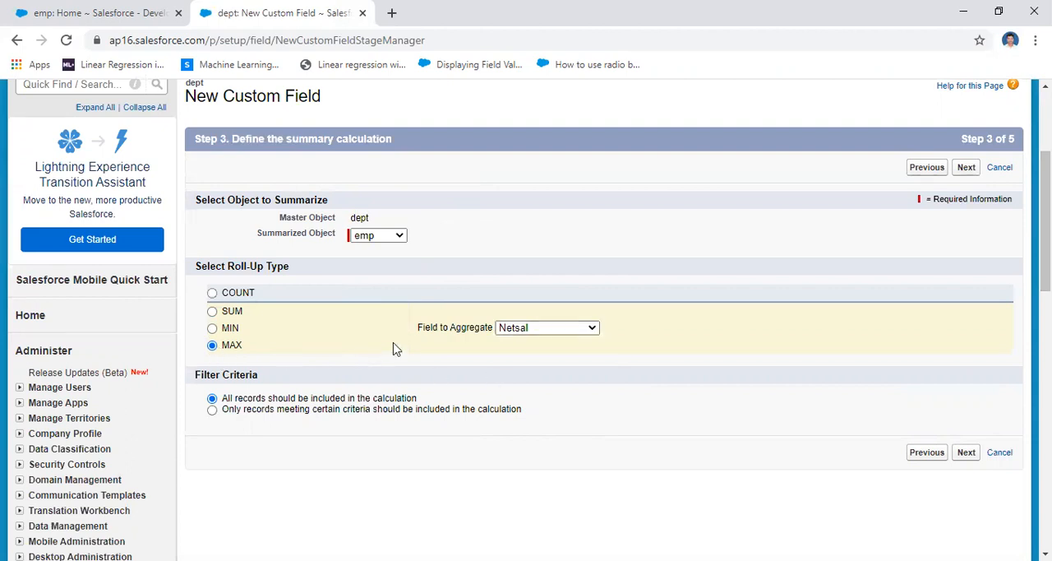
{"action": "left_click", "coordinate": [547, 329]}
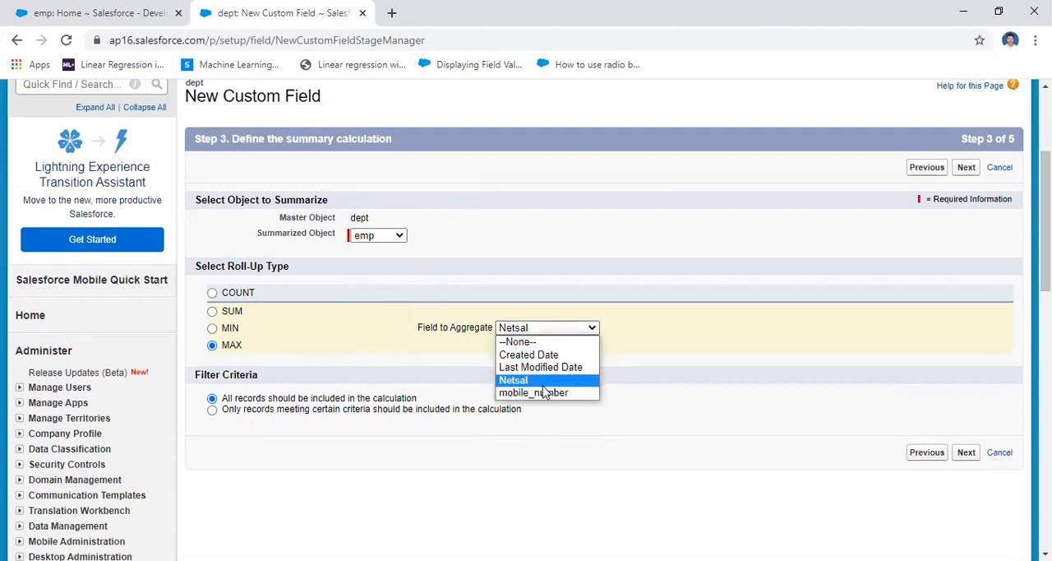
{"action": "left_click", "coordinate": [549, 381]}
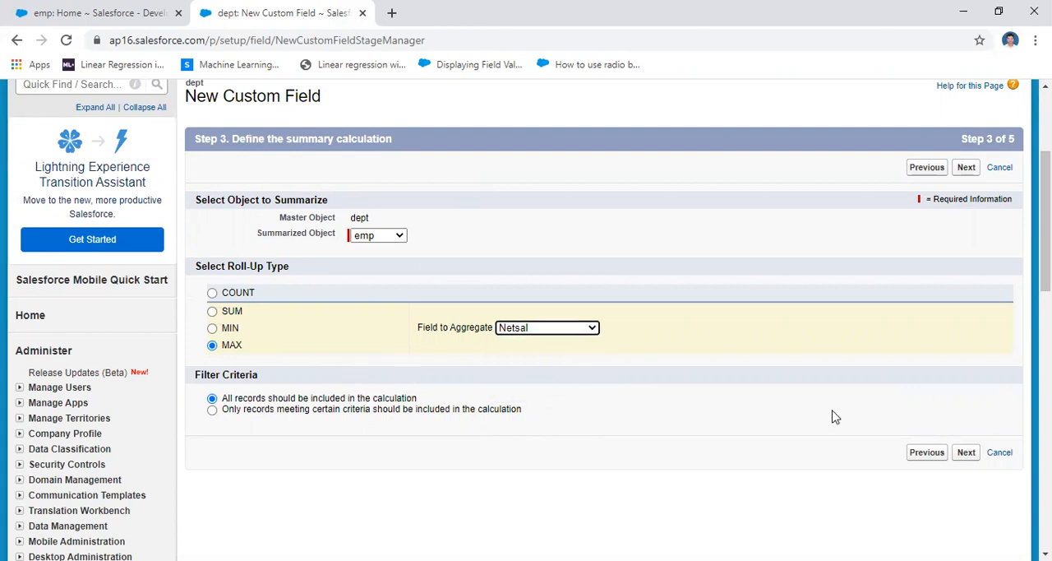
{"action": "left_click", "coordinate": [966, 454]}
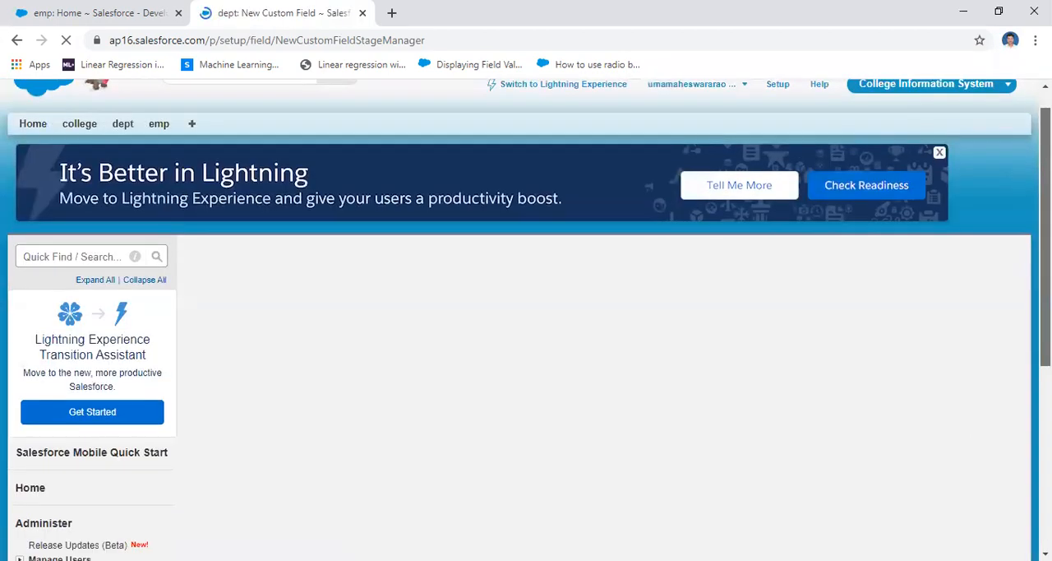
Keep the default field-level security and page layout for the new roll-up field and save it
{"action": "left_click_drag", "start_coordinate": [1045, 181], "coordinate": [1046, 392]}
{"action": "scroll", "coordinate": [996, 308], "scroll_direction": "down", "scroll_amount": 1}
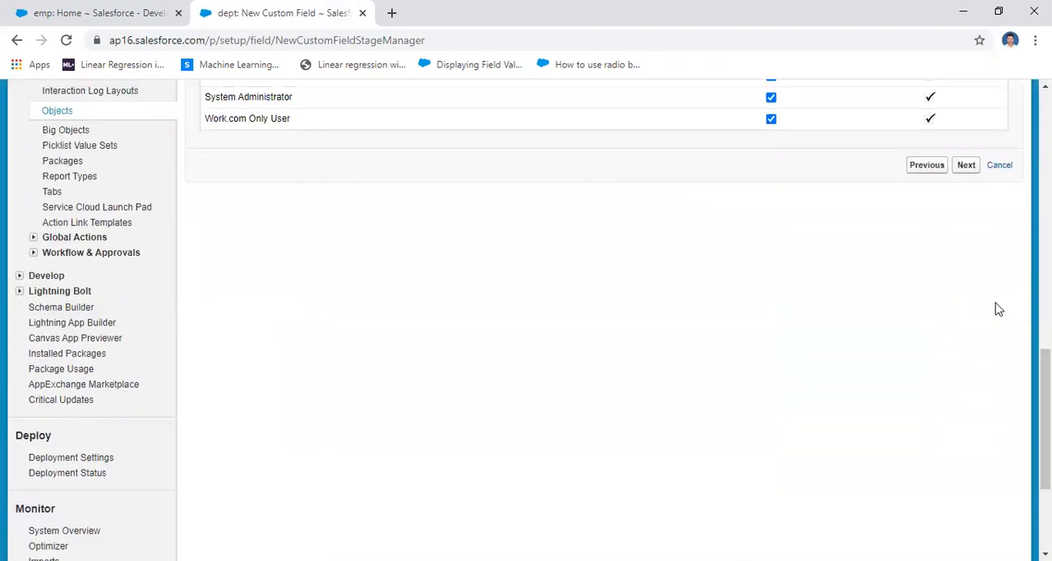
{"action": "left_click", "coordinate": [966, 165]}
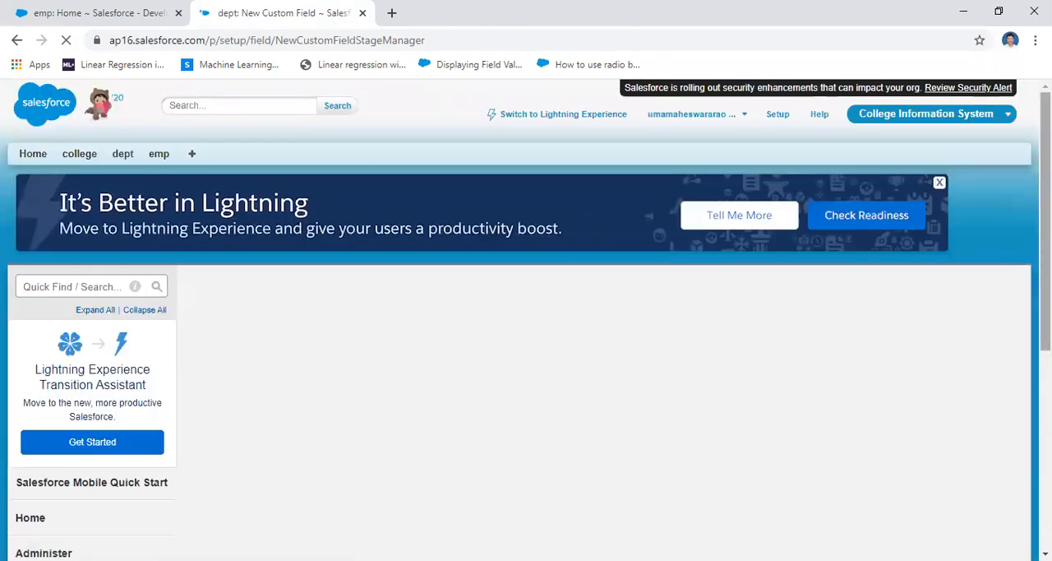
{"action": "scroll", "coordinate": [986, 246], "scroll_direction": "down", "scroll_amount": 2}
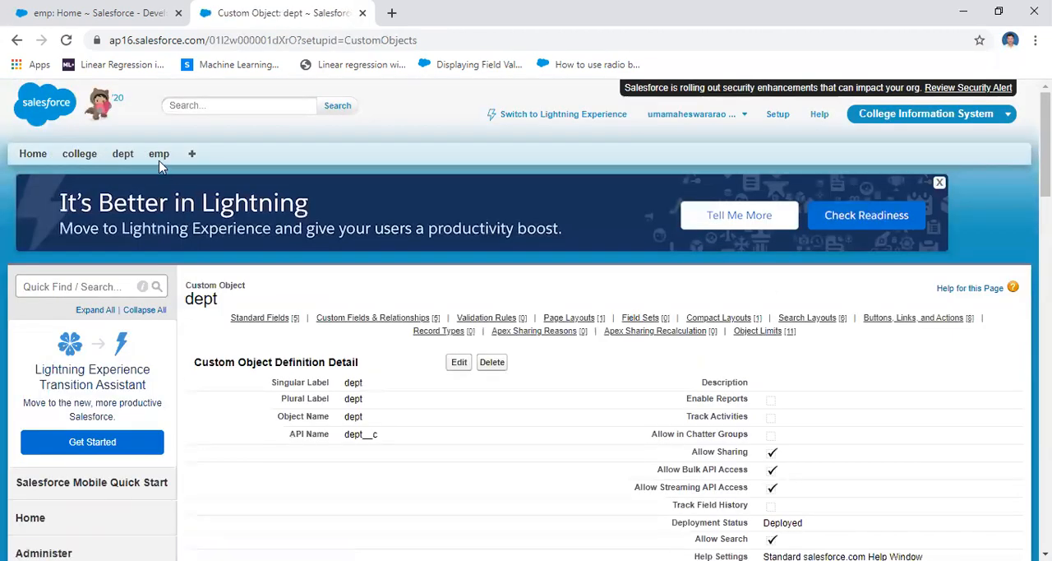
Add the min_salary field to the displayed columns of the dept object's All list view and save the view
{"action": "left_click", "coordinate": [122, 154]}
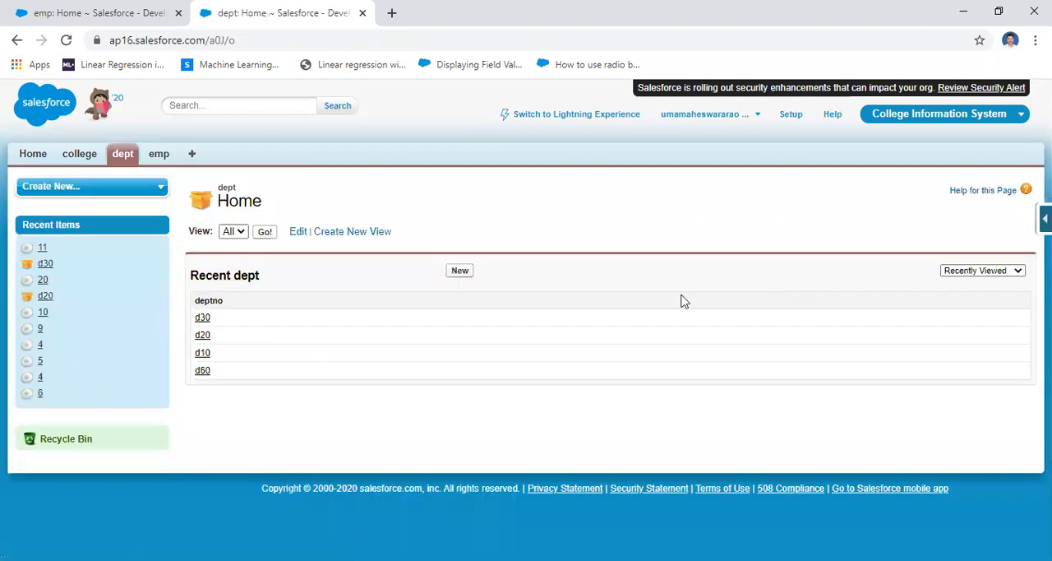
{"action": "left_click", "coordinate": [268, 233]}
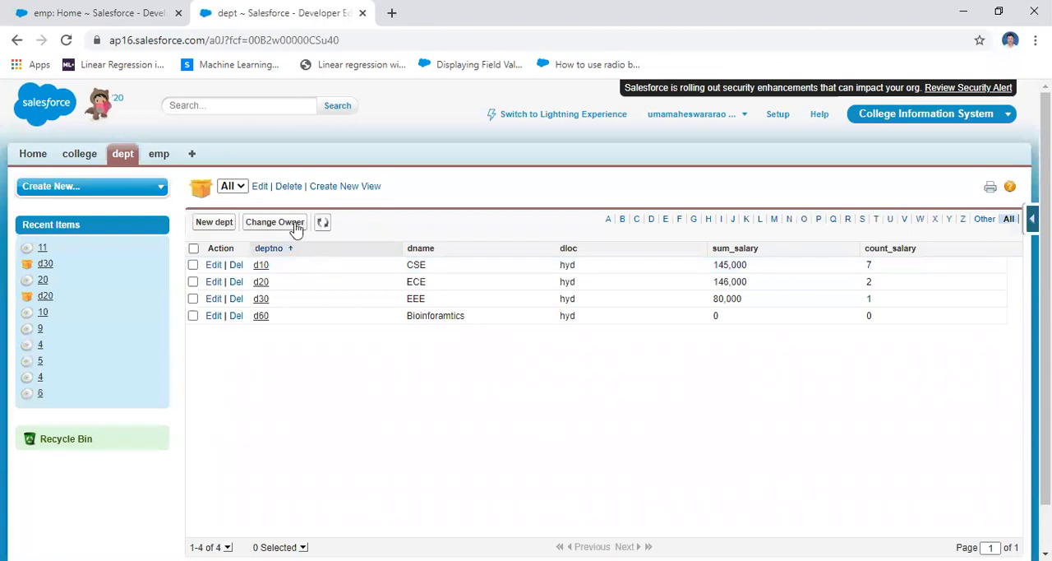
{"action": "left_click", "coordinate": [259, 187]}
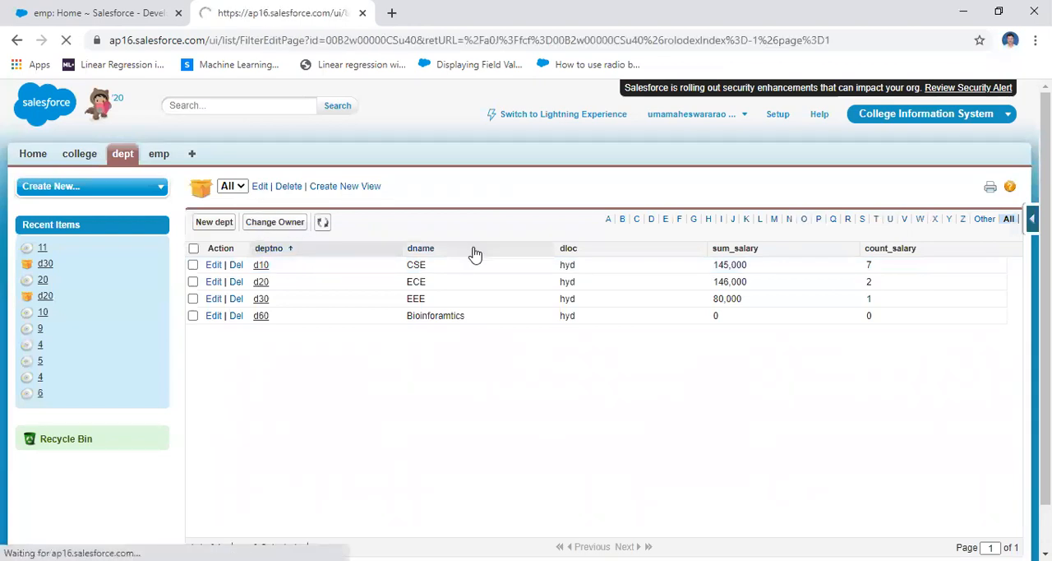
{"action": "scroll", "coordinate": [624, 393], "scroll_direction": "down", "scroll_amount": 5}
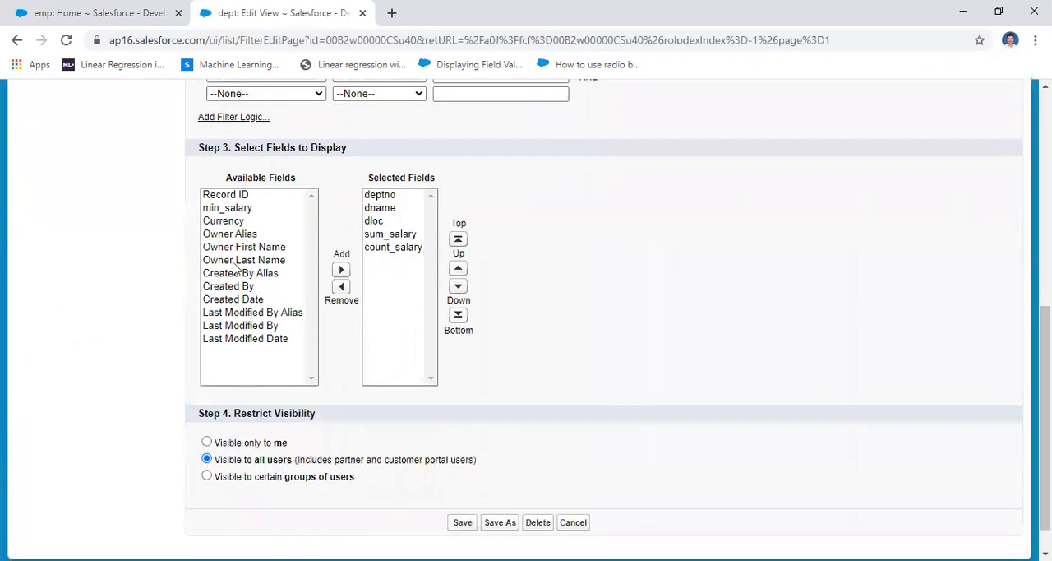
{"action": "left_click", "coordinate": [220, 207]}
{"action": "left_click", "coordinate": [341, 270]}
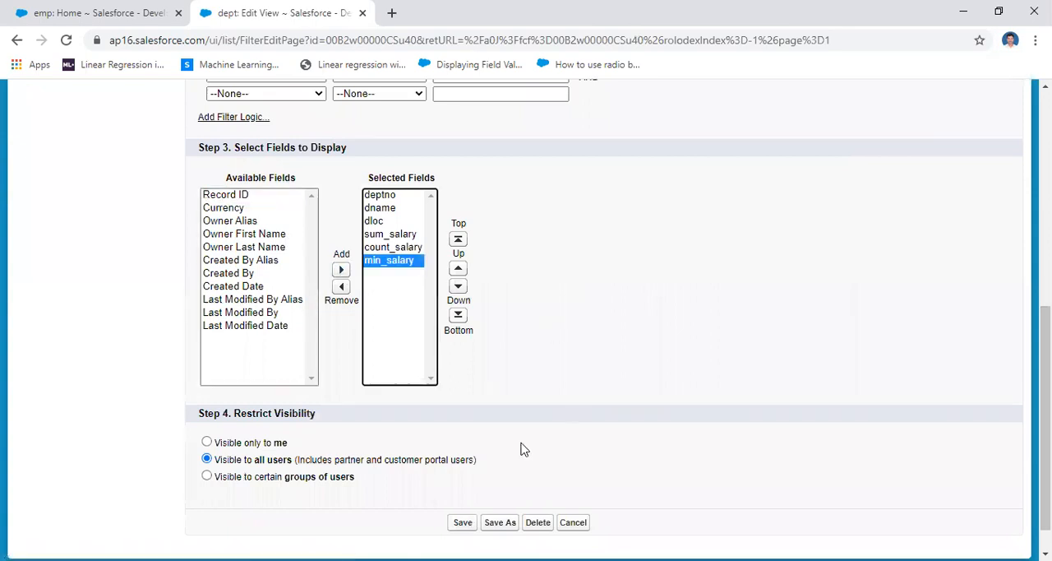
{"action": "left_click", "coordinate": [463, 523]}
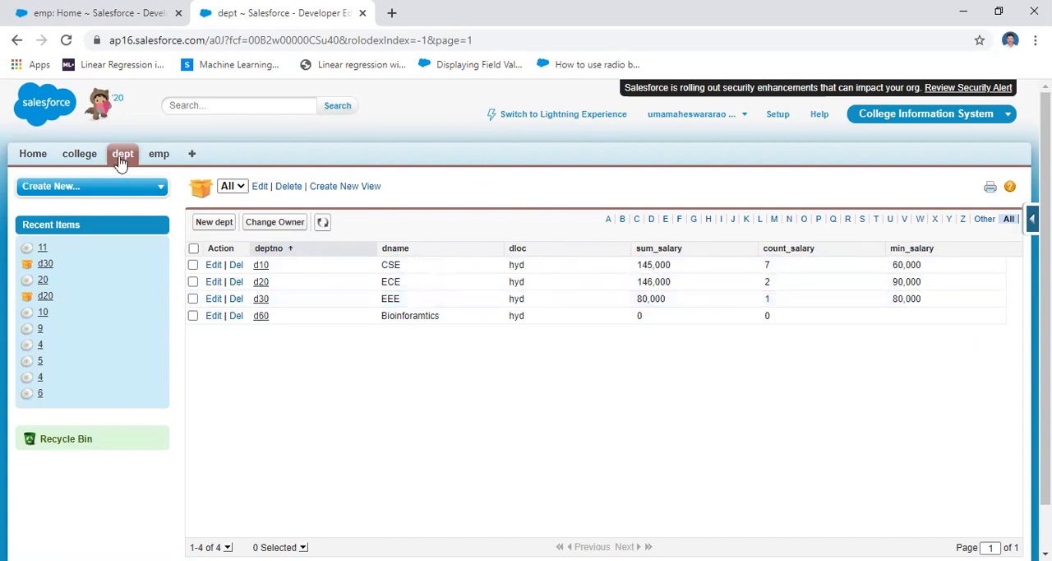
Go back from the dept list to the summary calculation step of the min_salary custom field
{"action": "left_click", "coordinate": [15, 43]}
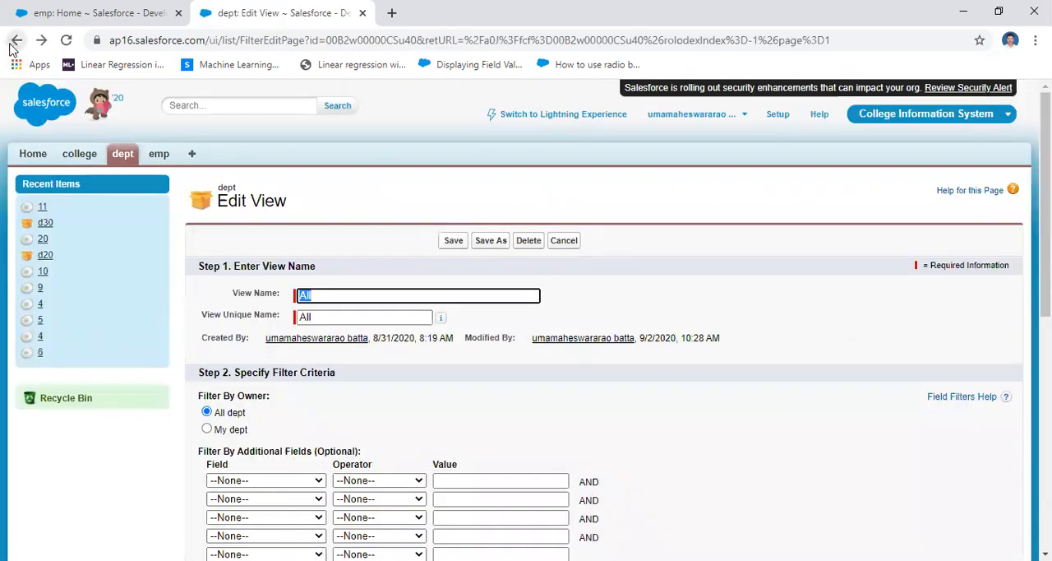
{"action": "left_click", "coordinate": [16, 41]}
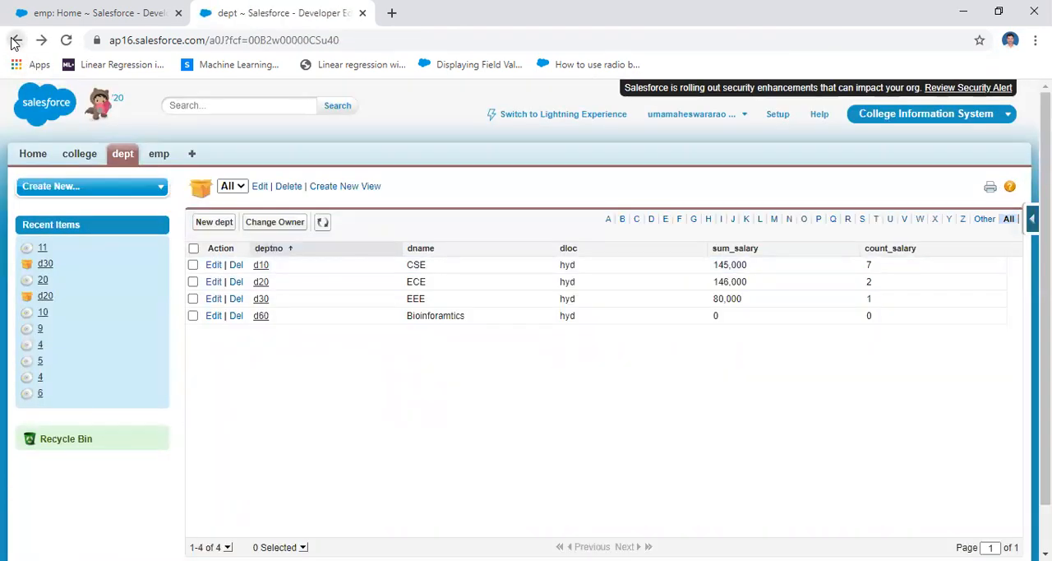
{"action": "left_click", "coordinate": [15, 41]}
{"action": "left_click", "coordinate": [15, 41]}
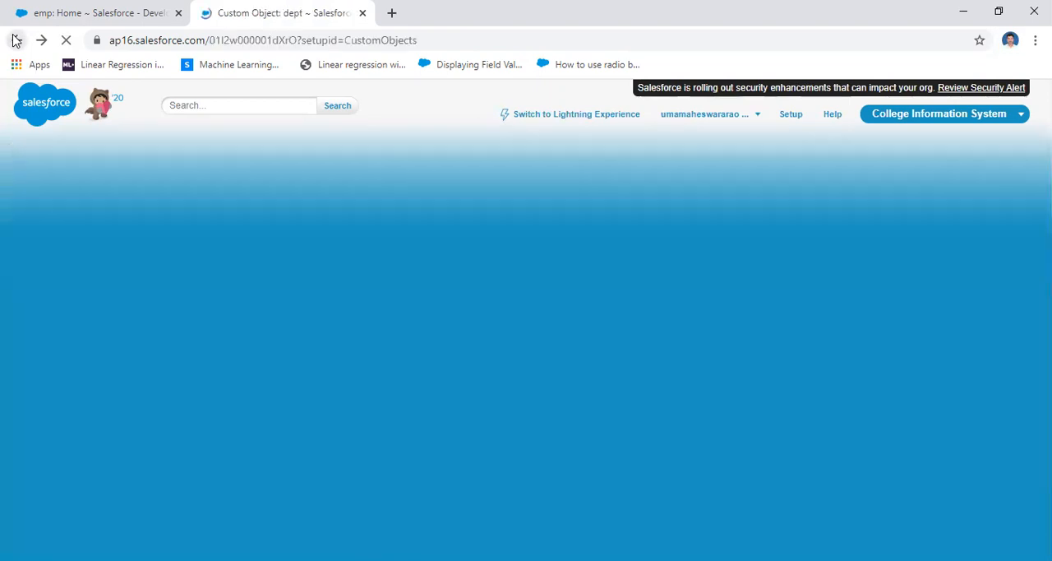
{"action": "left_click", "coordinate": [14, 41]}
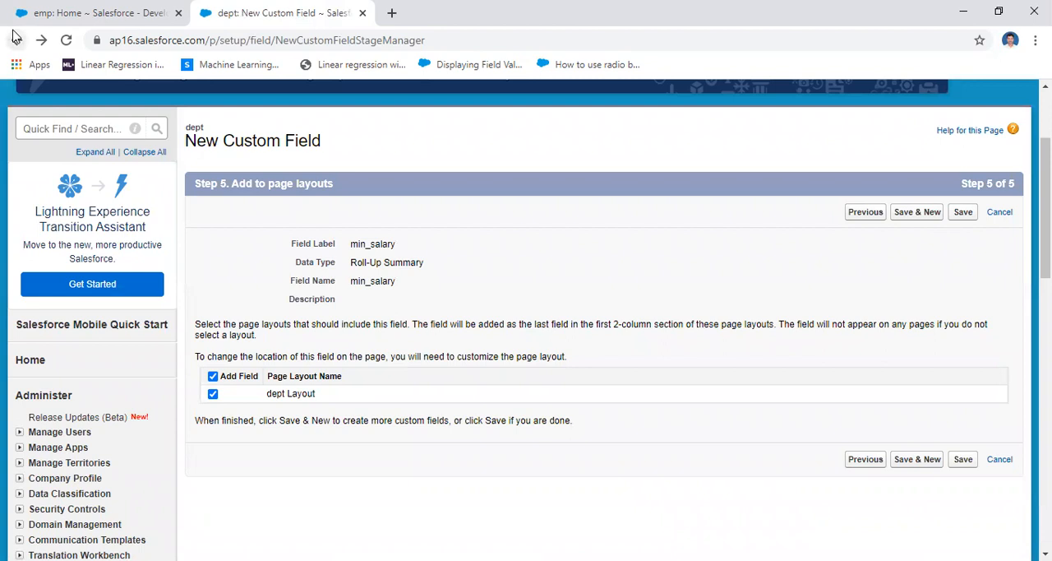
{"action": "left_click", "coordinate": [17, 46]}
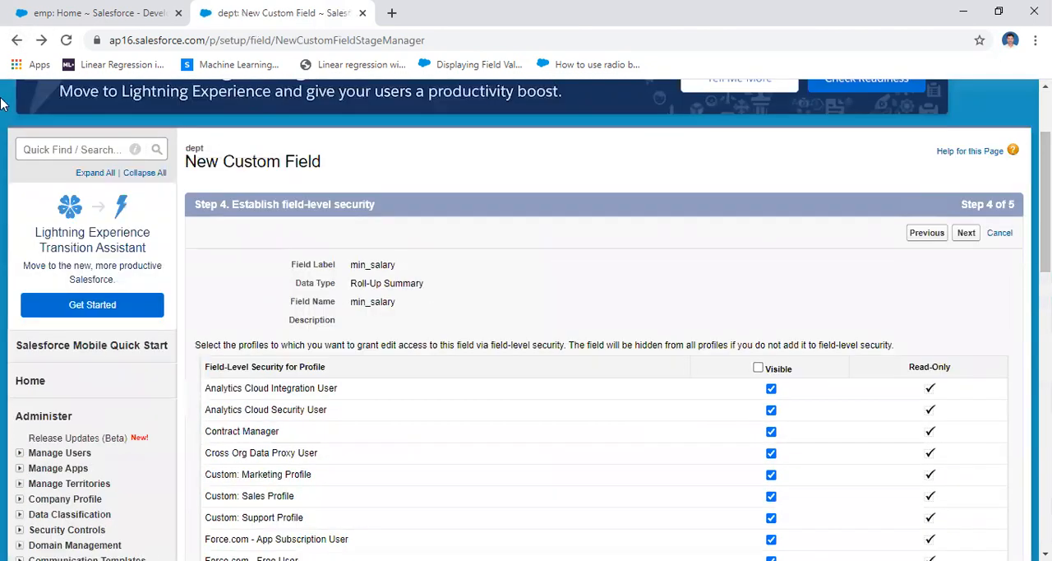
{"action": "left_click", "coordinate": [18, 41]}
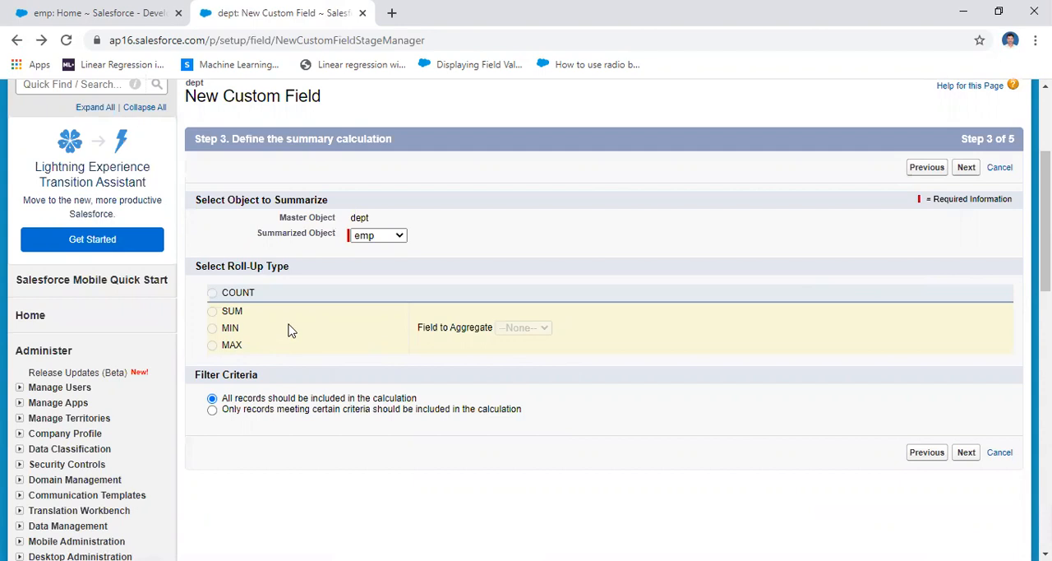
Try to set the roll-up type for summarized object emp and continue past the summary calculation step
{"action": "double_click", "coordinate": [219, 294]}
{"action": "left_click", "coordinate": [382, 236]}
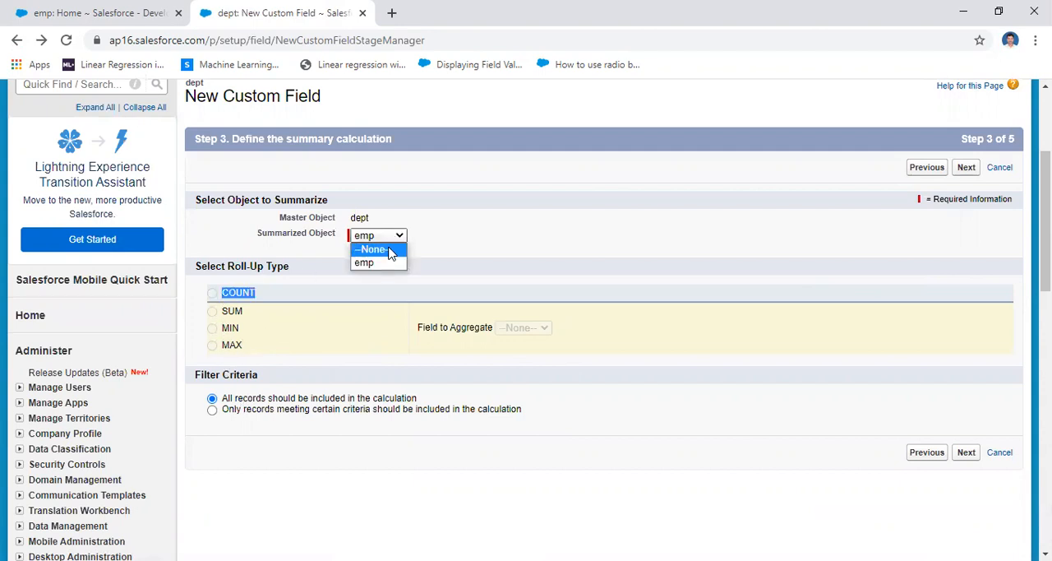
{"action": "left_click", "coordinate": [340, 330]}
{"action": "left_click", "coordinate": [968, 457]}
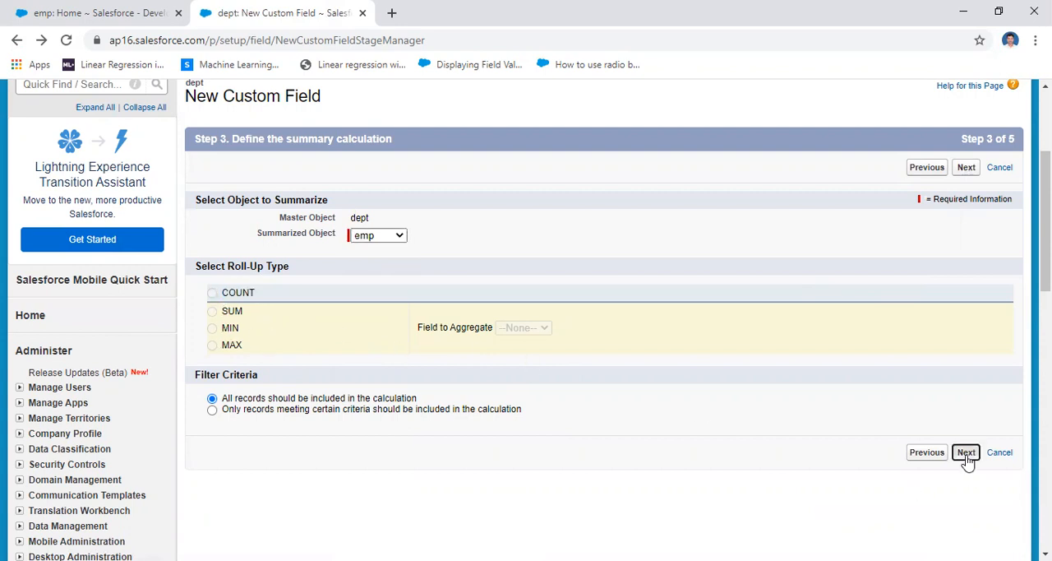